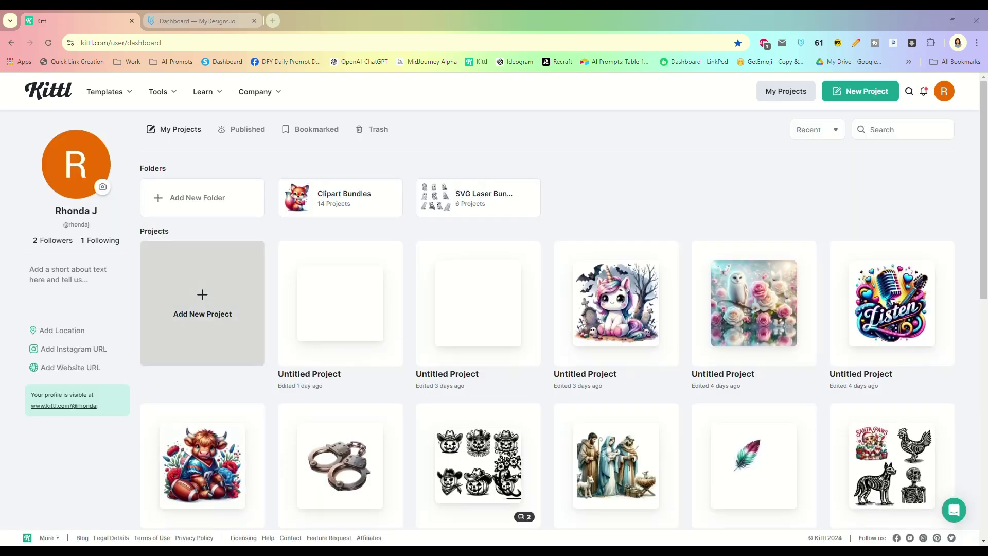
- Create a new project with a landscape artboard 9.2 inches wide and 8.3 inches high at 300 DPI
{"action": "left_click", "coordinate": [202, 303]}
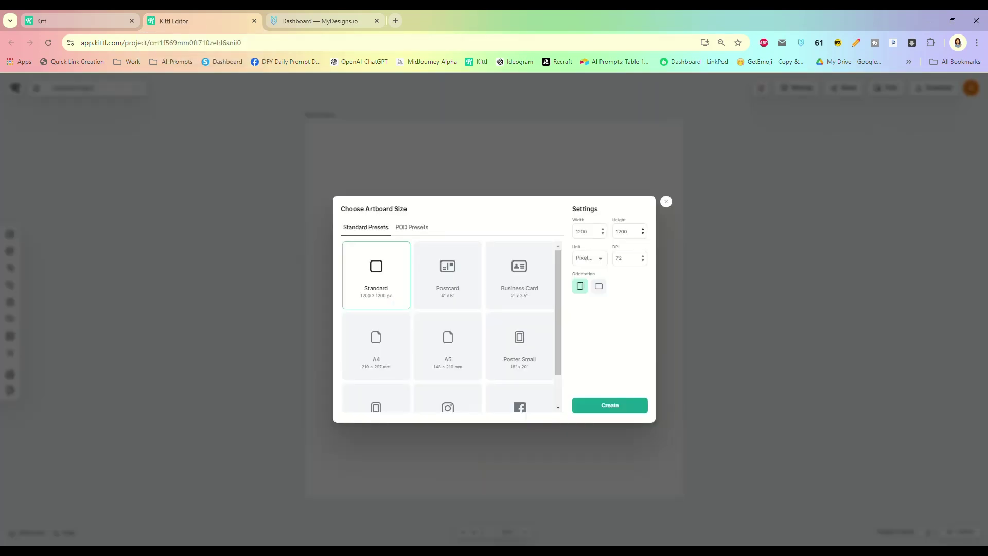
{"action": "left_click", "coordinate": [589, 258]}
{"action": "left_click", "coordinate": [589, 279]}
{"action": "left_click", "coordinate": [582, 231]}
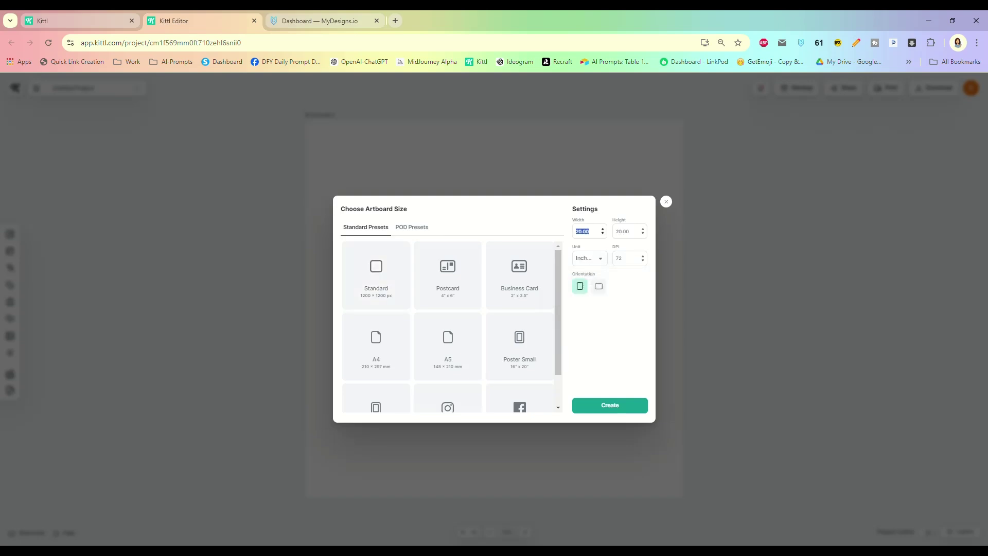
{"action": "type", "text": "9.2"}
{"action": "key", "text": "Tab"}
{"action": "type", "text": "8"}
{"action": "key", "text": "Tab"}
{"action": "type", "text": "300"}
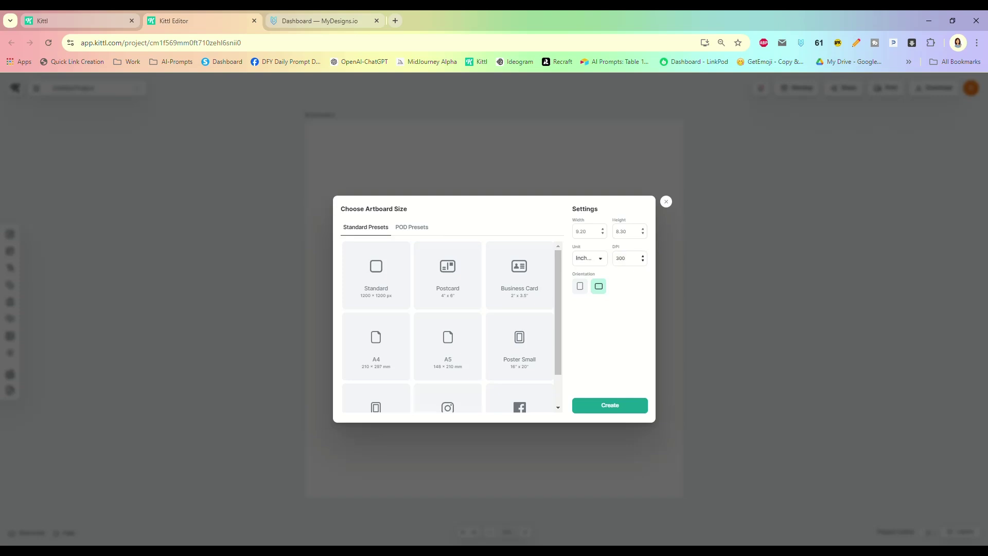
{"action": "key", "text": "Return"}
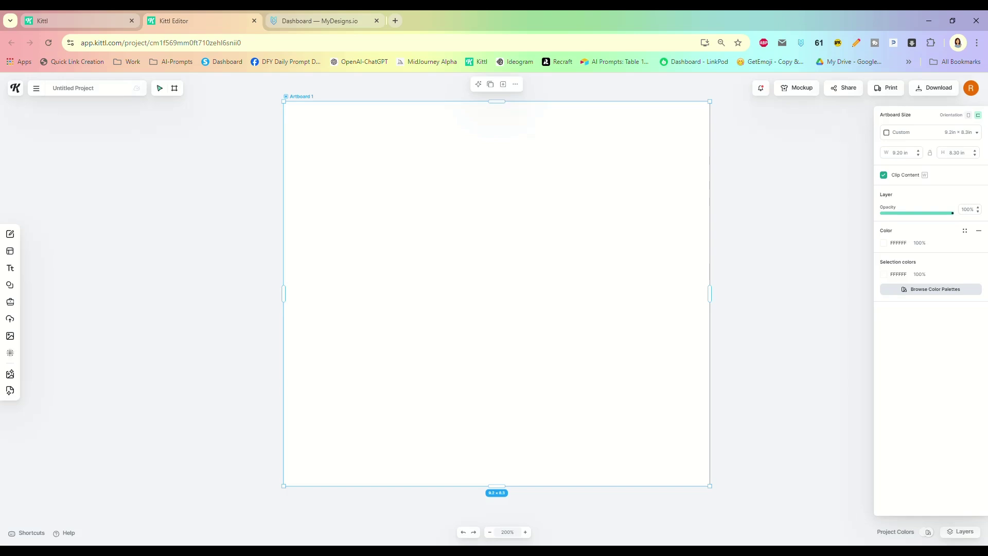
- Switch to EditPad Lite and copy the first prompt, describing the Highland cow with heart-shaped sunglasses
{"action": "left_click", "coordinate": [264, 507]}
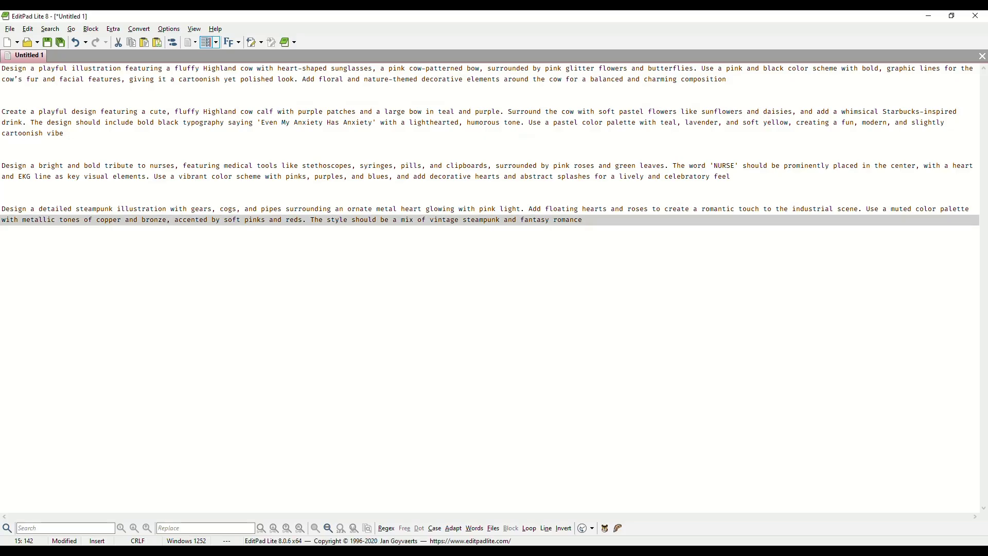
{"action": "left_click", "coordinate": [726, 80]}
{"action": "key", "text": "ctrl+shift+Home"}
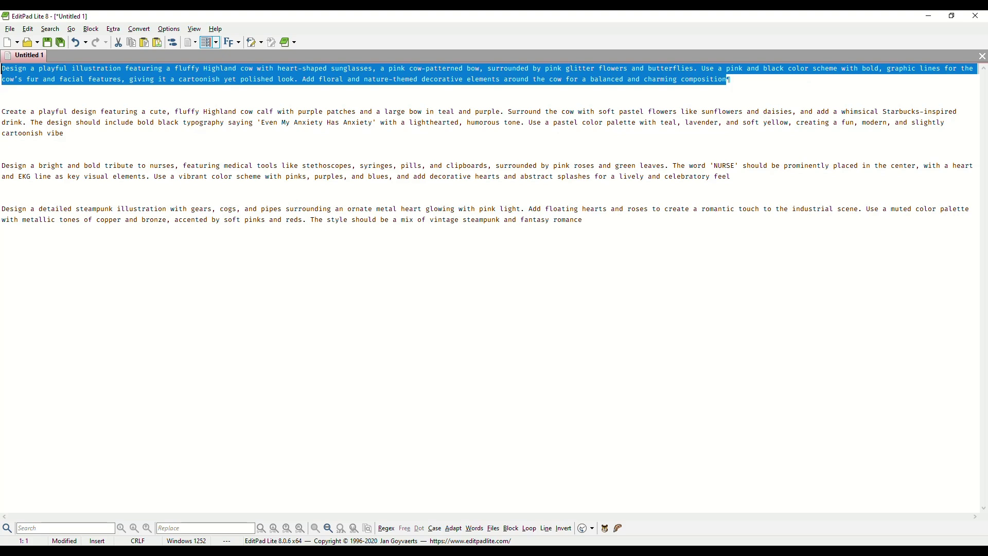
{"action": "key", "text": "alt+Tab"}
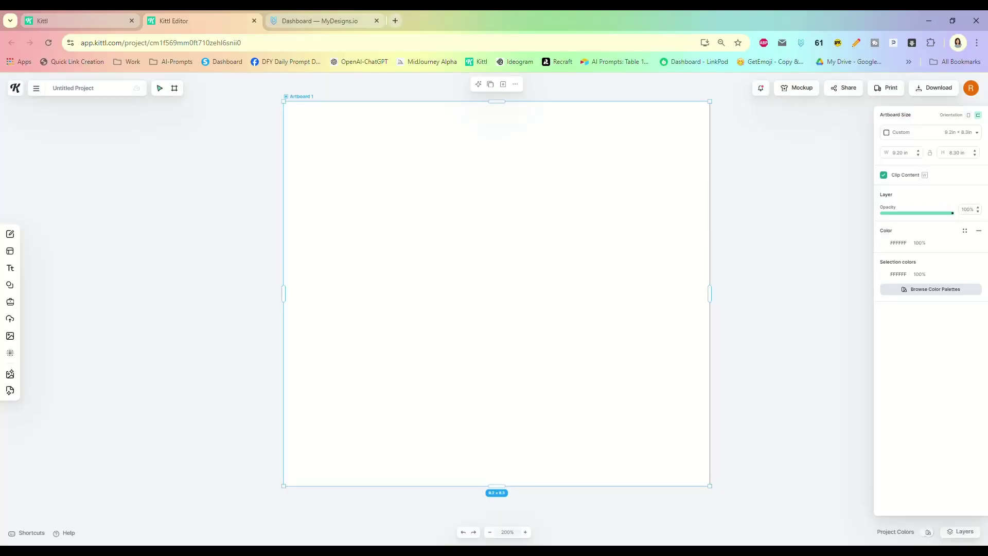
- Generate an AI image from the copied prompt using the Watercolor clipart style and the 1:1 aspect ratio
{"action": "left_click", "coordinate": [10, 373]}
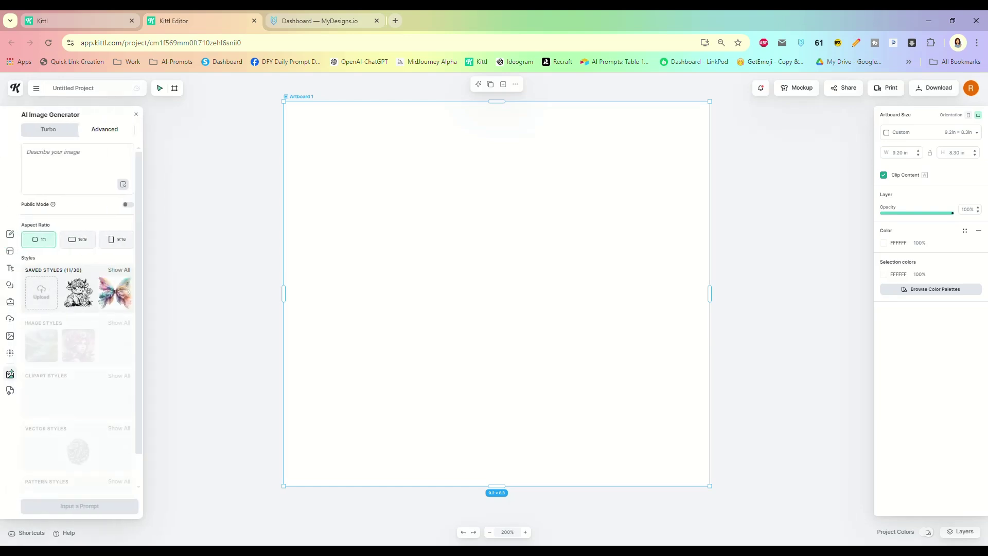
{"action": "left_click", "coordinate": [61, 159]}
{"action": "key", "text": "ctrl+v"}
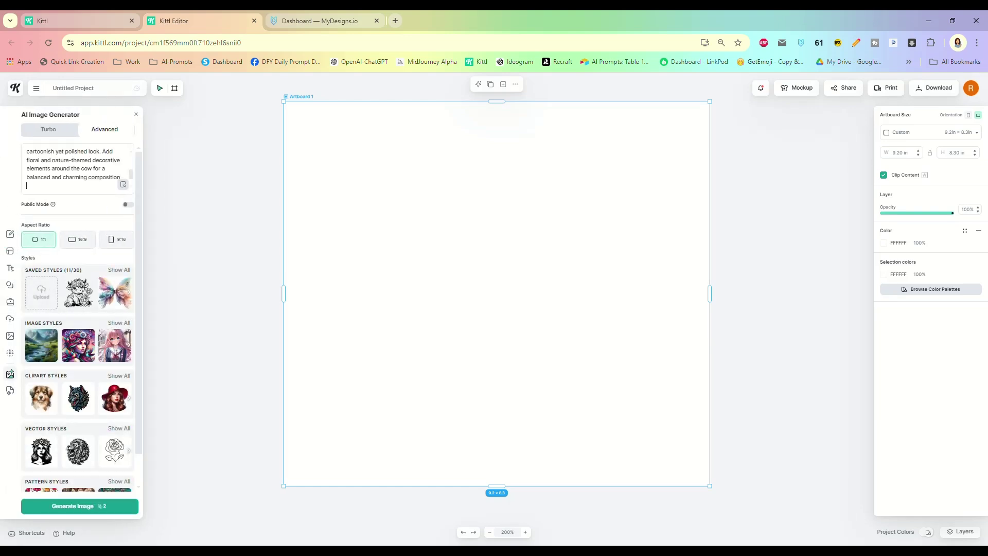
{"action": "scroll", "coordinate": [41, 371], "scroll_direction": "down", "scroll_amount": 1}
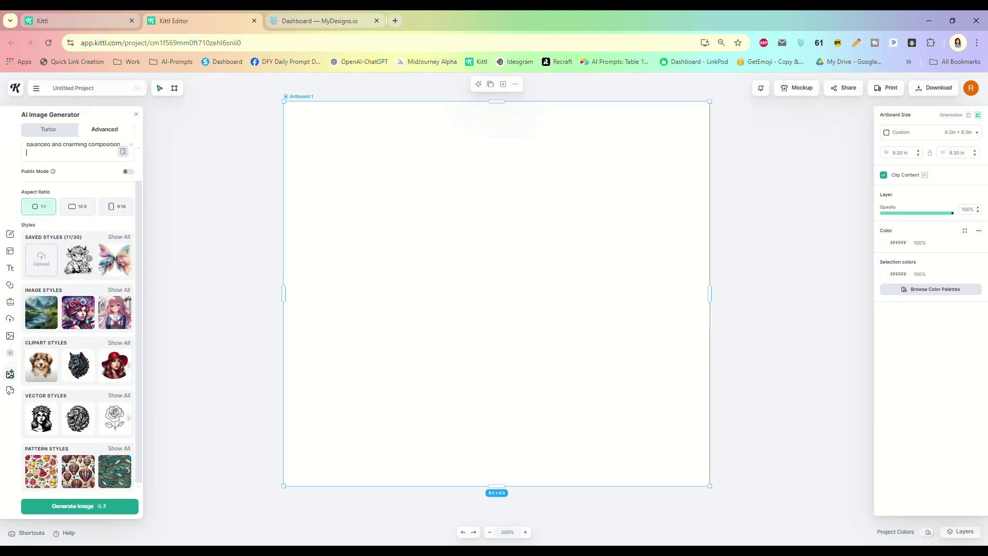
{"action": "scroll", "coordinate": [77, 309], "scroll_direction": "up", "scroll_amount": 1}
{"action": "scroll", "coordinate": [77, 169], "scroll_direction": "up", "scroll_amount": 5}
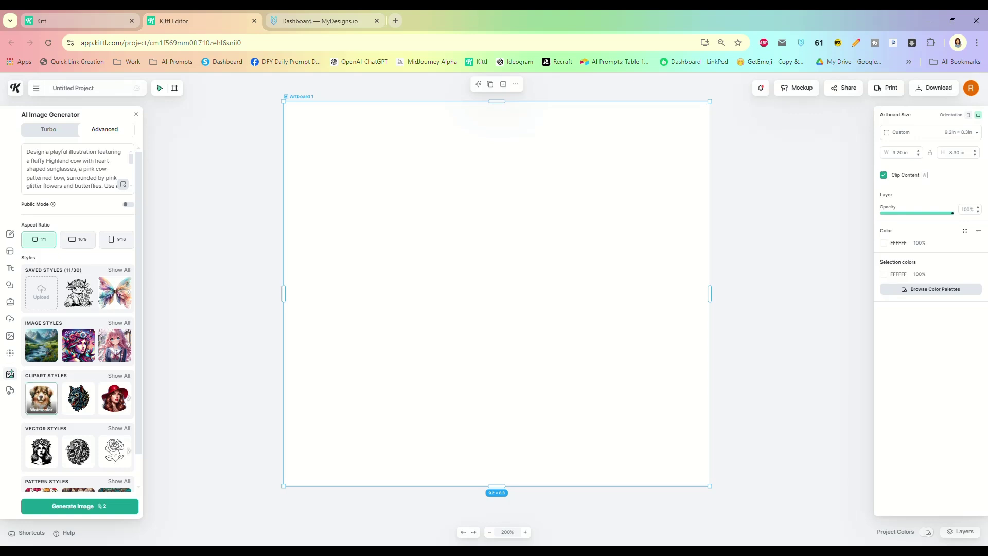
{"action": "left_click", "coordinate": [79, 505]}
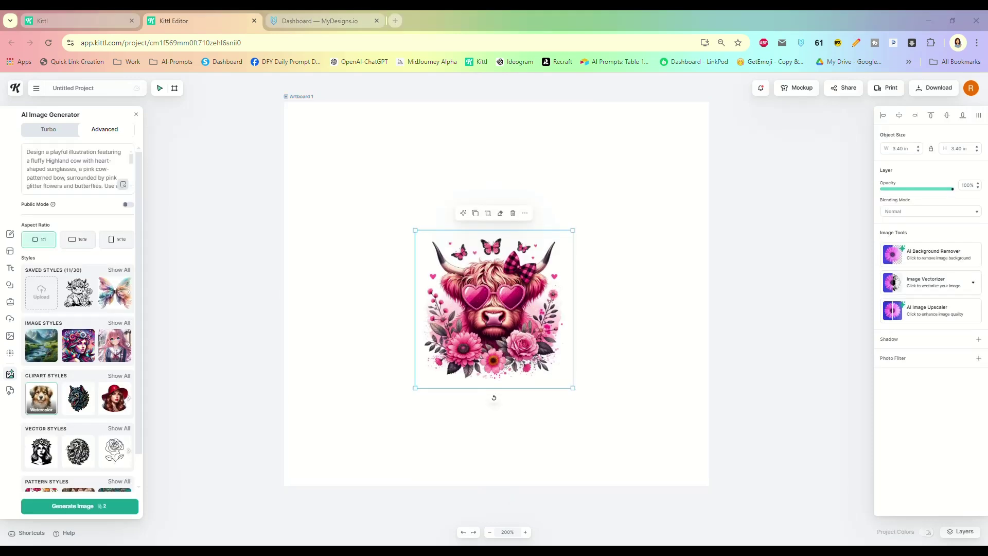
- Run the AI Image Upscaler on the cow image and enlarge it to 8.3 inches, centered on the artboard
{"action": "left_click_drag", "start_coordinate": [494, 309], "coordinate": [421, 219]}
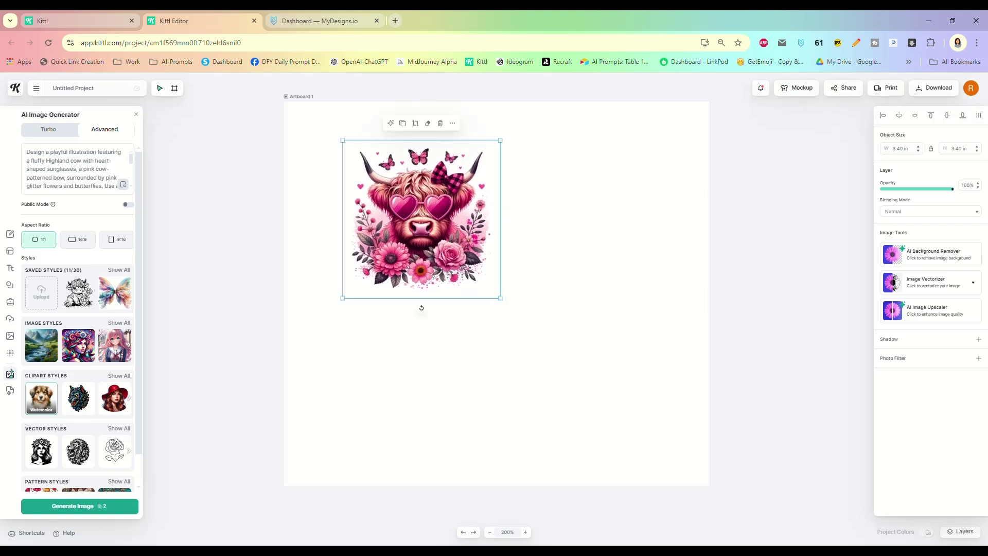
{"action": "left_click_drag", "start_coordinate": [422, 219], "coordinate": [466, 237]}
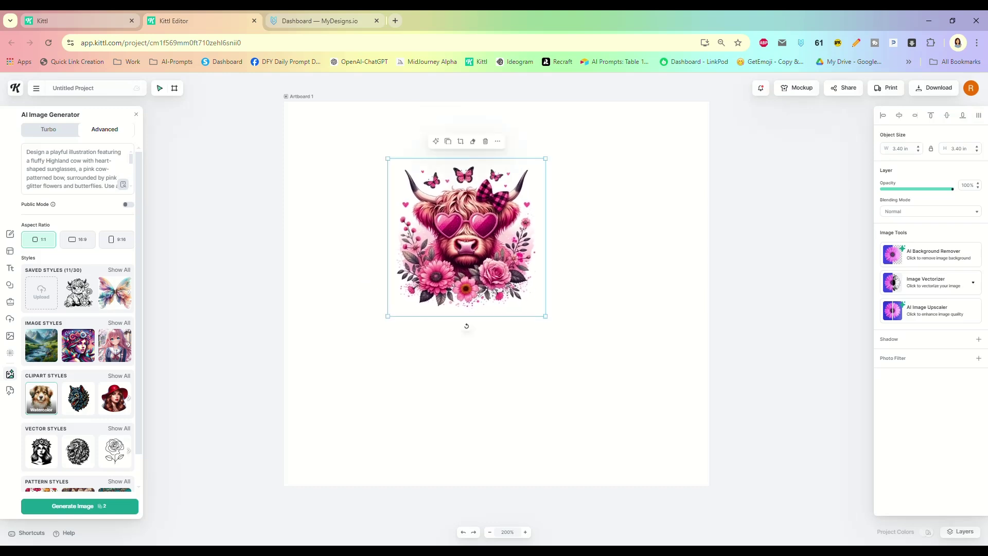
{"action": "left_click", "coordinate": [930, 310]}
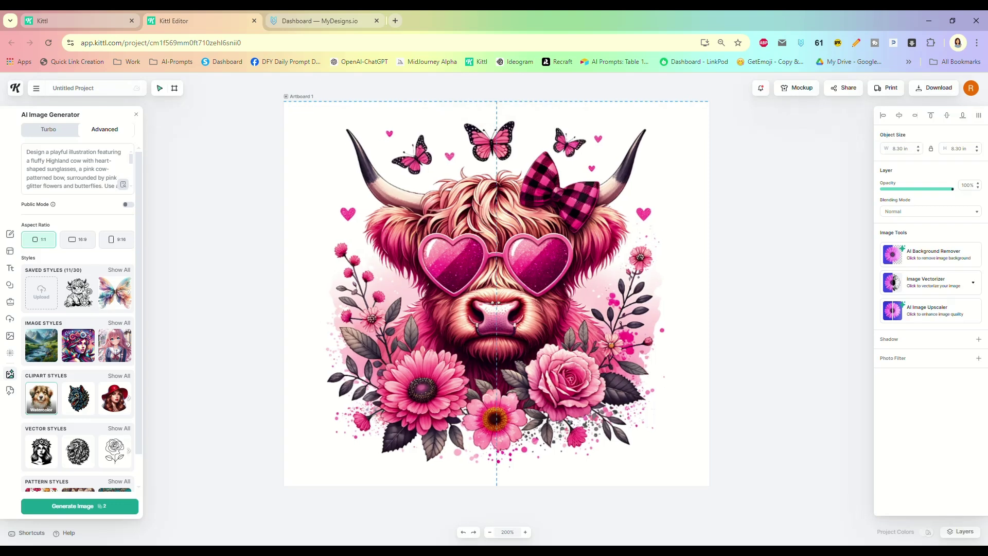
{"action": "key", "text": "Escape"}
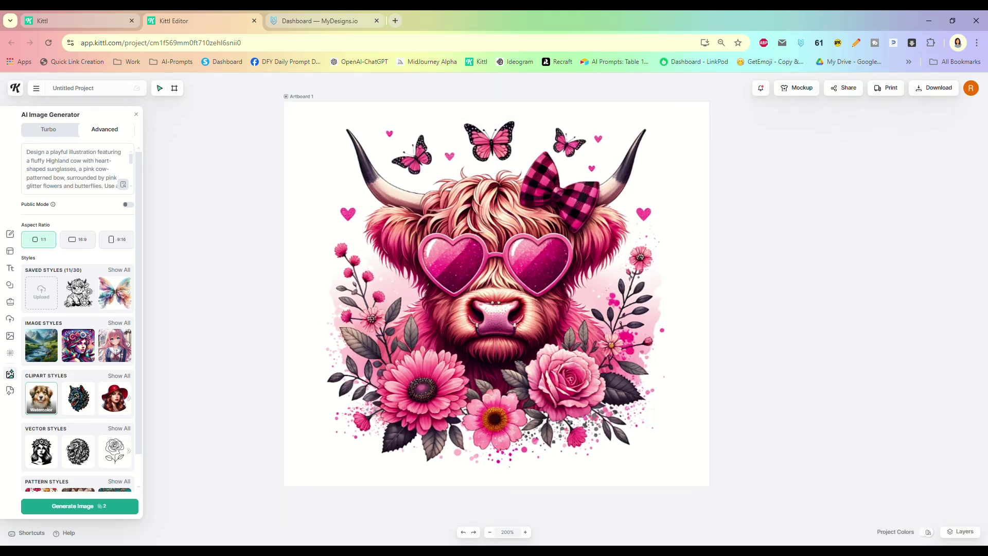
- Download the design as a PNG with Optimize Quality enabled, saved as PinkHighlandCow in the Bulk Mockup Design Files folder
{"action": "left_click", "coordinate": [933, 88]}
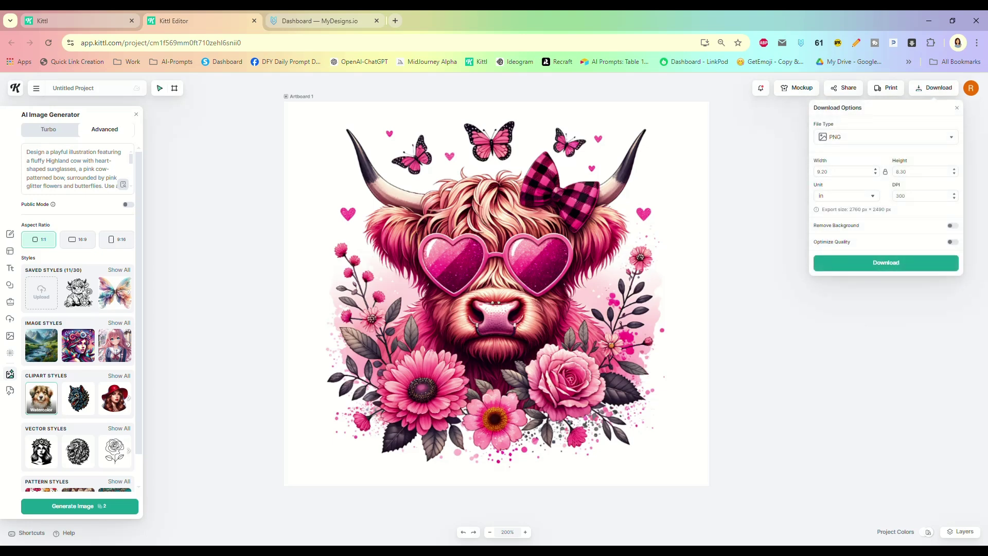
{"action": "left_click", "coordinate": [953, 242]}
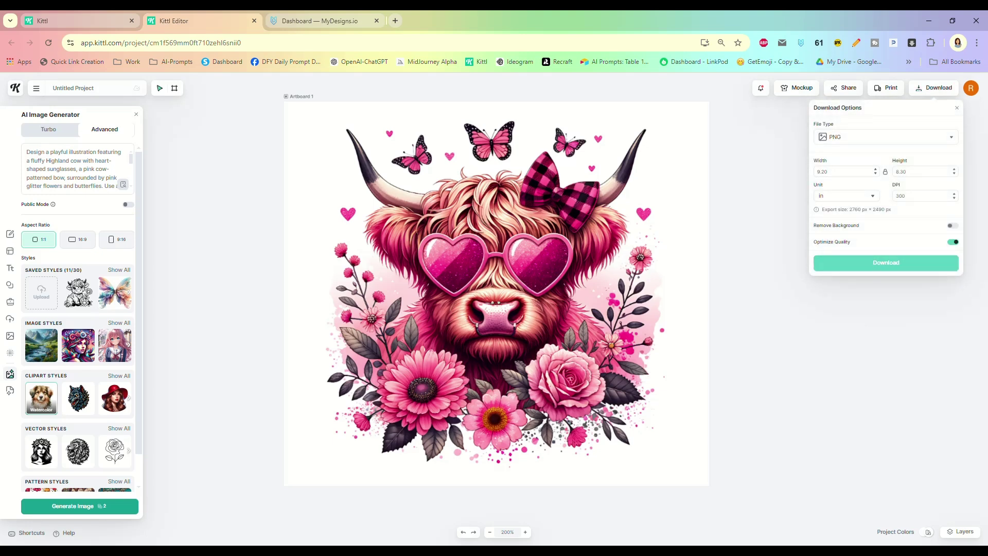
{"action": "left_click", "coordinate": [885, 262]}
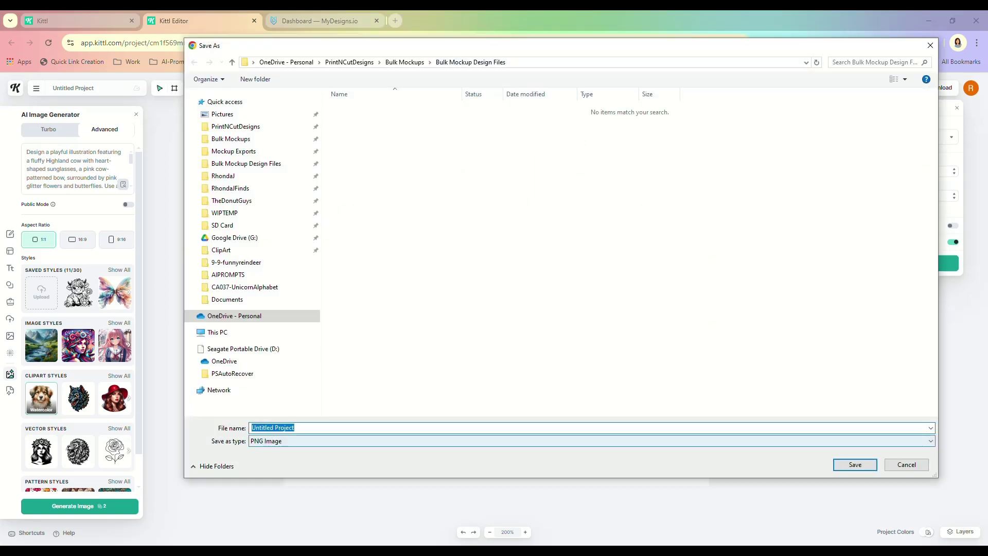
{"action": "type", "text": "PinkHighlandCow"}
{"action": "key", "text": "Return"}
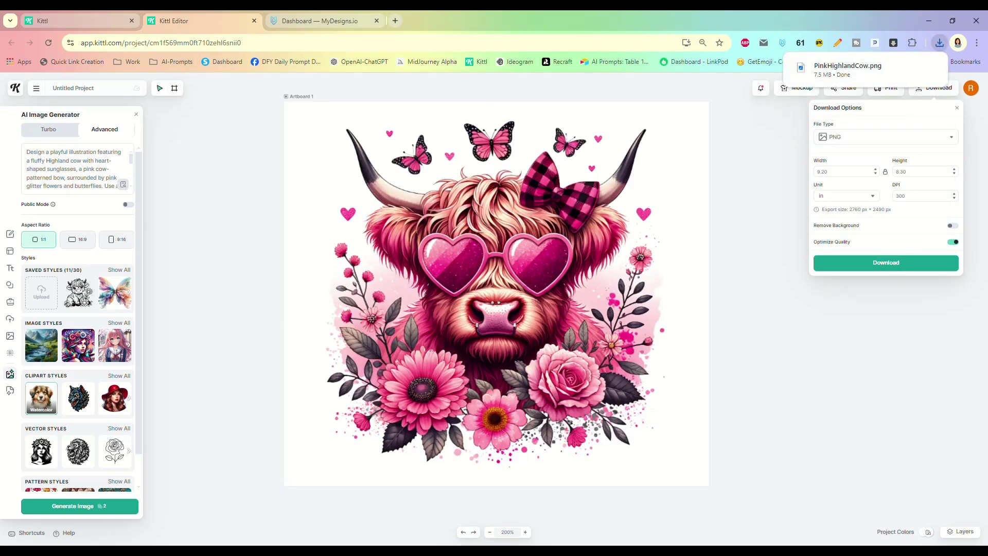
- Delete the cow image from the artboard and copy the second prompt, about the calf with purple patches, from EditPad Lite
{"action": "left_click", "coordinate": [545, 288]}
{"action": "key", "text": "Delete"}
{"action": "key", "text": "alt+Tab"}
{"action": "left_click_drag", "start_coordinate": [64, 133], "coordinate": [1, 112]}
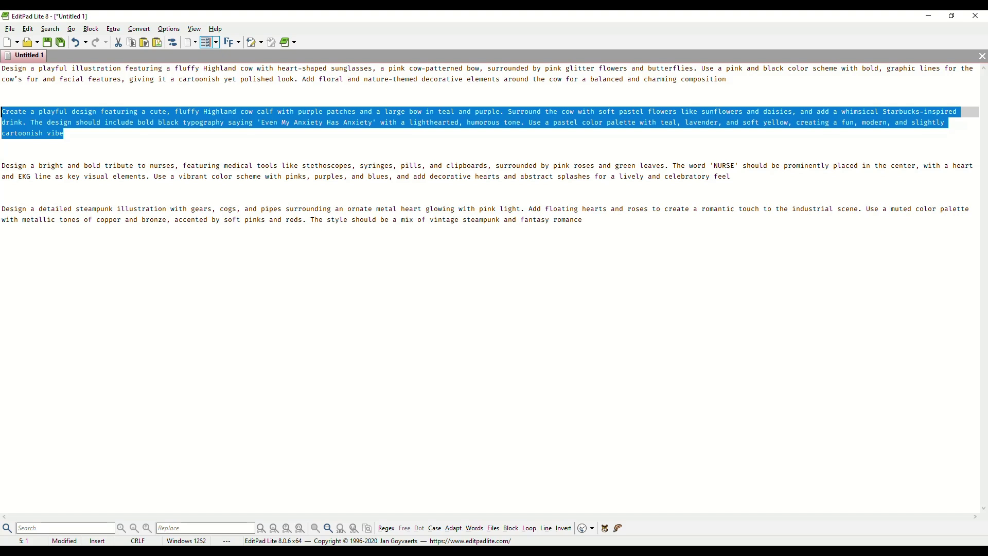
{"action": "key", "text": "ctrl+c"}
{"action": "key", "text": "ctrl+c"}
{"action": "key", "text": "alt+Tab"}
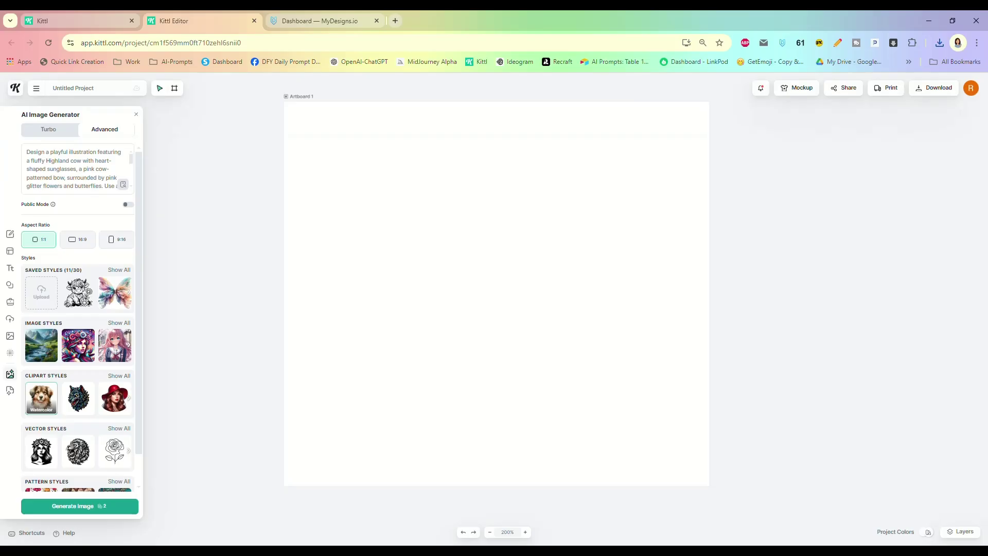
- Generate an image with the copied calf prompt in place of the old one, and discard the result
{"action": "right_click", "coordinate": [79, 167]}
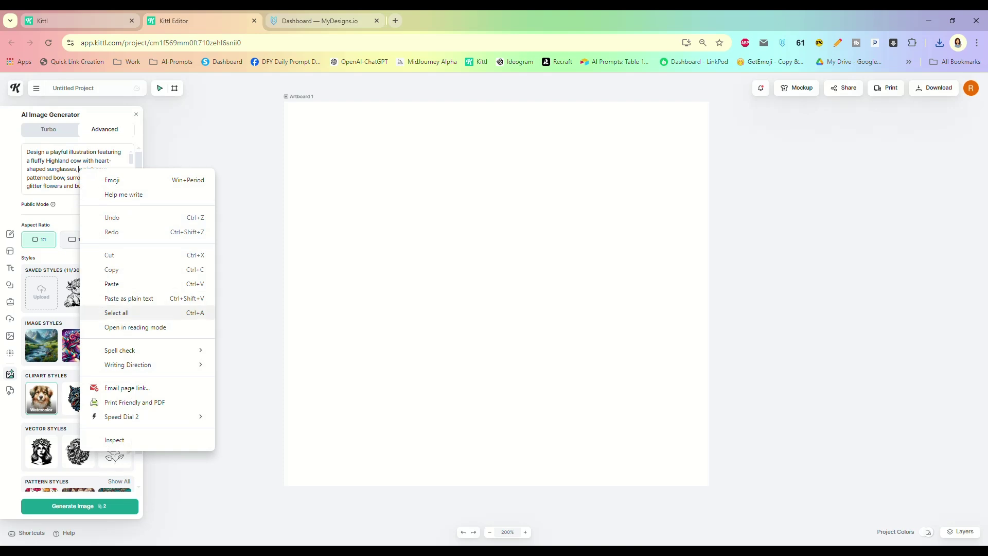
{"action": "left_click", "coordinate": [103, 312]}
{"action": "key", "text": "ctrl+v"}
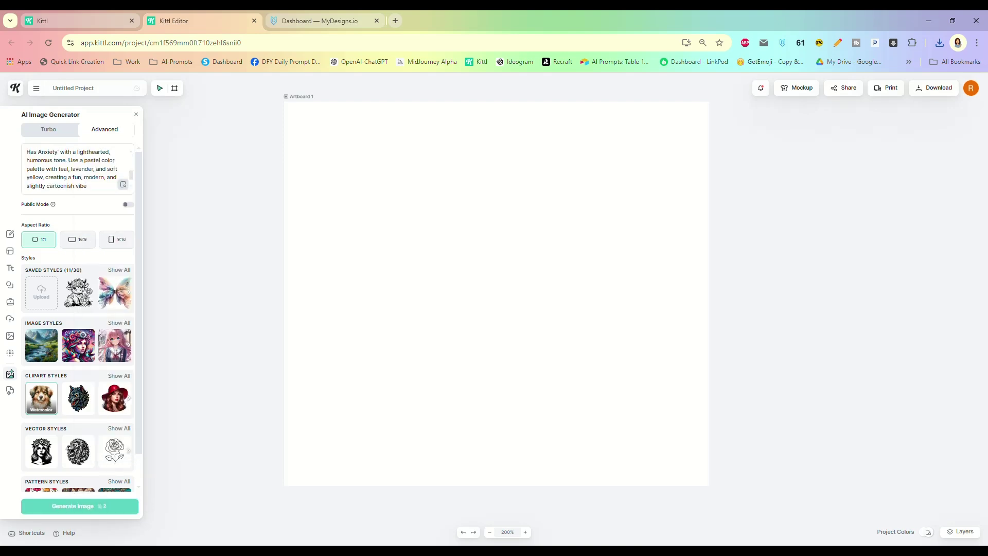
{"action": "left_click", "coordinate": [79, 506]}
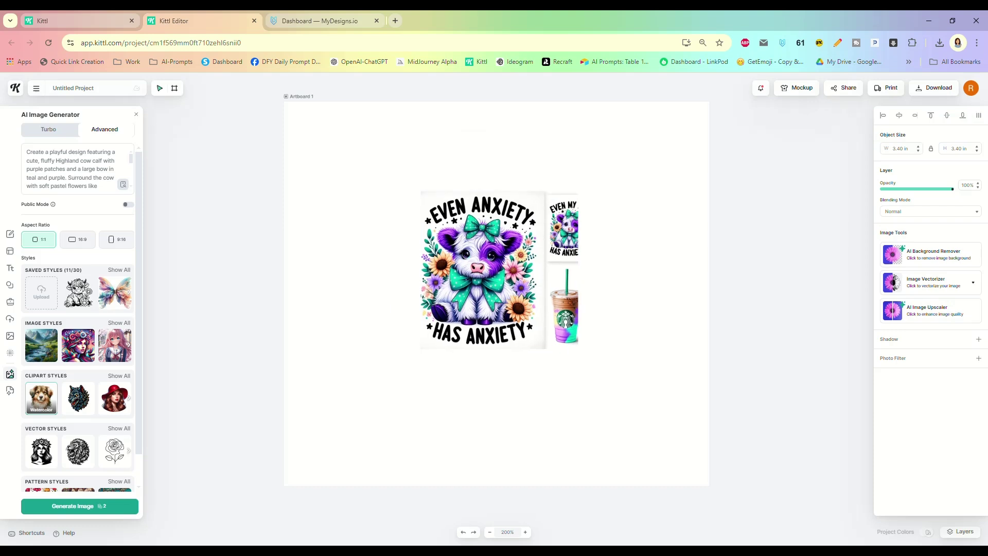
{"action": "key", "text": "Delete"}
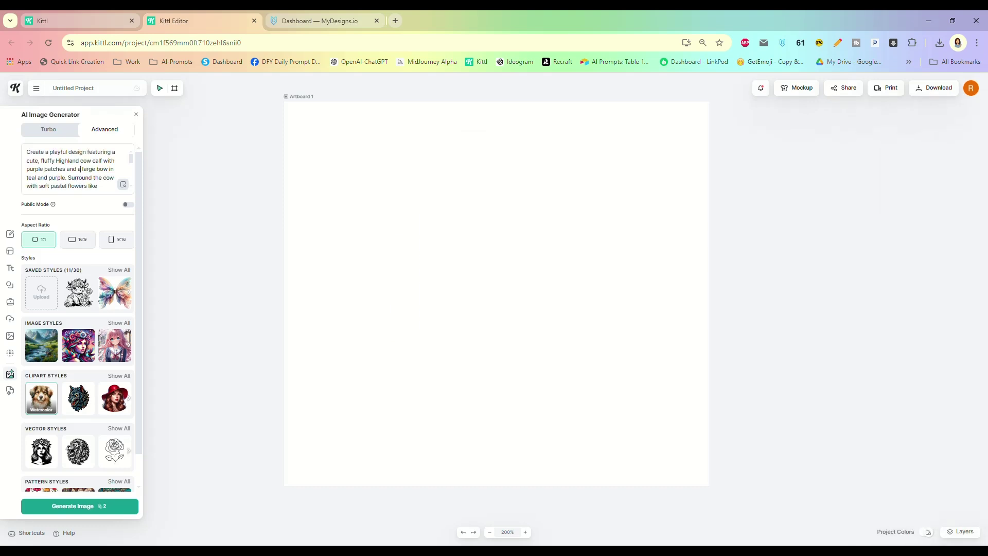
{"action": "scroll", "coordinate": [75, 169], "scroll_direction": "down", "scroll_amount": 2}
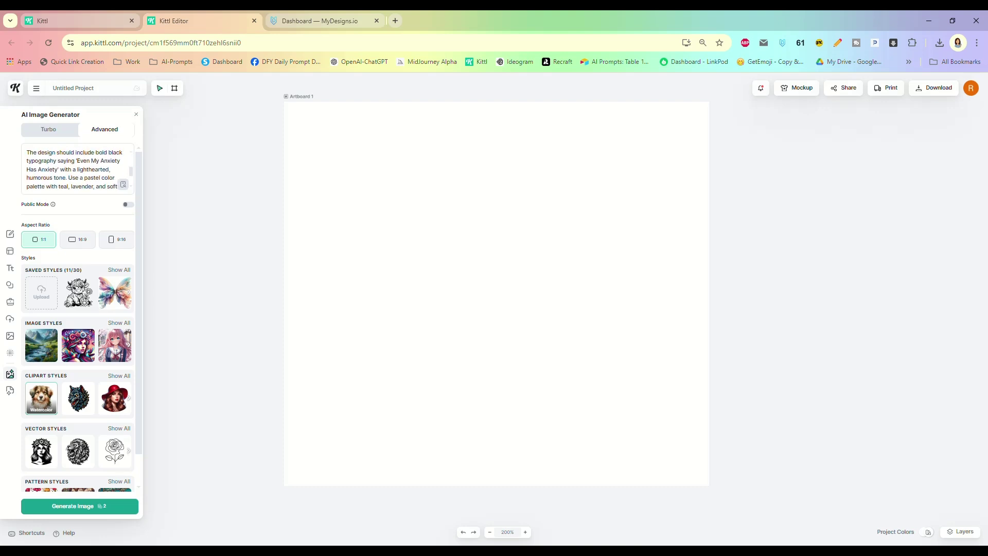
{"action": "left_click_drag", "start_coordinate": [27, 169], "coordinate": [88, 184]}
{"action": "left_click", "coordinate": [86, 171]}
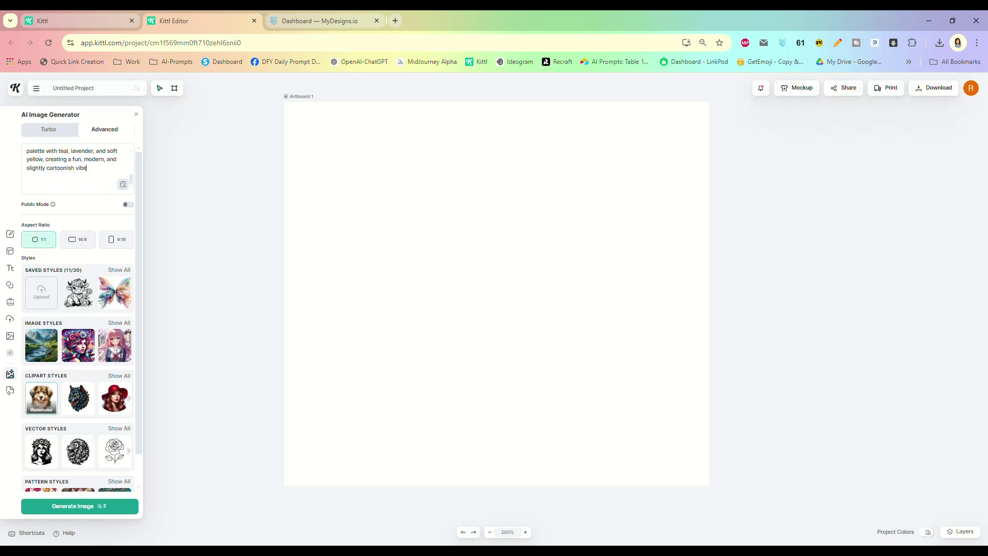
{"action": "scroll", "coordinate": [87, 171], "scroll_direction": "up", "scroll_amount": 1}
{"action": "scroll", "coordinate": [77, 167], "scroll_direction": "down", "scroll_amount": 3}
- In EditPad Lite, remove the sentence requesting 'Even My Anxiety Has Anxiety' typography from the second prompt
{"action": "key", "text": "alt+Tab"}
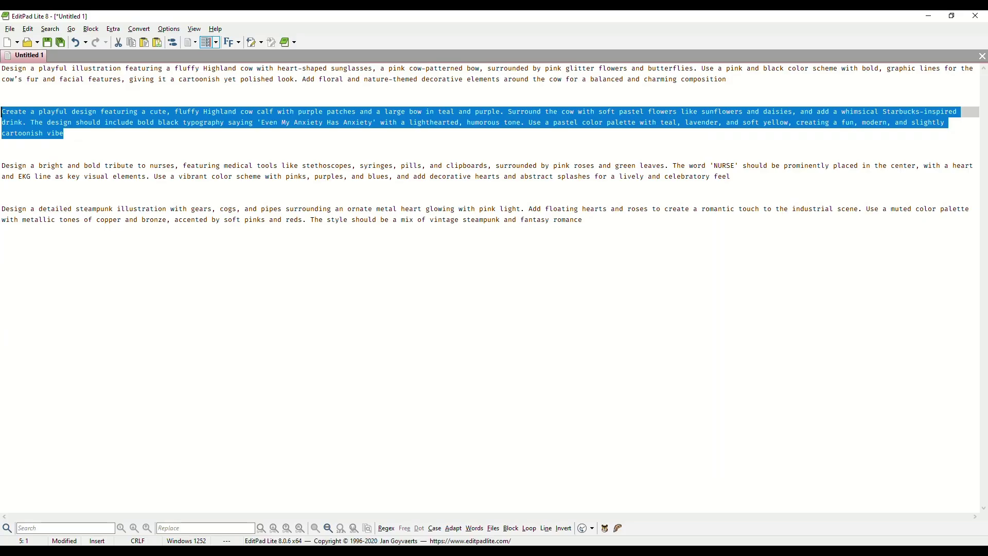
{"action": "left_click", "coordinate": [2, 145]}
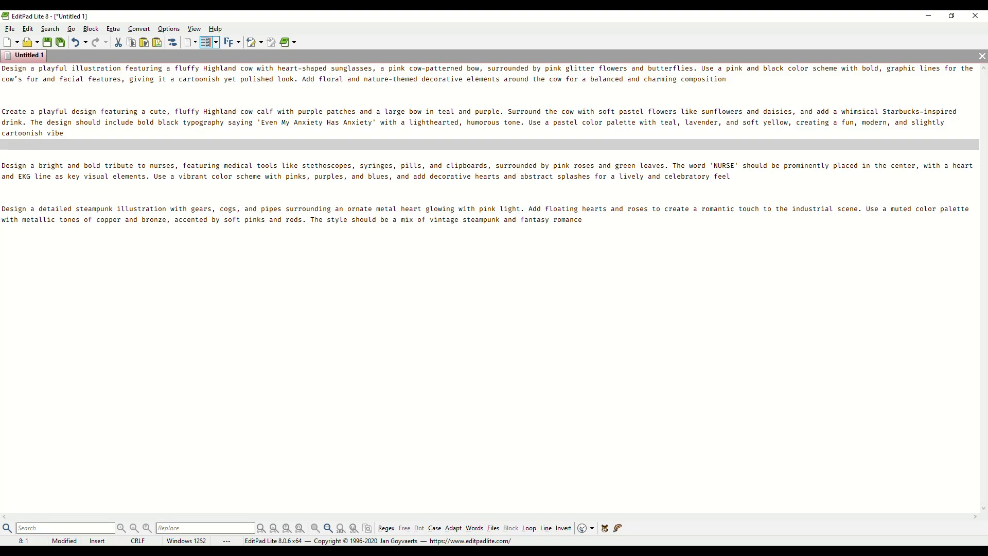
{"action": "left_click_drag", "start_coordinate": [30, 123], "coordinate": [525, 122]}
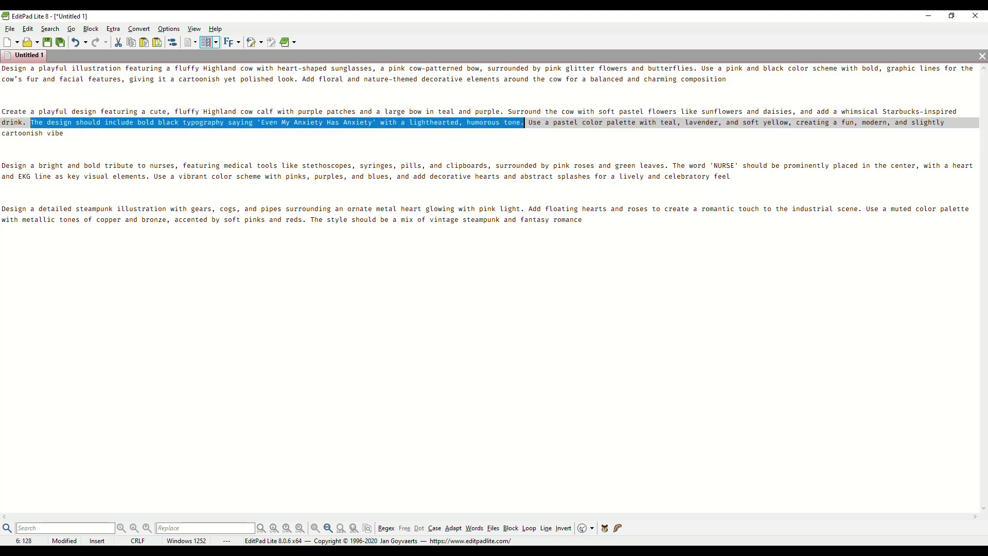
{"action": "key", "text": "BackSpace"}
{"action": "key", "text": "BackSpace"}
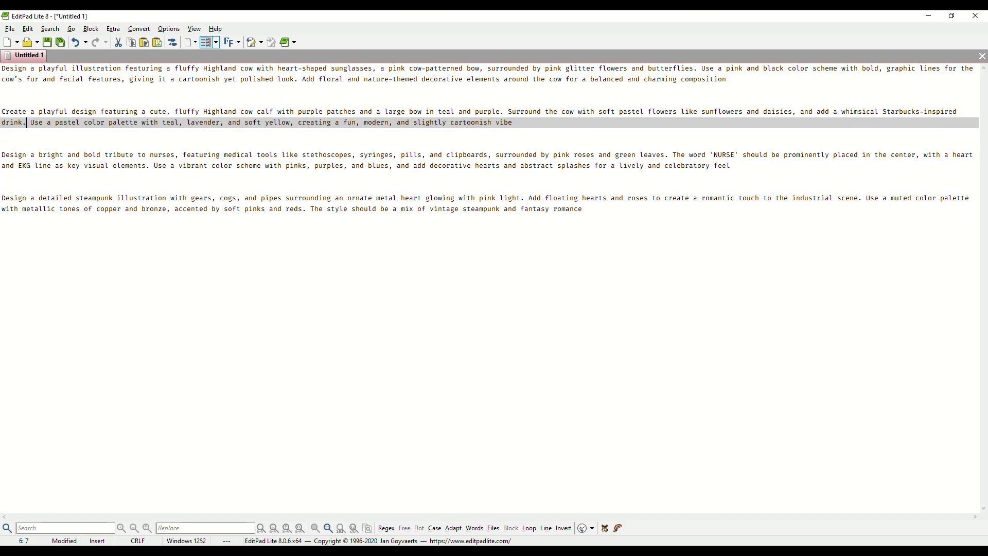
- Copy the shortened calf prompt, replace the image generator's prompt in Kittl with it, and generate a new image
{"action": "key", "text": "End"}
{"action": "key", "text": "shift+Up"}
{"action": "key", "text": "shift+Home"}
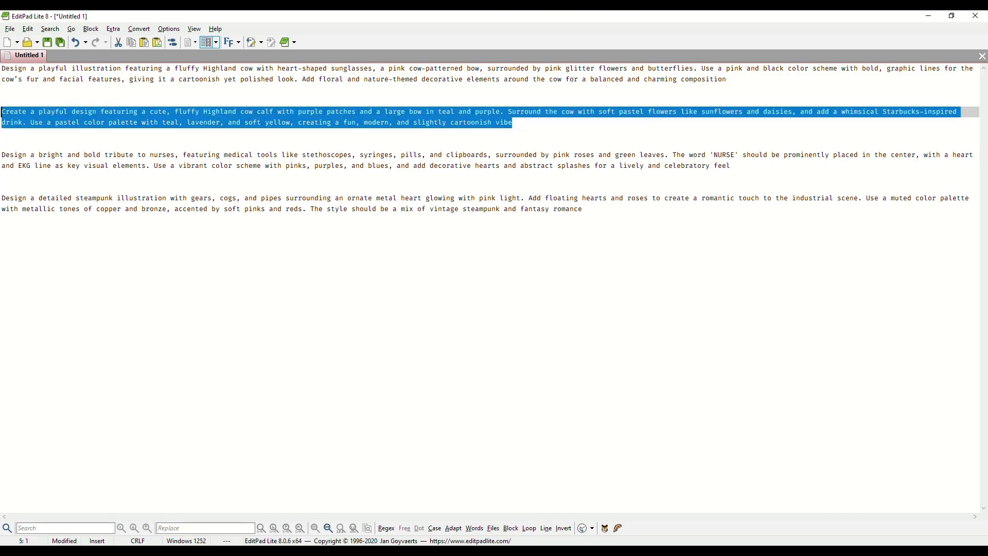
{"action": "key", "text": "alt+Tab"}
{"action": "key", "text": "ctrl+v"}
{"action": "key", "text": "ctrl+a"}
{"action": "key", "text": "ctrl+v"}
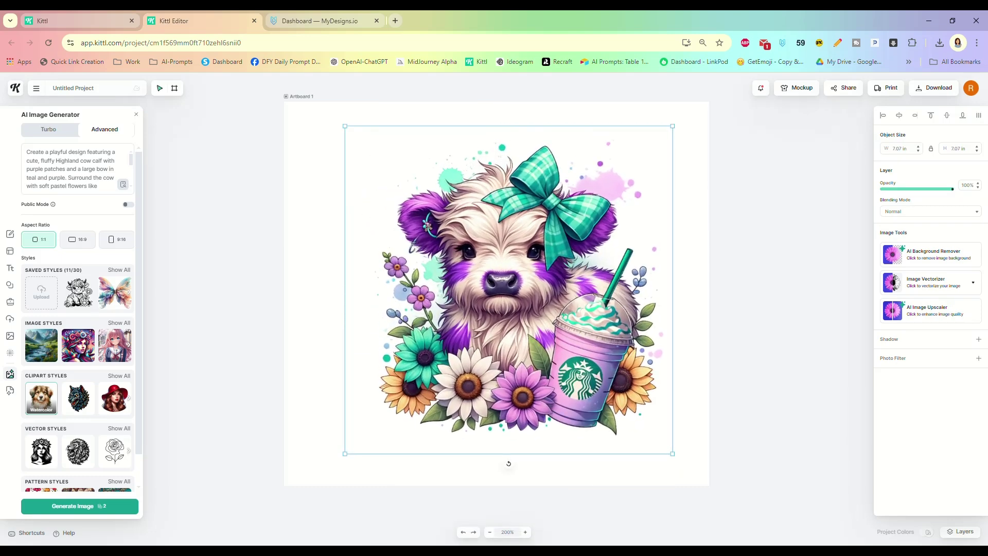
- Center the generated calf image on the artboard
{"action": "double_click", "coordinate": [508, 289]}
{"action": "key", "text": "Escape"}
{"action": "left_click_drag", "start_coordinate": [508, 289], "coordinate": [496, 293]}
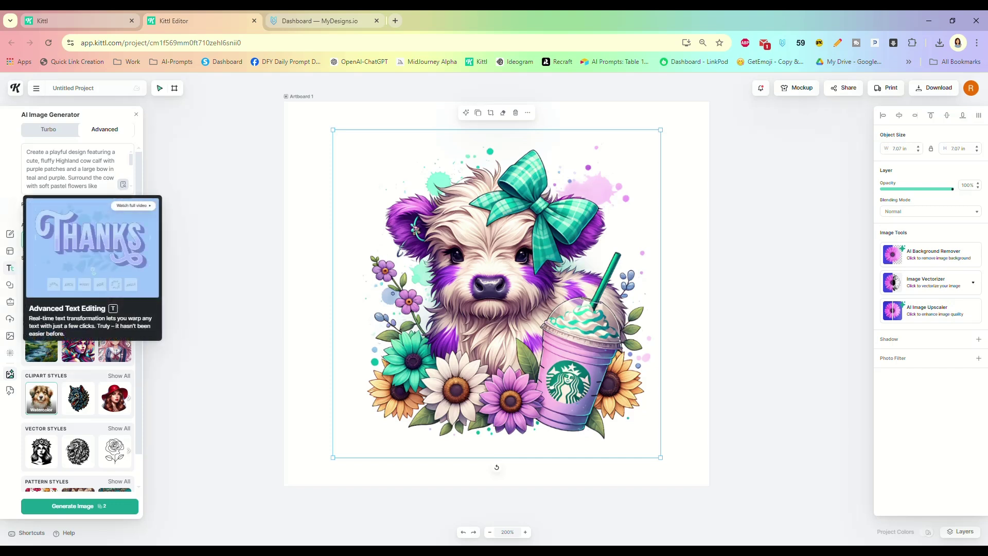
- Add the HATCH text style from the Decorated text collection and place it over the top of the calf image
{"action": "left_click", "coordinate": [10, 267]}
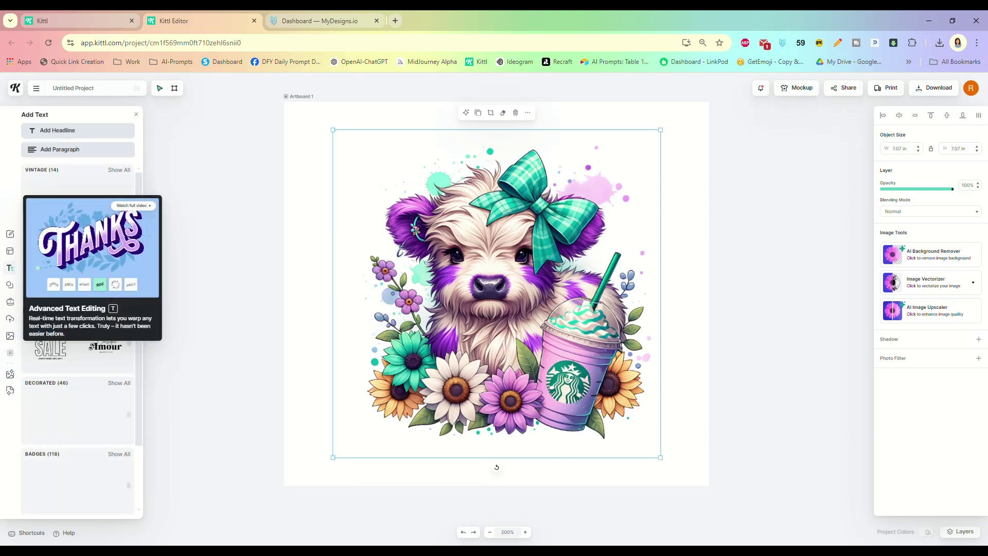
{"action": "scroll", "coordinate": [51, 339], "scroll_direction": "down", "scroll_amount": 1}
{"action": "scroll", "coordinate": [51, 340], "scroll_direction": "down", "scroll_amount": 4}
{"action": "scroll", "coordinate": [105, 304], "scroll_direction": "down", "scroll_amount": 1}
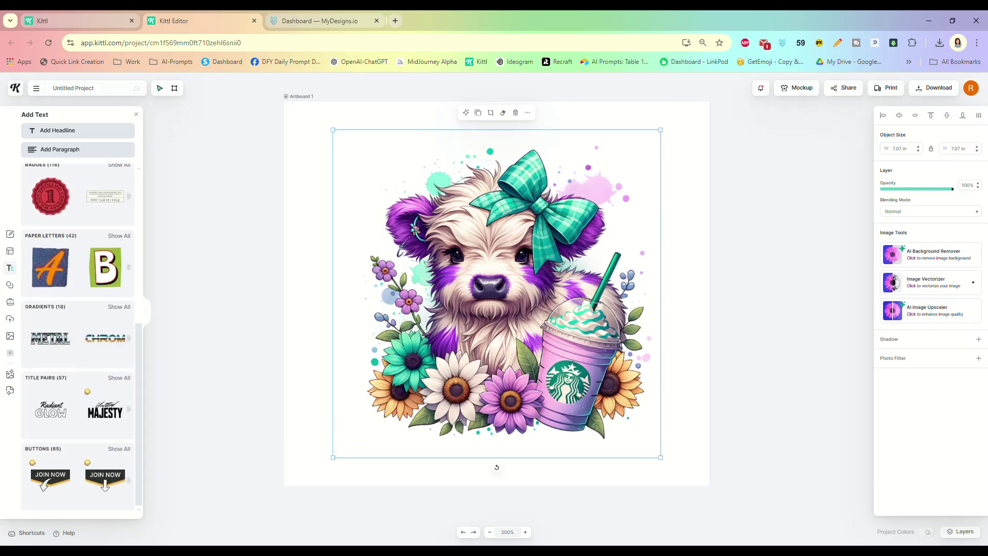
{"action": "scroll", "coordinate": [78, 340], "scroll_direction": "up", "scroll_amount": 6}
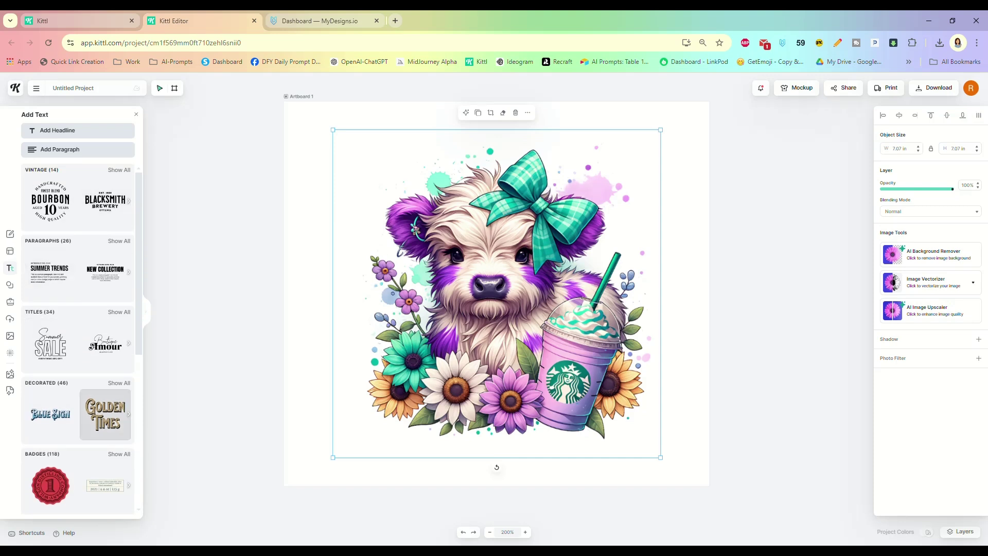
{"action": "scroll", "coordinate": [105, 414], "scroll_direction": "down", "scroll_amount": 1}
{"action": "left_click", "coordinate": [118, 332]}
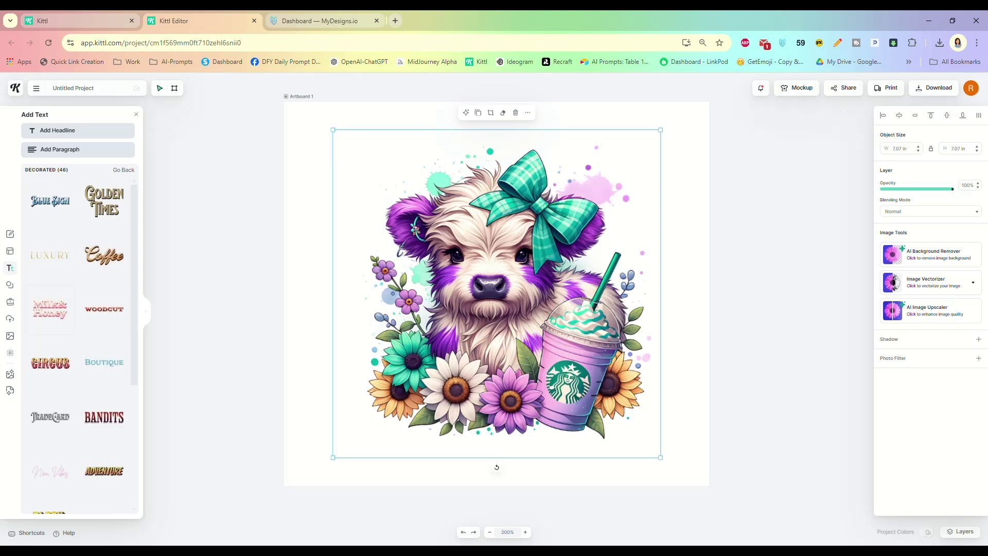
{"action": "scroll", "coordinate": [104, 254], "scroll_direction": "down", "scroll_amount": 3}
{"action": "scroll", "coordinate": [84, 346], "scroll_direction": "down", "scroll_amount": 2}
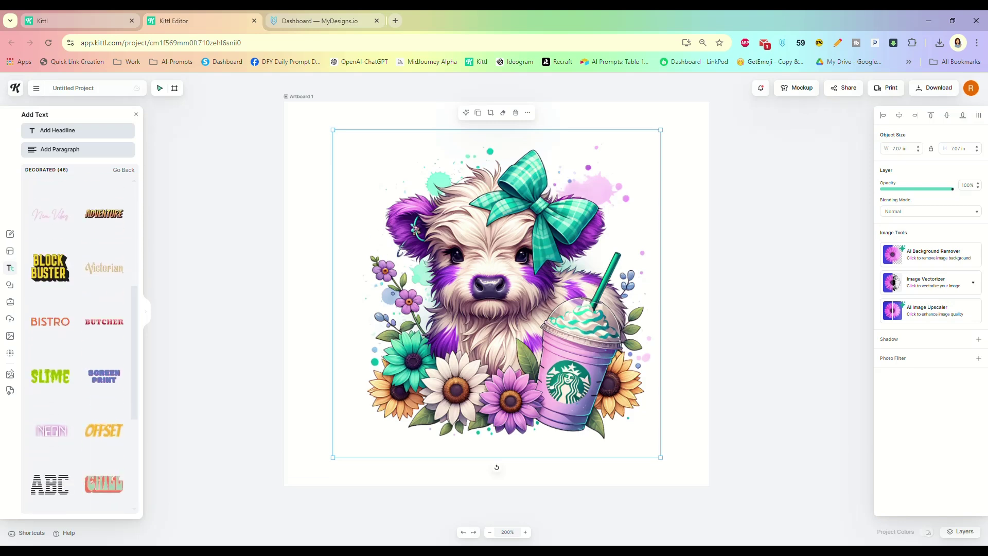
{"action": "scroll", "coordinate": [82, 344], "scroll_direction": "down", "scroll_amount": 4}
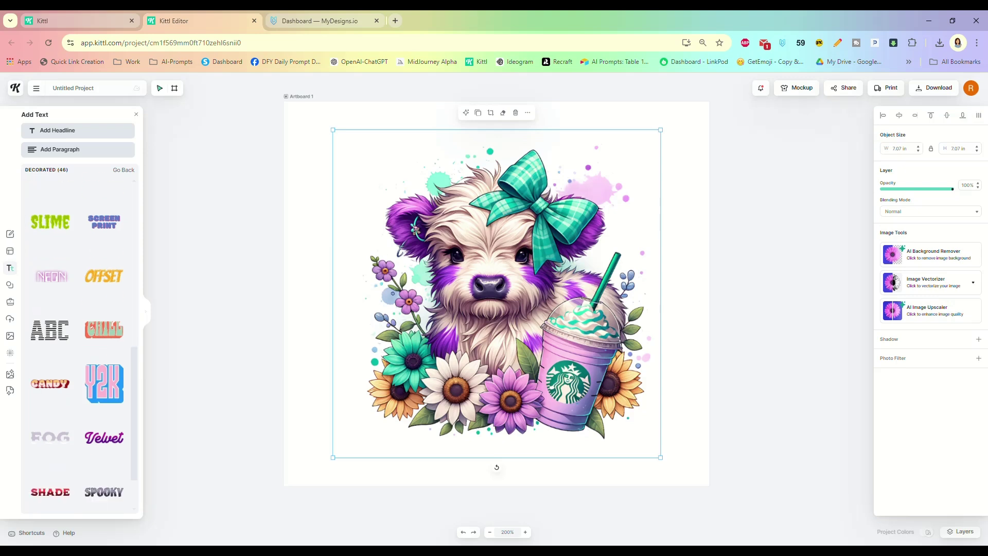
{"action": "scroll", "coordinate": [104, 334], "scroll_direction": "down", "scroll_amount": 2}
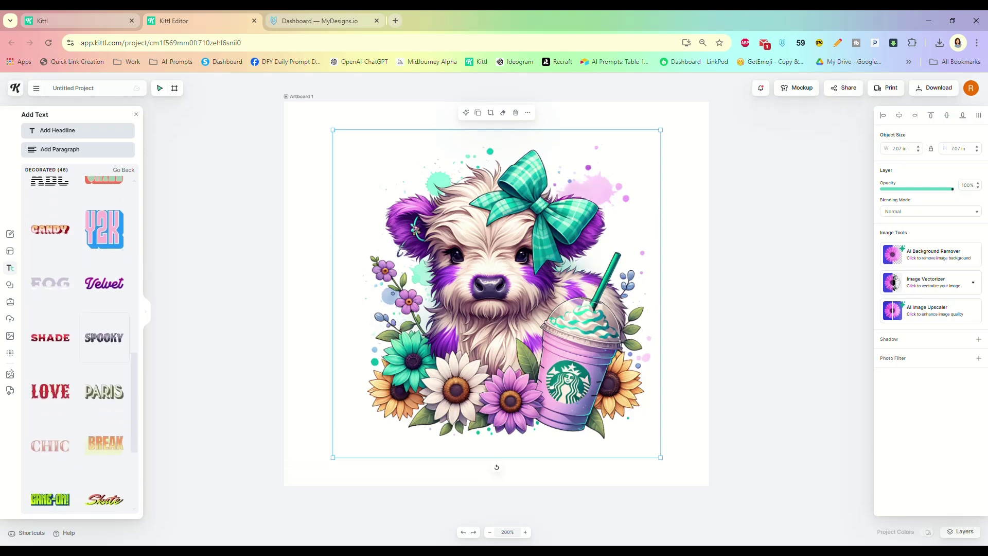
{"action": "scroll", "coordinate": [104, 334], "scroll_direction": "down", "scroll_amount": 5}
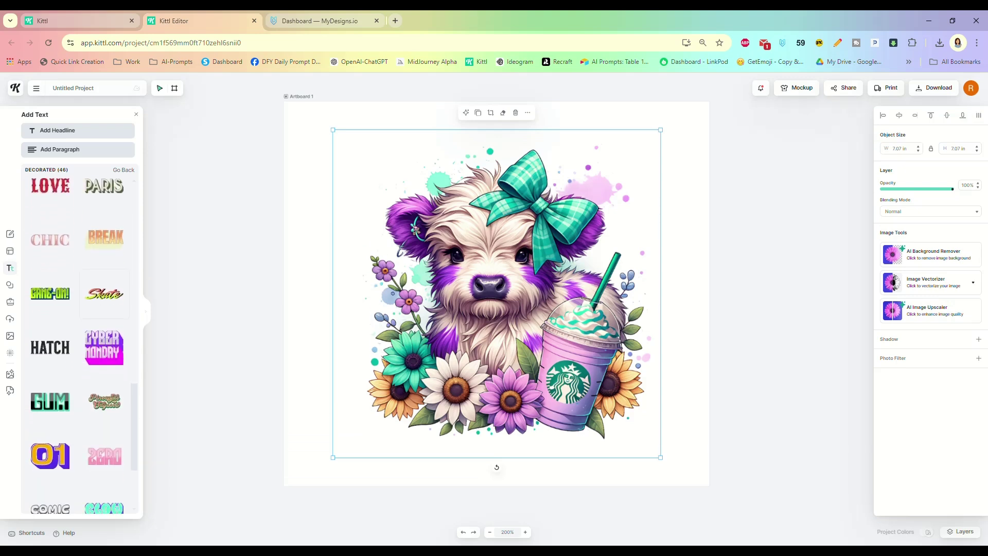
{"action": "scroll", "coordinate": [50, 296], "scroll_direction": "down", "scroll_amount": 1}
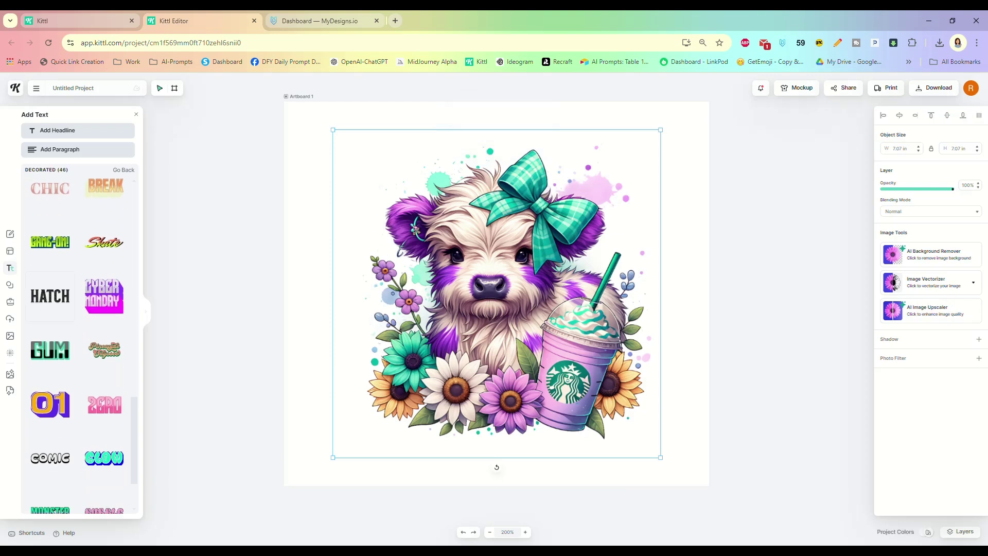
{"action": "left_click", "coordinate": [50, 295]}
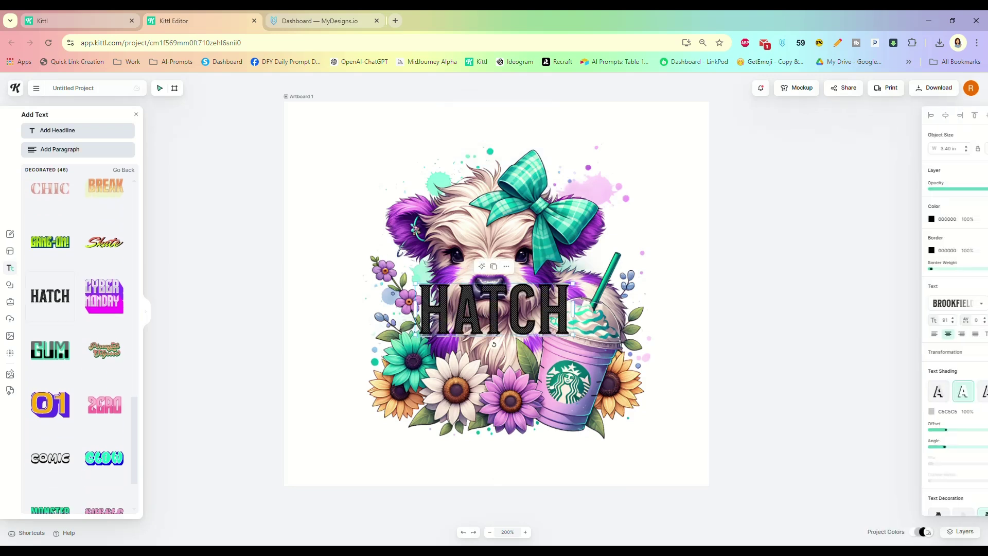
{"action": "mouse_move", "coordinate": [494, 309]}
{"action": "left_mouse_down"}
{"action": "mouse_move", "coordinate": [490, 437]}
{"action": "mouse_move", "coordinate": [507, 152]}
{"action": "left_mouse_up"}
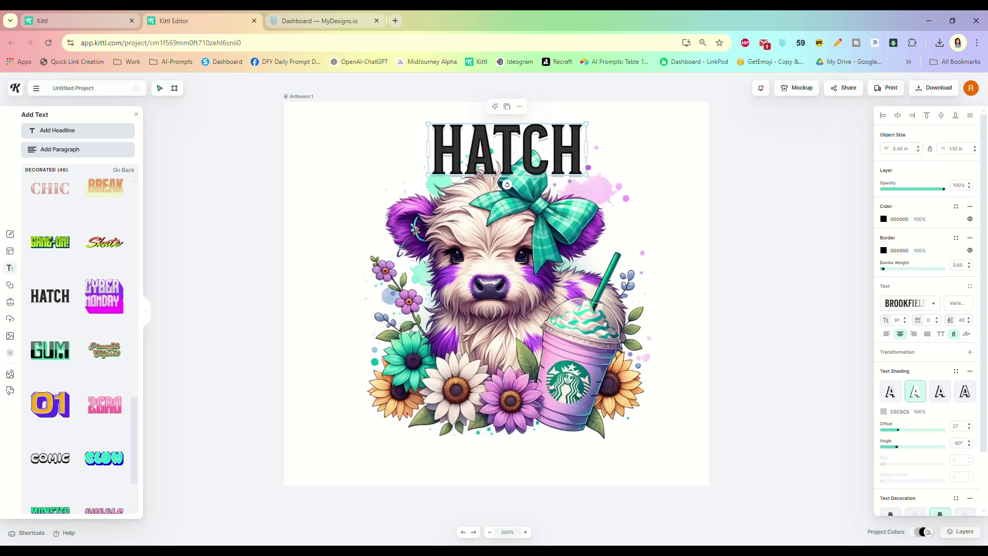
- Replace the wording of the HATCH text with "EVEN MY ANXIETY"
{"action": "key", "text": "ctrl+d"}
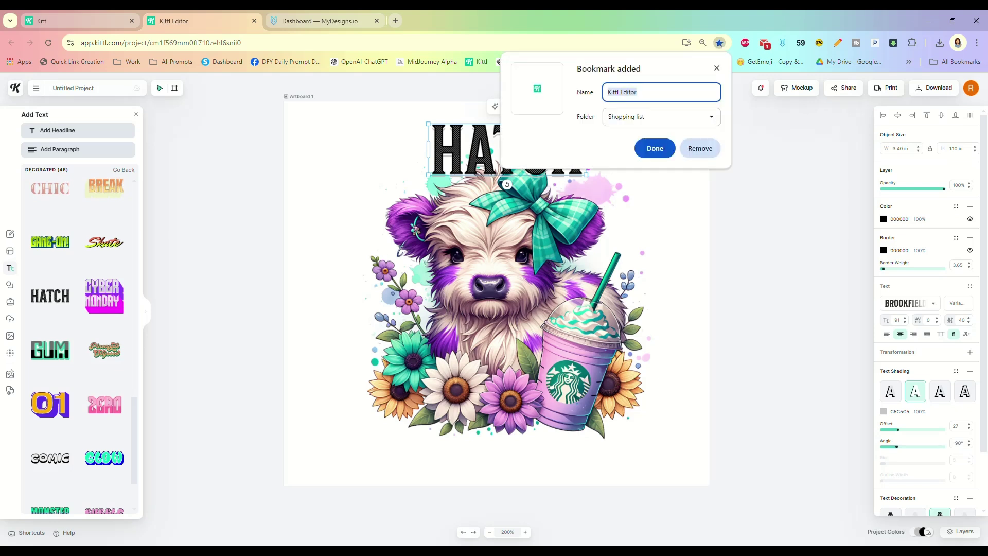
{"action": "key", "text": "Return"}
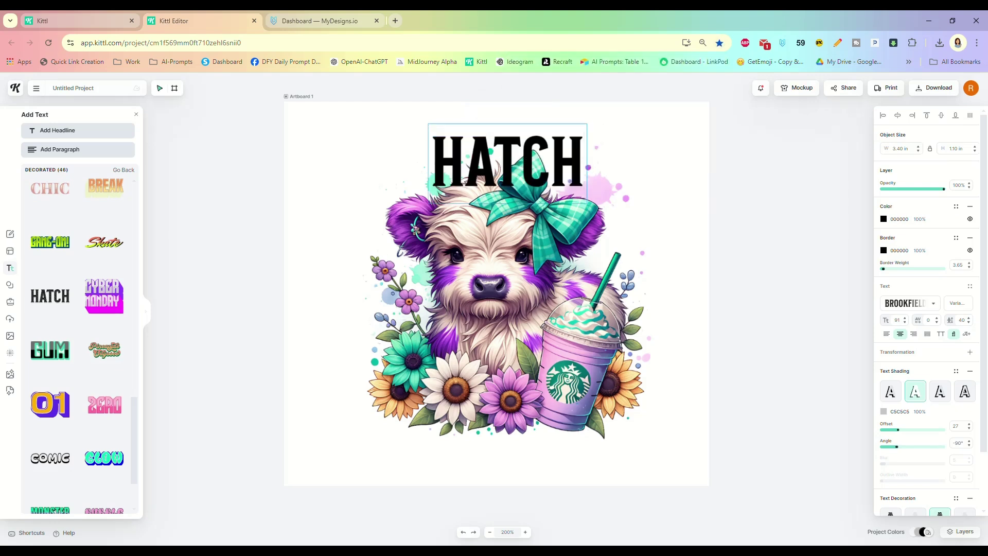
{"action": "key", "text": "shift+Left"}
{"action": "key", "text": "shift+Left"}
{"action": "key", "text": "shift+Left"}
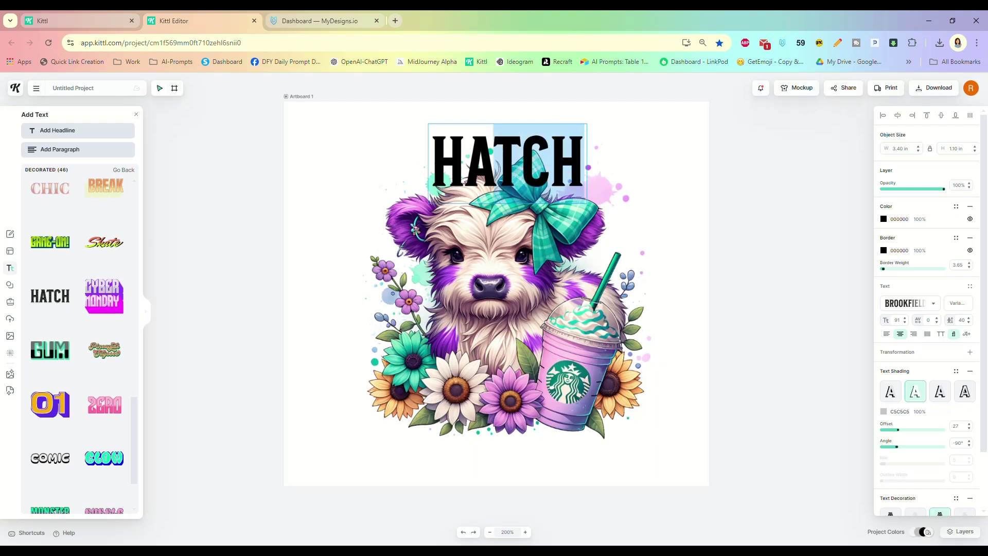
{"action": "key", "text": "shift+Left"}
{"action": "key", "text": "shift+Left"}
{"action": "type", "text": "EVEN"}
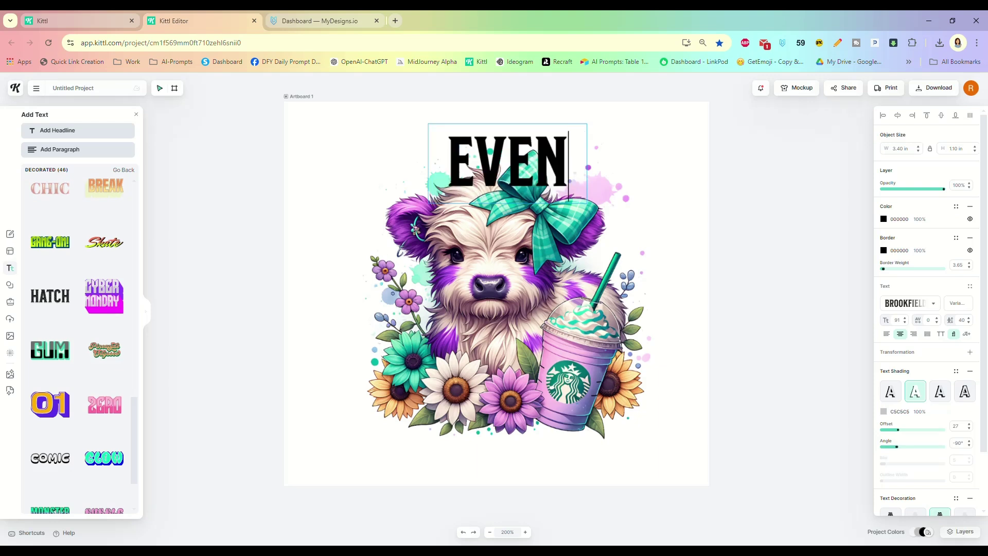
{"action": "key", "text": "Return"}
{"action": "type", "text": "MY"}
{"action": "key", "text": "Return"}
{"action": "type", "text": "ANXIETY"}
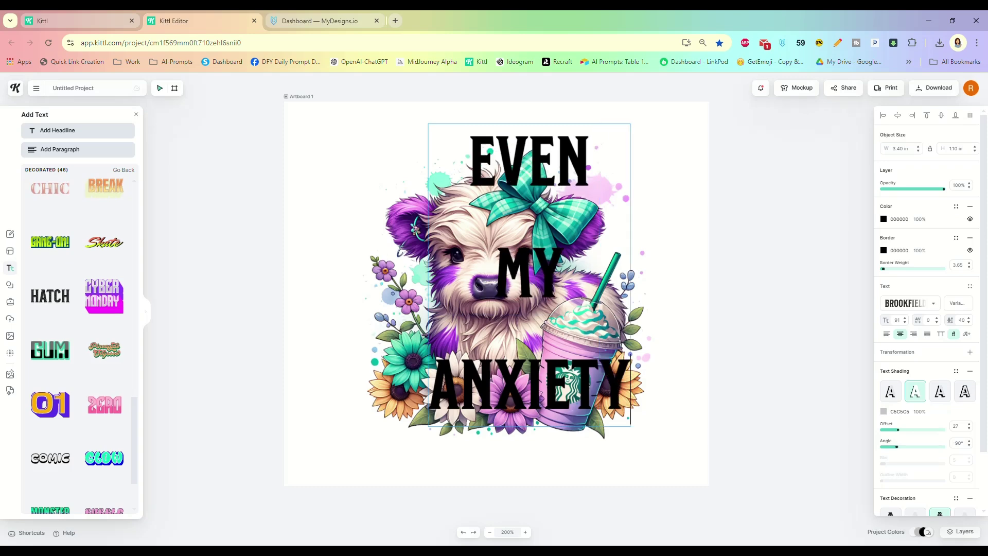
{"action": "key", "text": "Escape"}
- Widen the EVEN MY ANXIETY text box to about 8.29 in and set its font size to 74
{"action": "left_click_drag", "start_coordinate": [428, 296], "coordinate": [303, 296]}
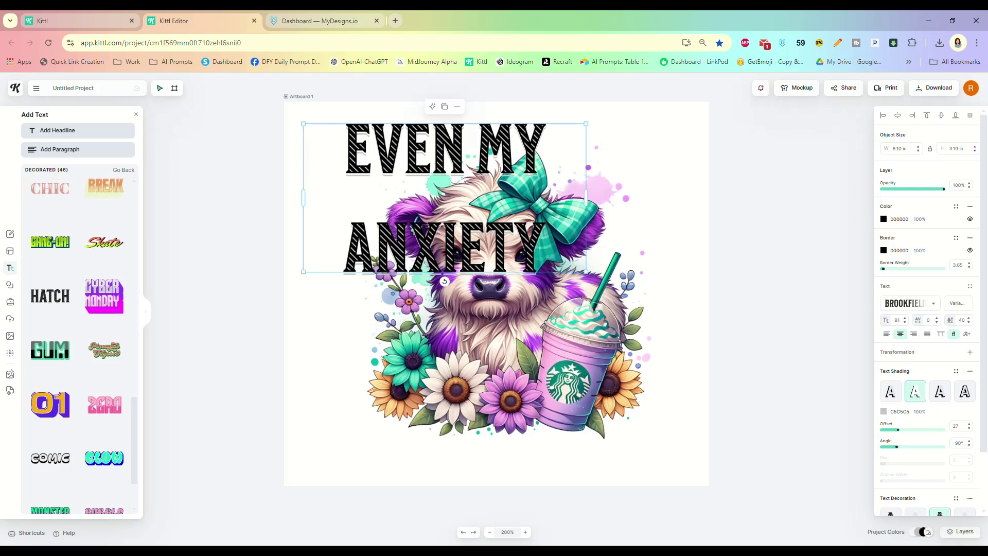
{"action": "left_click_drag", "start_coordinate": [586, 197], "coordinate": [688, 198]}
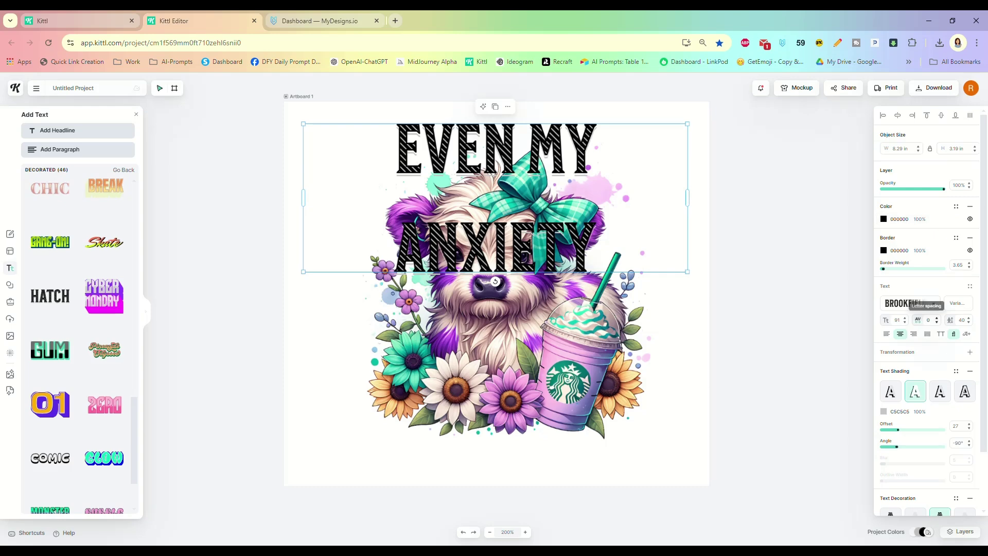
{"action": "left_click", "coordinate": [904, 322]}
{"action": "left_click", "coordinate": [905, 322]}
{"action": "left_click", "coordinate": [905, 322]}
{"action": "left_click", "coordinate": [905, 322]}
{"action": "left_click", "coordinate": [905, 322]}
{"action": "left_click", "coordinate": [904, 322]}
{"action": "left_click", "coordinate": [904, 322]}
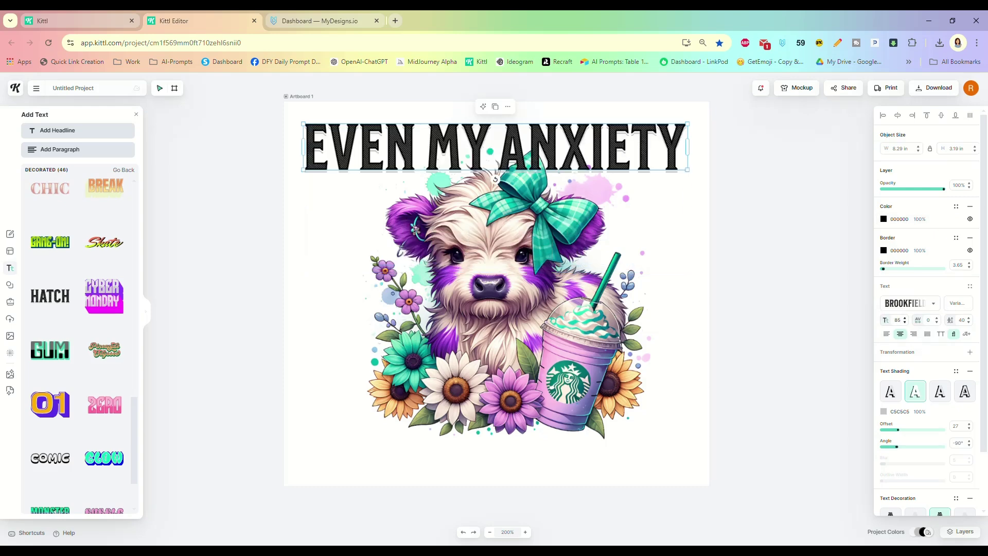
{"action": "left_click", "coordinate": [904, 323]}
{"action": "left_click", "coordinate": [905, 322]}
{"action": "left_click", "coordinate": [904, 323]}
{"action": "left_click", "coordinate": [904, 322]}
{"action": "left_click", "coordinate": [905, 322]}
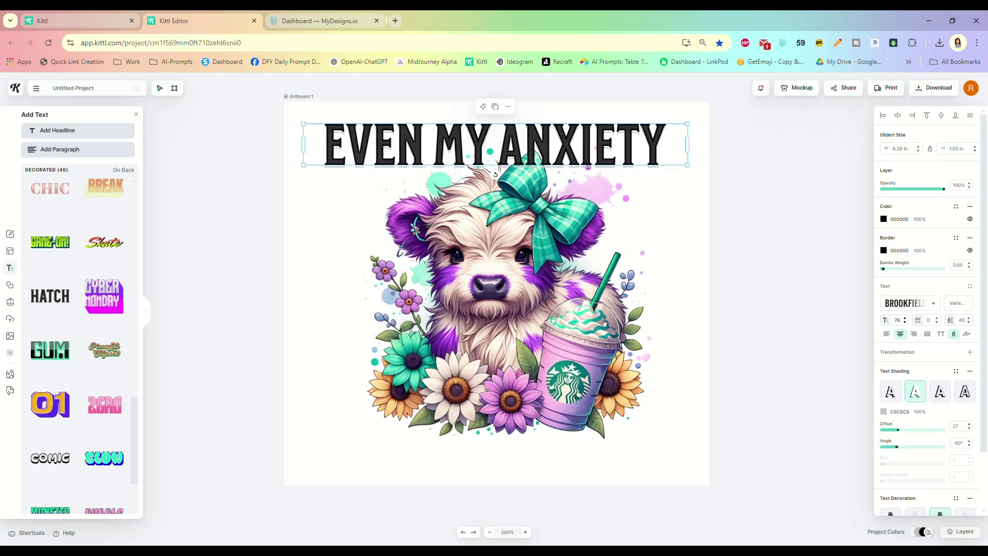
{"action": "left_click", "coordinate": [905, 323]}
{"action": "left_click", "coordinate": [905, 323]}
{"action": "left_click_drag", "start_coordinate": [504, 309], "coordinate": [497, 315]}
{"action": "left_click_drag", "start_coordinate": [507, 145], "coordinate": [511, 150]}
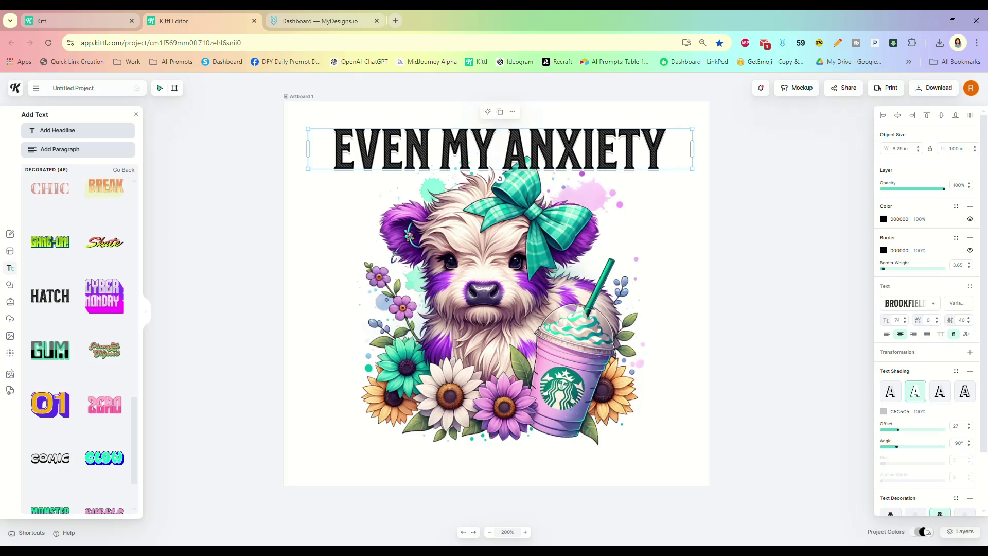
{"action": "right_click", "coordinate": [547, 137]}
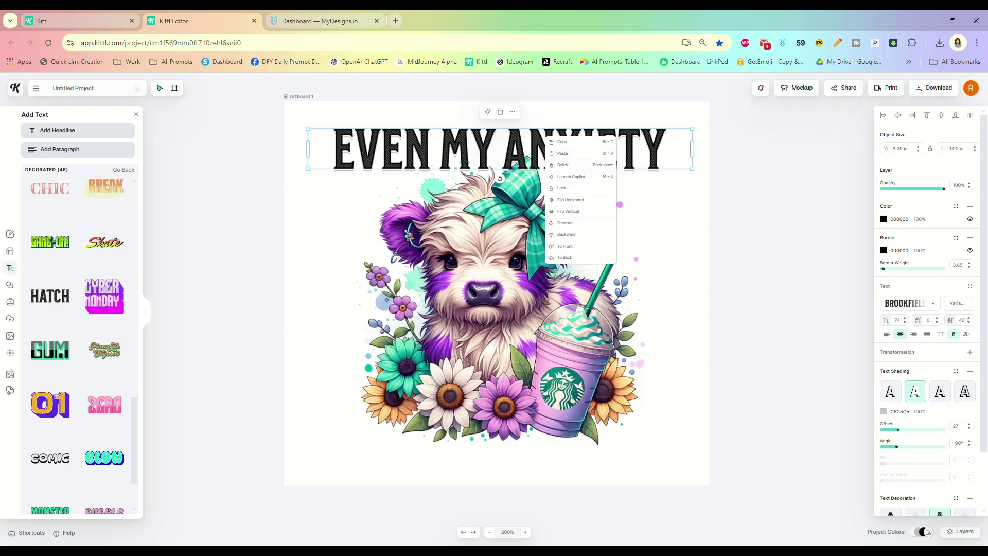
{"action": "double_click", "coordinate": [525, 150]}
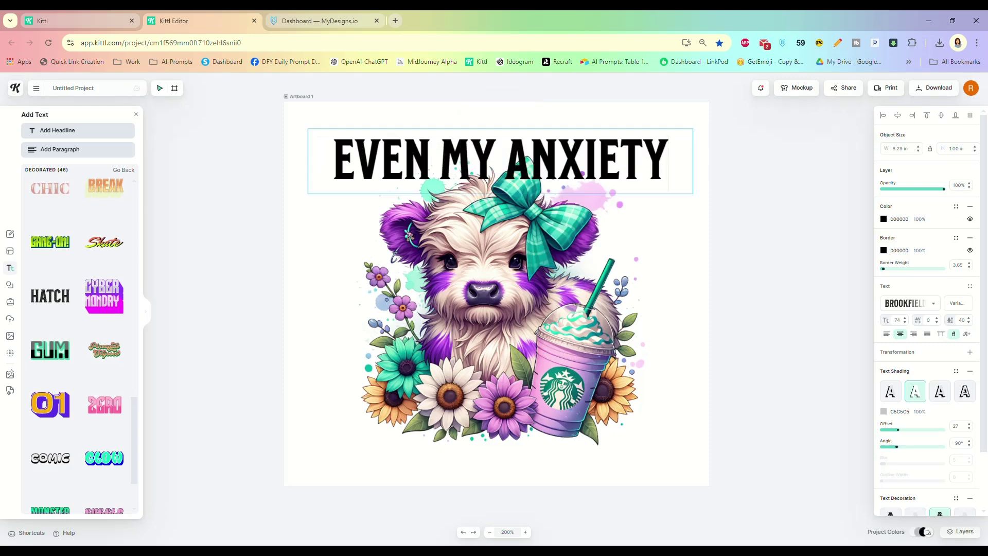
{"action": "key", "text": "ctrl+v"}
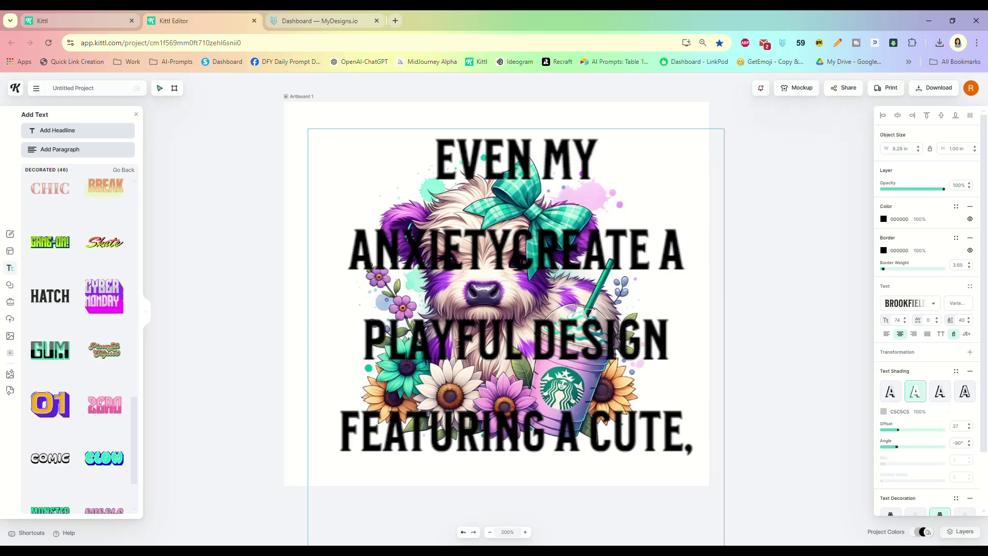
{"action": "key", "text": "ctrl+z"}
{"action": "key", "text": "ctrl+z"}
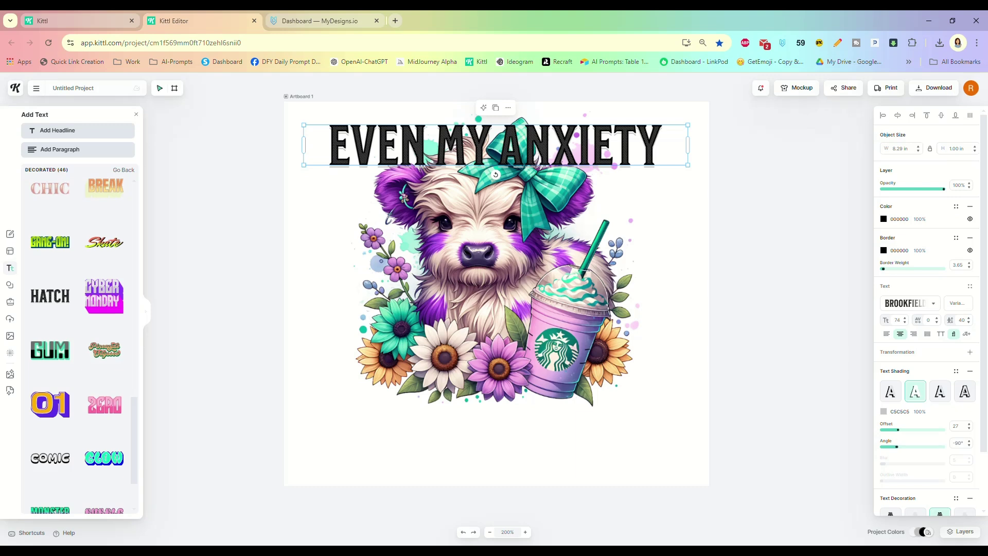
- Remove the accidental page bookmark, and add a second HATCH text below the calf with the wording "HAS ANXIETY"
{"action": "key", "text": "ctrl+d"}
{"action": "left_click", "coordinate": [700, 148]}
{"action": "mouse_move", "coordinate": [50, 296]}
{"action": "left_mouse_down"}
{"action": "mouse_move", "coordinate": [491, 412]}
{"action": "mouse_move", "coordinate": [335, 409]}
{"action": "left_mouse_up"}
{"action": "left_click", "coordinate": [335, 409]}
{"action": "double_click", "coordinate": [418, 411]}
{"action": "key", "text": "Escape"}
{"action": "double_click", "coordinate": [418, 410]}
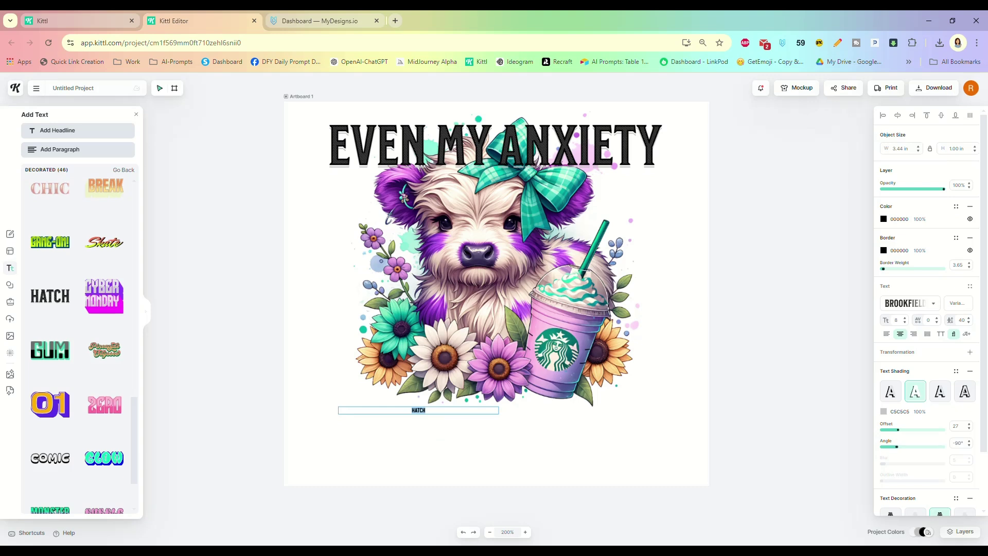
{"action": "type", "text": "HAS ANXIETY"}
{"action": "key", "text": "Escape"}
- Set the HAS ANXIETY text's font size to 54 and widen its text box to about 5.37 in
{"action": "key", "text": "ctrl+shift+period"}
{"action": "key", "text": "ctrl+shift+period"}
{"action": "key", "text": "ctrl+shift+period"}
{"action": "key", "text": "ctrl+shift+period"}
{"action": "key", "text": "ctrl+shift+period"}
{"action": "key", "text": "ctrl+shift+period"}
{"action": "key", "text": "ctrl+shift+period"}
{"action": "key", "text": "ctrl+shift+period"}
{"action": "key", "text": "ctrl+shift+period"}
{"action": "key", "text": "ctrl+shift+period"}
{"action": "key", "text": "ctrl+shift+period"}
{"action": "key", "text": "ctrl+shift+period"}
{"action": "key", "text": "ctrl+shift+period"}
{"action": "key", "text": "ctrl+shift+period"}
{"action": "key", "text": "ctrl+shift+period"}
{"action": "key", "text": "ctrl+shift+period"}
{"action": "key", "text": "ctrl+shift+period"}
{"action": "key", "text": "ctrl+shift+period"}
{"action": "key", "text": "ctrl+shift+period"}
{"action": "key", "text": "ctrl+shift+period"}
{"action": "key", "text": "ctrl+shift+period"}
{"action": "key", "text": "ctrl+shift+period"}
{"action": "key", "text": "ctrl+shift+period"}
{"action": "key", "text": "ctrl+shift+period"}
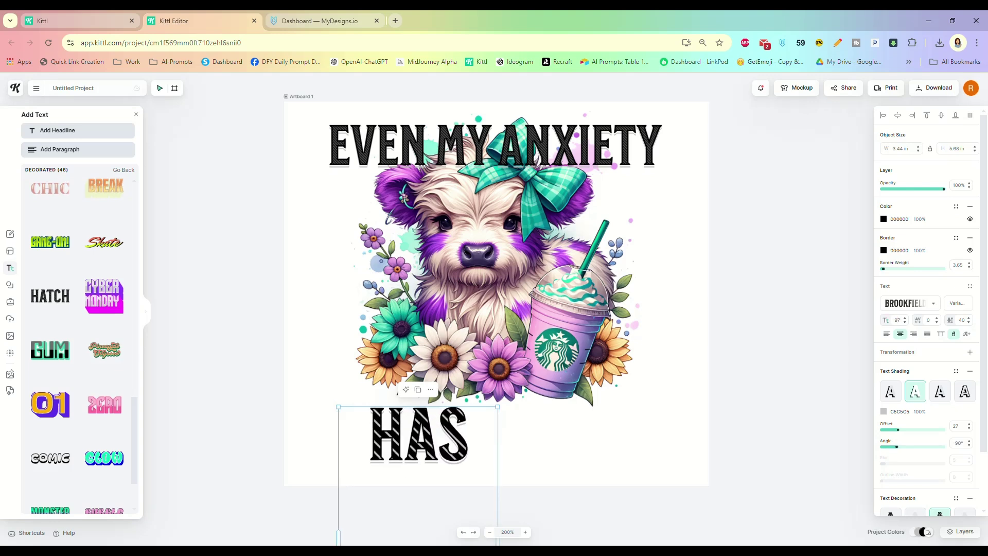
{"action": "key", "text": "ctrl+shift+comma"}
{"action": "key", "text": "ctrl+shift+comma"}
{"action": "key", "text": "ctrl+shift+comma"}
{"action": "key", "text": "ctrl+shift+comma"}
{"action": "key", "text": "ctrl+shift+comma"}
{"action": "key", "text": "ctrl+shift+comma"}
{"action": "key", "text": "ctrl+shift+comma"}
{"action": "key", "text": "ctrl+shift+comma"}
{"action": "key", "text": "ctrl+shift+comma"}
{"action": "key", "text": "ctrl+shift+comma"}
{"action": "key", "text": "ctrl+shift+comma"}
{"action": "key", "text": "ctrl+shift+comma"}
{"action": "key", "text": "ctrl+shift+comma"}
{"action": "key", "text": "ctrl+shift+comma"}
{"action": "key", "text": "ctrl+shift+comma"}
{"action": "key", "text": "ctrl+shift+comma"}
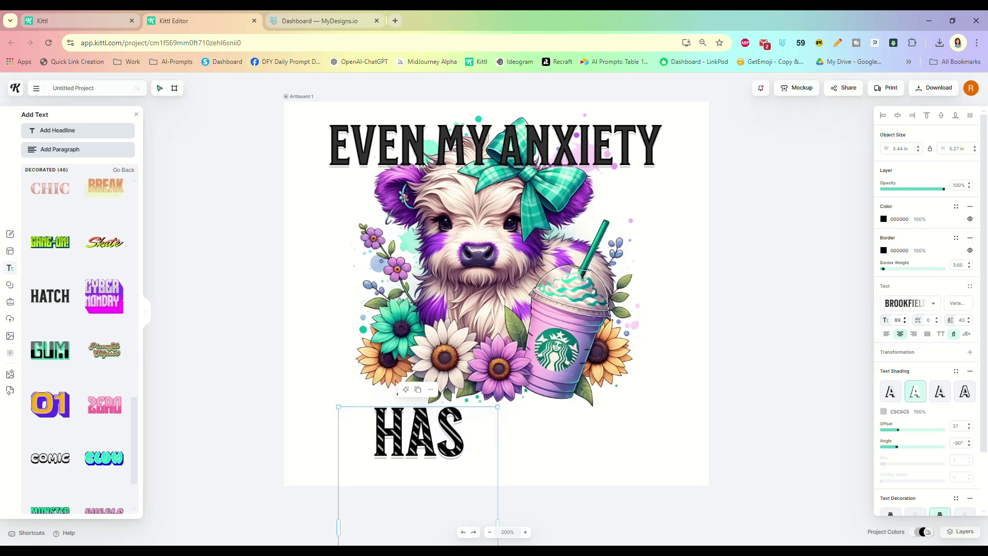
{"action": "key", "text": "ctrl+shift+comma"}
{"action": "key", "text": "ctrl+shift+comma"}
{"action": "key", "text": "ctrl+shift+comma"}
{"action": "key", "text": "ctrl+shift+comma"}
{"action": "key", "text": "ctrl+shift+comma"}
{"action": "key", "text": "ctrl+shift+comma"}
{"action": "key", "text": "ctrl+shift+comma"}
{"action": "key", "text": "ctrl+shift+comma"}
{"action": "key", "text": "ctrl+shift+comma"}
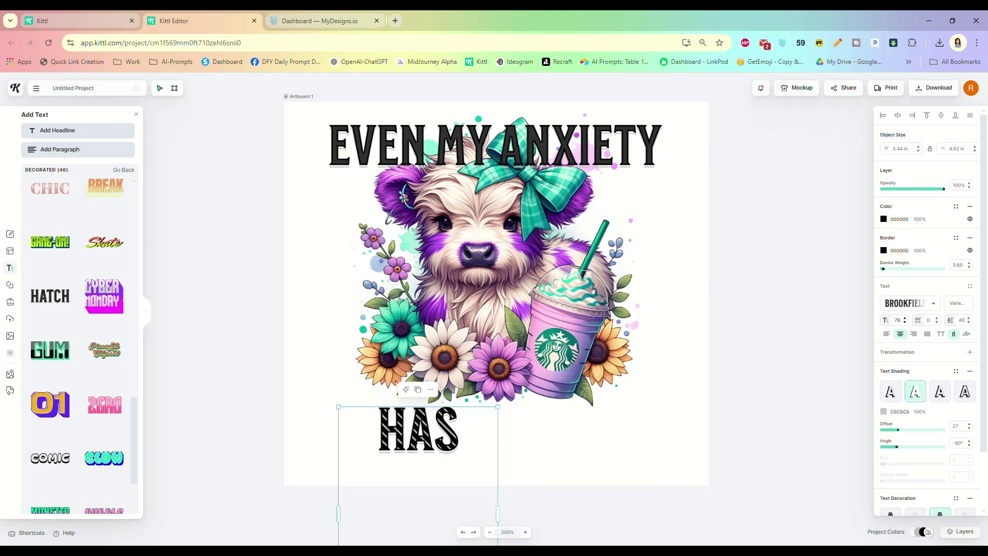
{"action": "key", "text": "ctrl+shift+comma"}
{"action": "key", "text": "ctrl+shift+comma"}
{"action": "key", "text": "ctrl+shift+comma"}
{"action": "key", "text": "ctrl+shift+comma"}
{"action": "key", "text": "ctrl+shift+comma"}
{"action": "key", "text": "ctrl+shift+comma"}
{"action": "key", "text": "ctrl+shift+comma"}
{"action": "key", "text": "ctrl+shift+comma"}
{"action": "key", "text": "ctrl+shift+comma"}
{"action": "key", "text": "ctrl+shift+comma"}
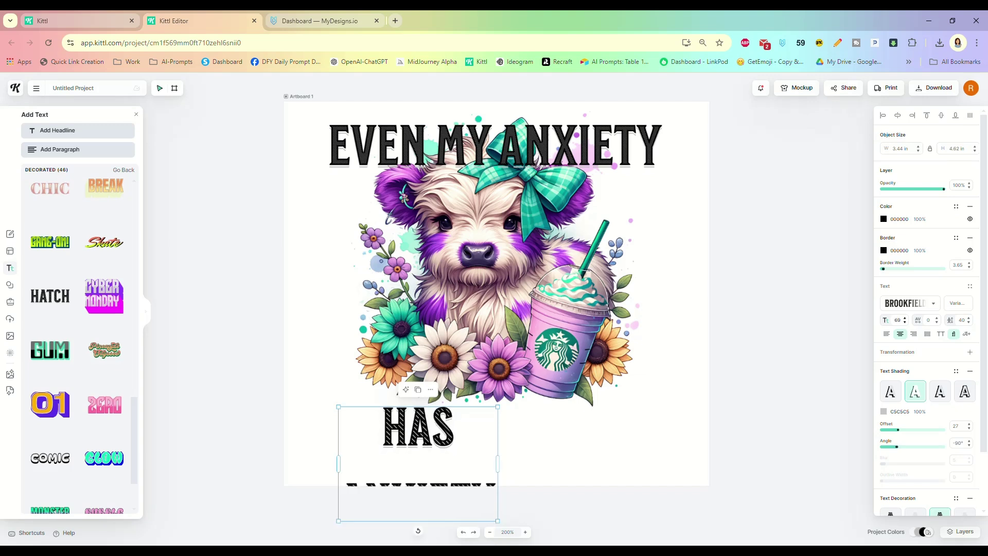
{"action": "key", "text": "ctrl+shift+comma"}
{"action": "key", "text": "ctrl+shift+comma"}
{"action": "key", "text": "ctrl+shift+comma"}
{"action": "key", "text": "ctrl+shift+comma"}
{"action": "key", "text": "ctrl+shift+comma"}
{"action": "key", "text": "ctrl+shift+comma"}
{"action": "key", "text": "ctrl+shift+comma"}
{"action": "key", "text": "ctrl+shift+comma"}
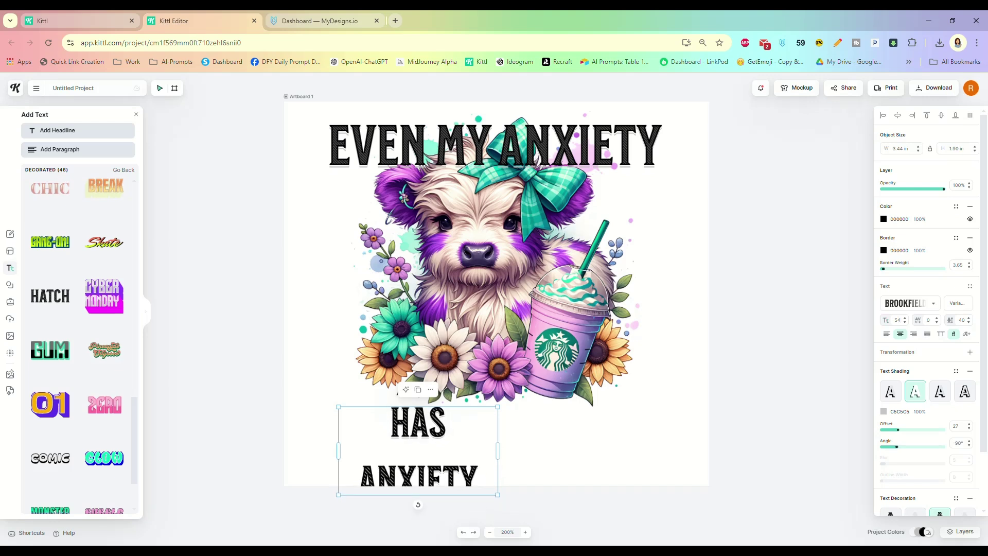
{"action": "left_click_drag", "start_coordinate": [497, 451], "coordinate": [587, 451]}
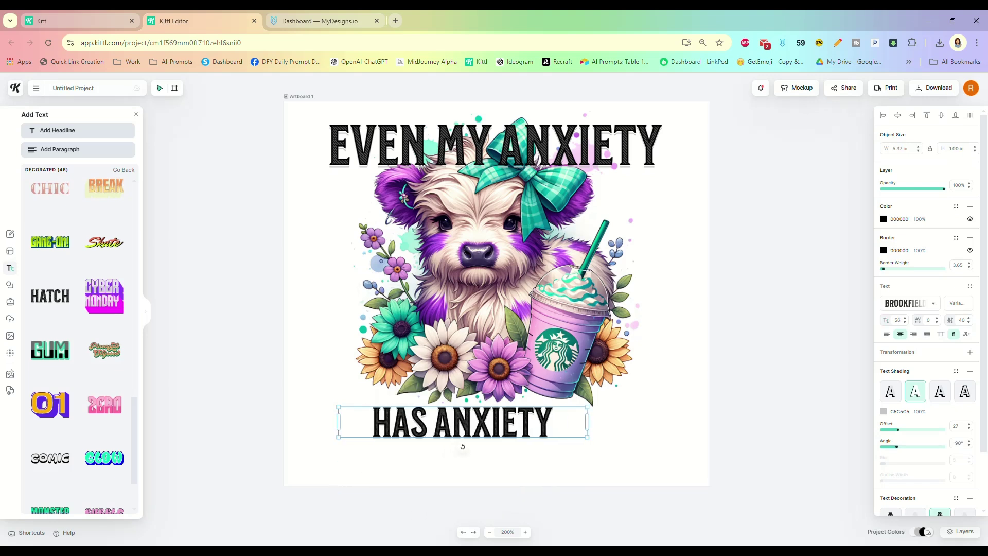
- Center HAS ANXIETY beneath the calf and scale EVEN MY ANXIETY down to about 6.23 in wide
{"action": "left_click_drag", "start_coordinate": [462, 422], "coordinate": [493, 420]}
{"action": "left_click", "coordinate": [494, 147]}
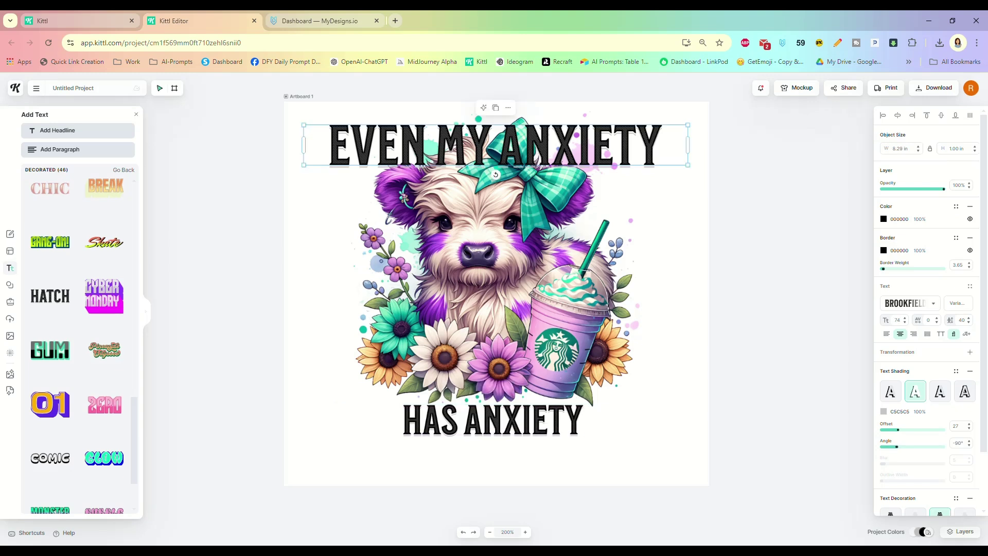
{"action": "left_click_drag", "start_coordinate": [650, 143], "coordinate": [592, 139]}
- Move HAS ANXIETY and the calf image lower on the artboard, and center EVEN MY ANXIETY above the calf
{"action": "left_click", "coordinate": [492, 420]}
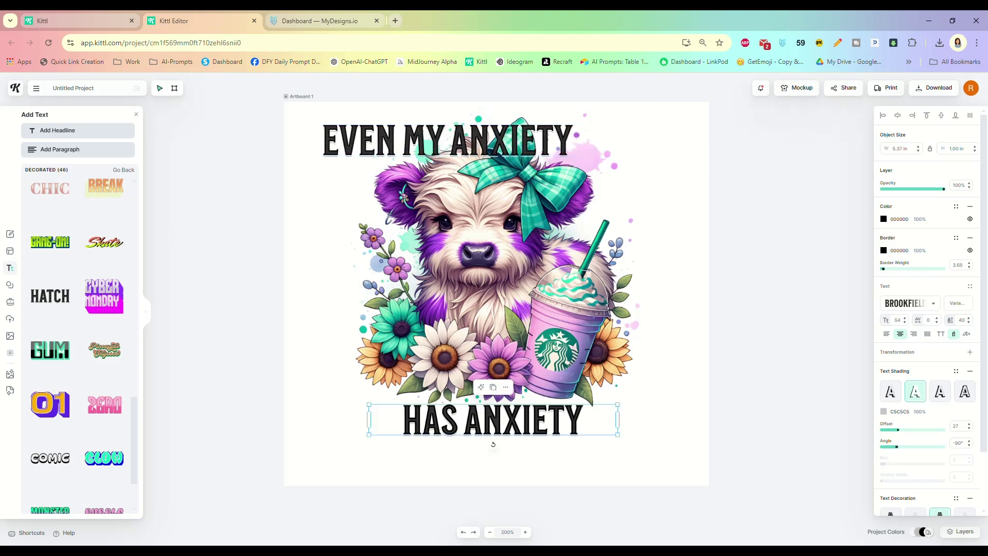
{"action": "left_click_drag", "start_coordinate": [492, 419], "coordinate": [493, 442]}
{"action": "left_click_drag", "start_coordinate": [494, 283], "coordinate": [496, 315]}
{"action": "left_click", "coordinate": [448, 140]}
{"action": "left_click_drag", "start_coordinate": [448, 141], "coordinate": [496, 144]}
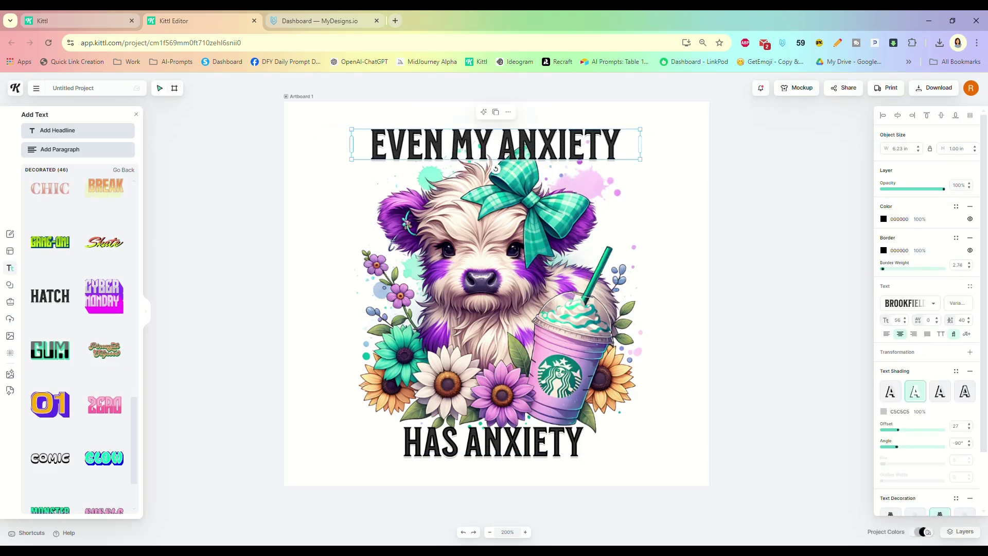
- Center-align both text lines with the calf image horizontally and group them into one design
{"action": "key", "text": "ctrl+a"}
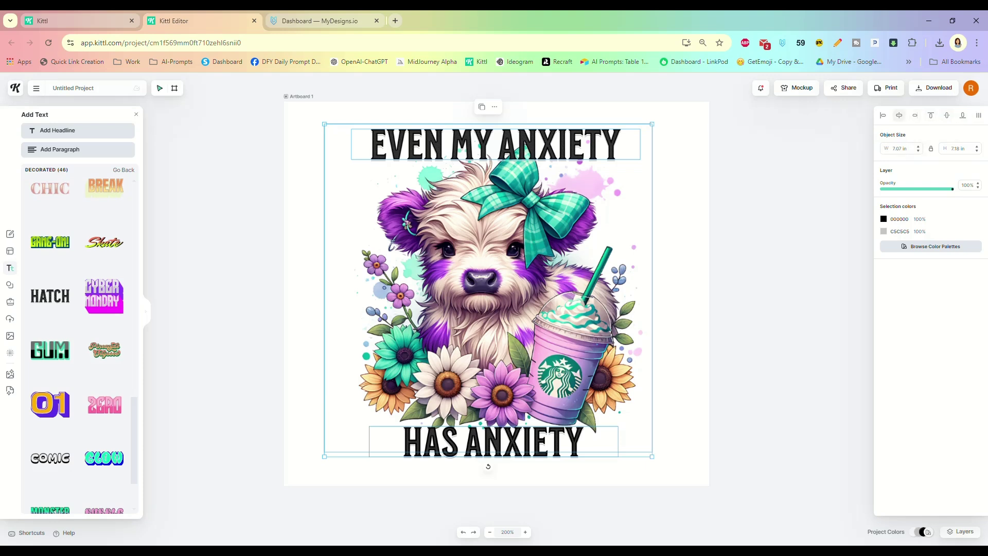
{"action": "left_click", "coordinate": [899, 115]}
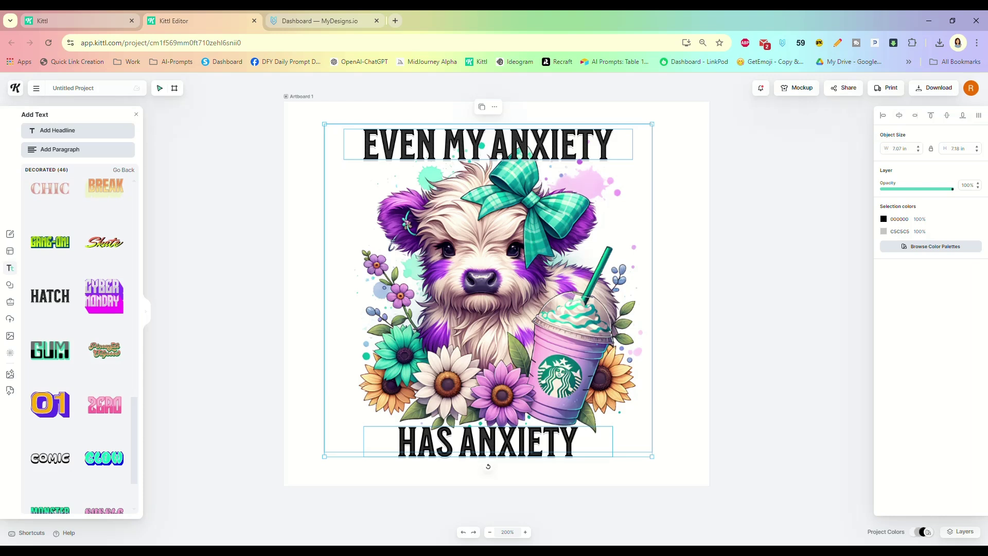
{"action": "left_click_drag", "start_coordinate": [488, 291], "coordinate": [491, 290]}
{"action": "right_click", "coordinate": [577, 206]}
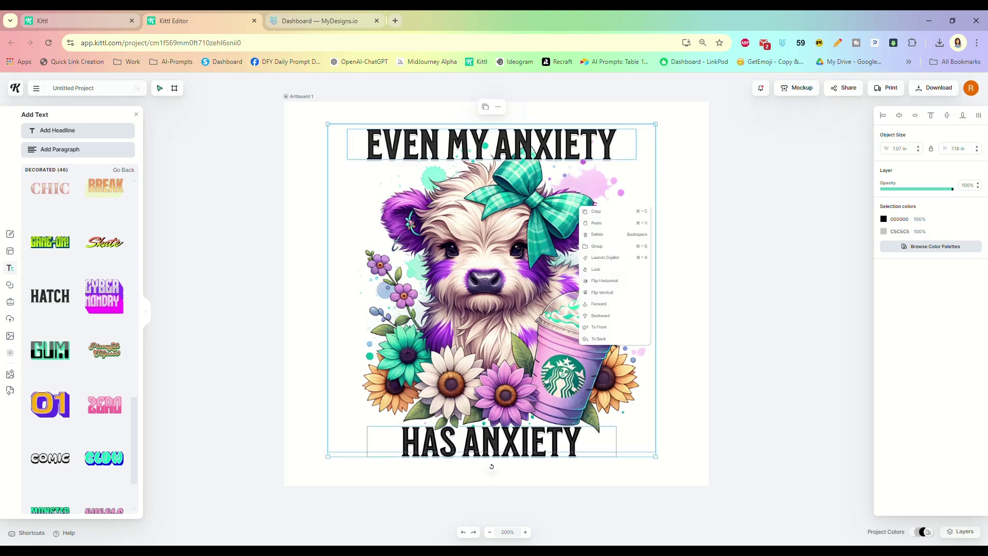
{"action": "left_click", "coordinate": [602, 247]}
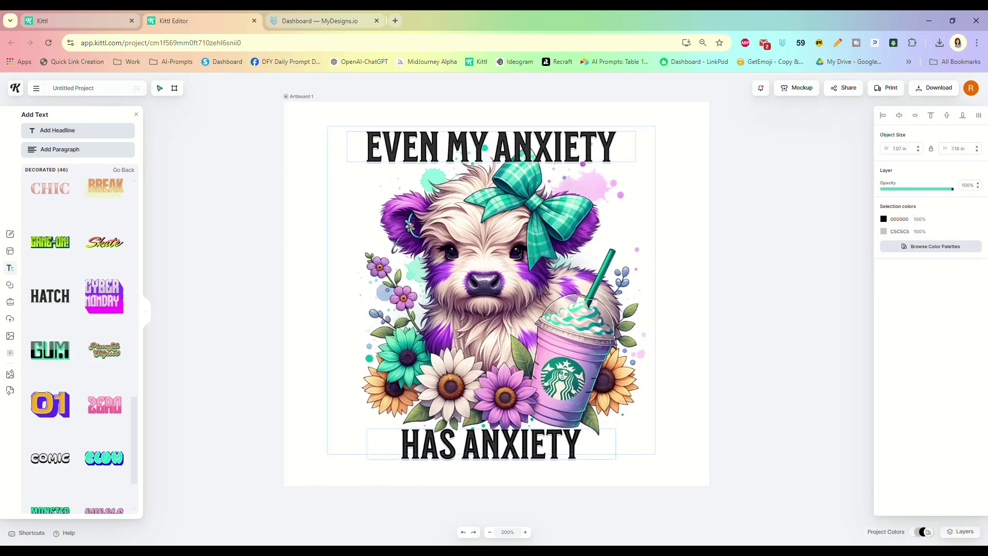
- Scale the whole anxiety design up to about 7.51 in wide and reposition it near the middle of the artboard
{"action": "left_click_drag", "start_coordinate": [493, 291], "coordinate": [486, 279]}
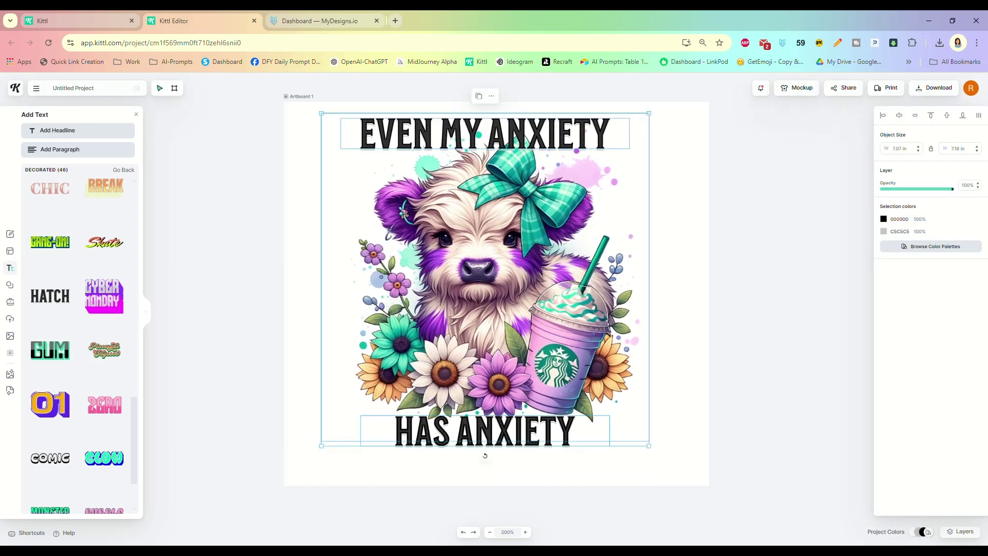
{"action": "left_click_drag", "start_coordinate": [649, 445], "coordinate": [675, 462]}
{"action": "left_click_drag", "start_coordinate": [499, 288], "coordinate": [497, 292]}
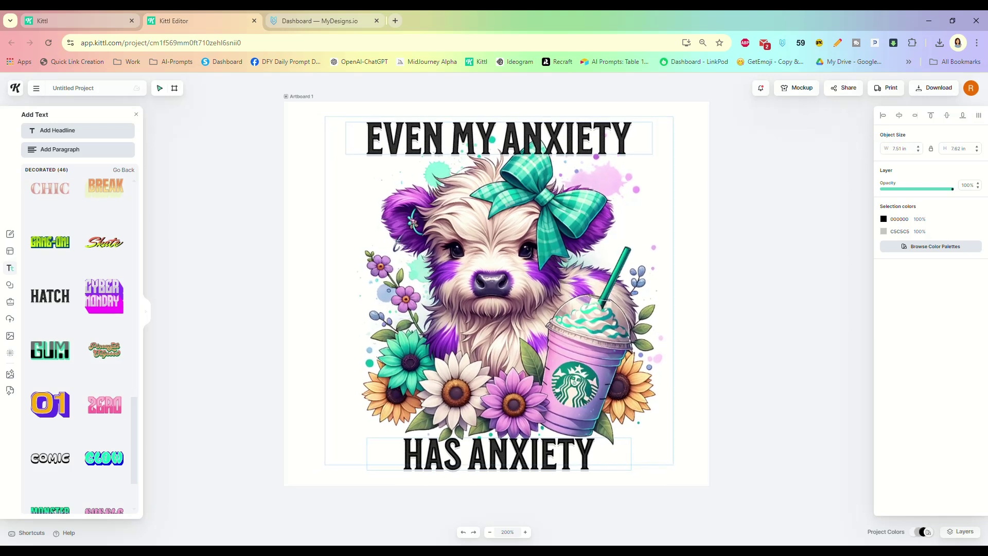
{"action": "key", "text": "Escape"}
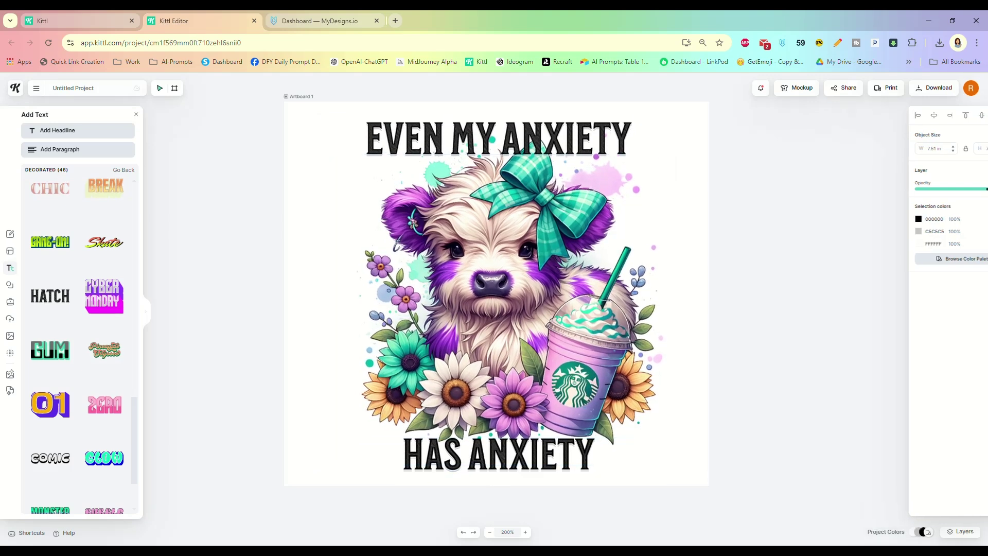
- Download the anxiety design as a PNG named Anxiety, and clear the artboard
{"action": "left_click", "coordinate": [934, 87]}
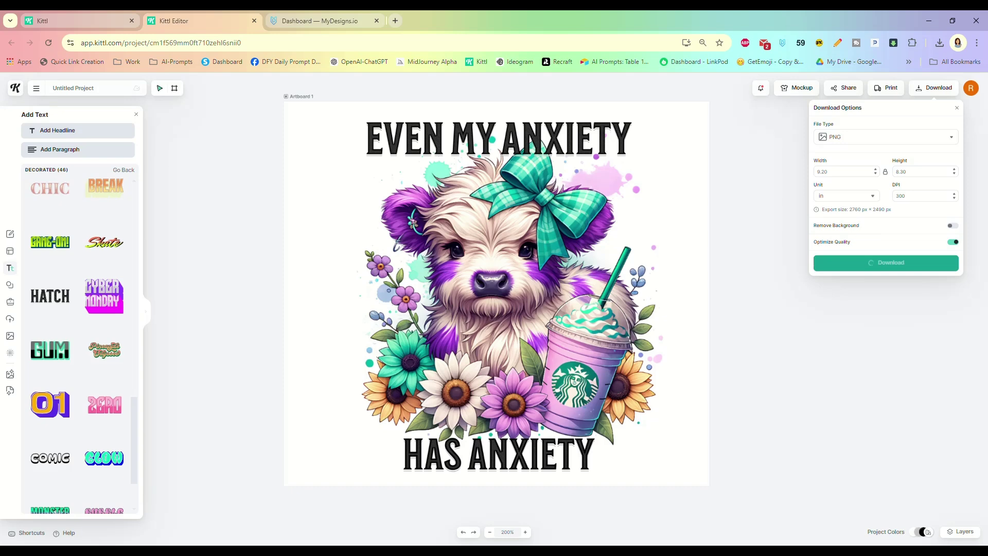
{"action": "type", "text": "Anxiety"}
{"action": "key", "text": "Return"}
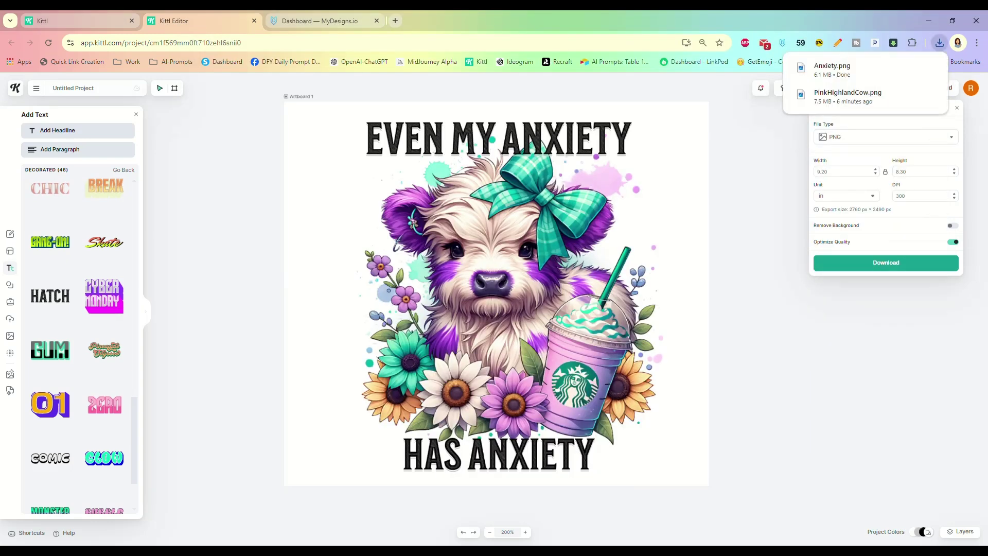
{"action": "key", "text": "ctrl+a"}
{"action": "key", "text": "Delete"}
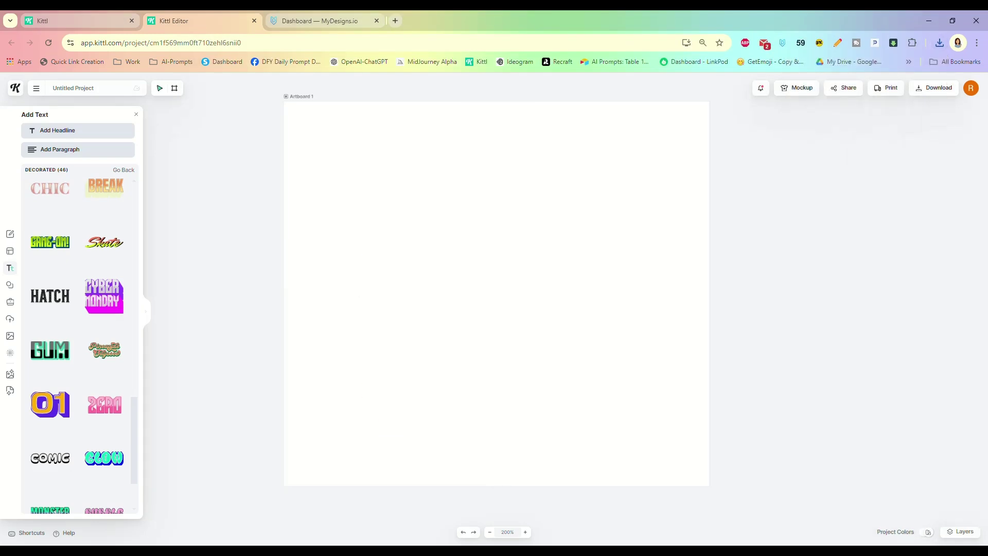
- Switch to EditPad Lite and copy the whole prompt about the bright and bold tribute to nurses
{"action": "key", "text": "alt+Tab"}
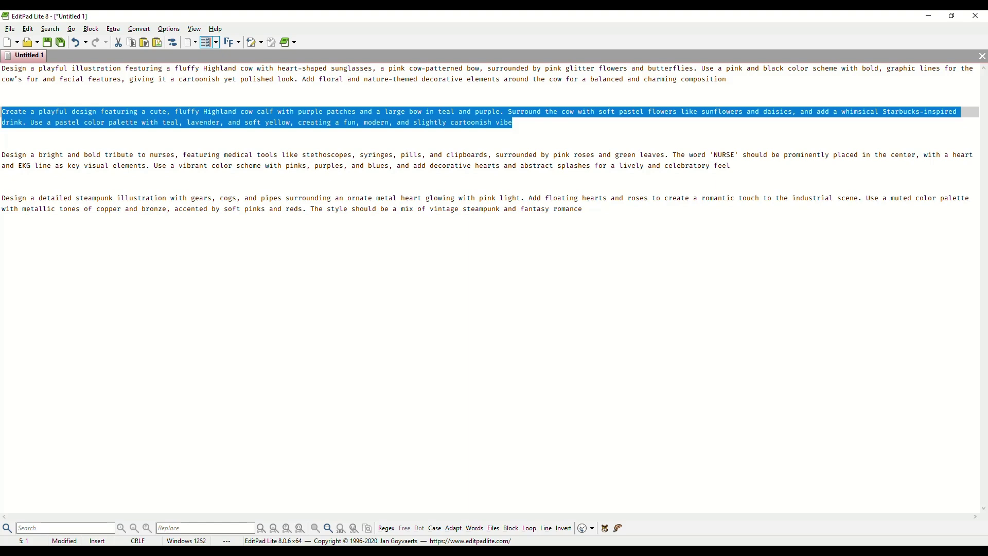
{"action": "key", "text": "Down"}
{"action": "key", "text": "Down"}
{"action": "key", "text": "Down"}
{"action": "key", "text": "Down"}
{"action": "key", "text": "ctrl+shift+Right"}
{"action": "left_click", "coordinate": [10, 155]}
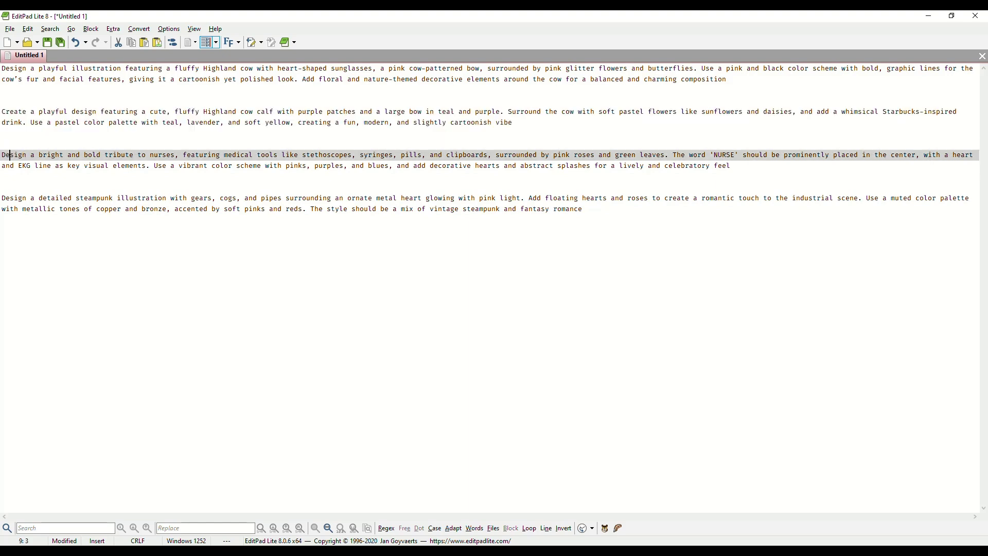
{"action": "left_click_drag", "start_coordinate": [730, 165], "coordinate": [2, 158]}
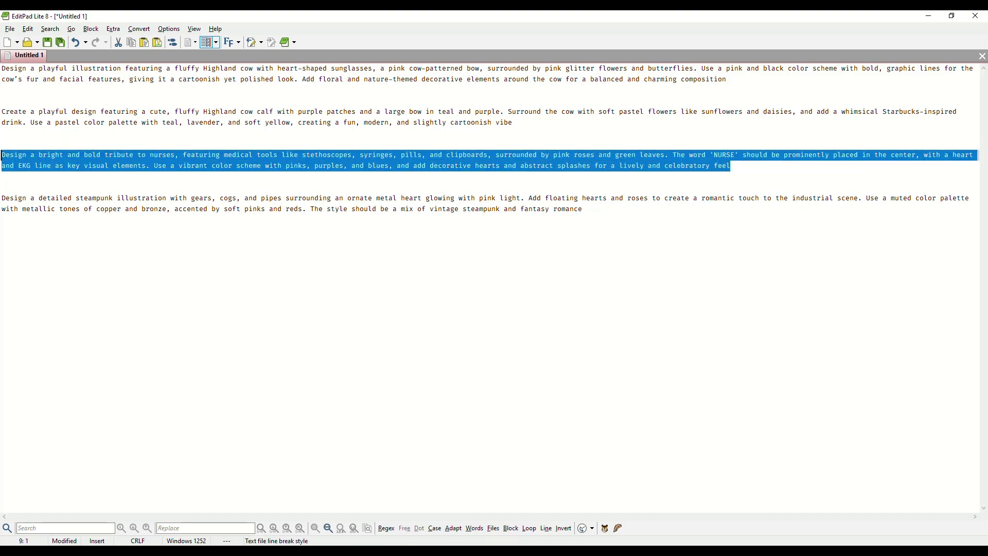
- Back in Kittl, replace the AI image prompt with the nurse tribute text and generate a 1:1 Watercolor image
{"action": "key", "text": "alt+Tab"}
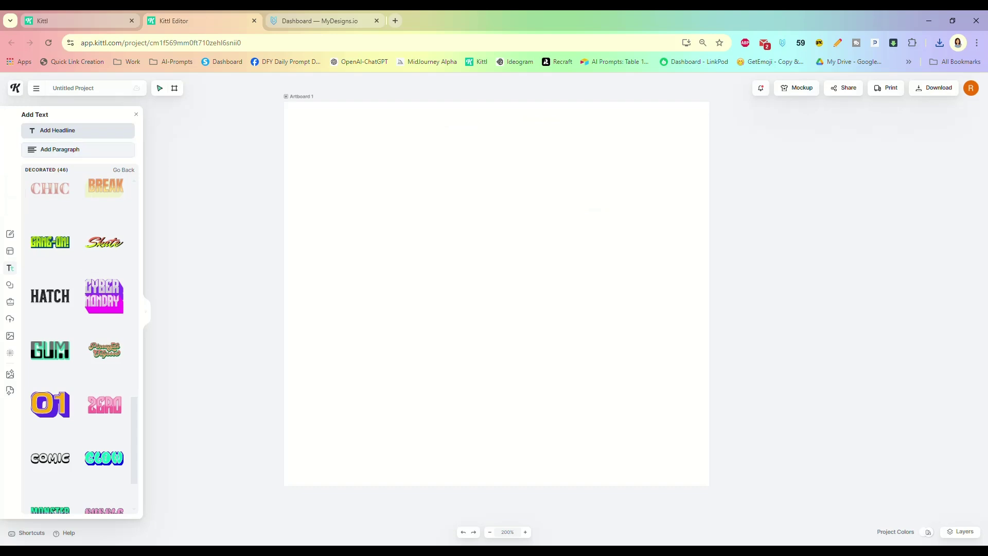
{"action": "left_click", "coordinate": [10, 374]}
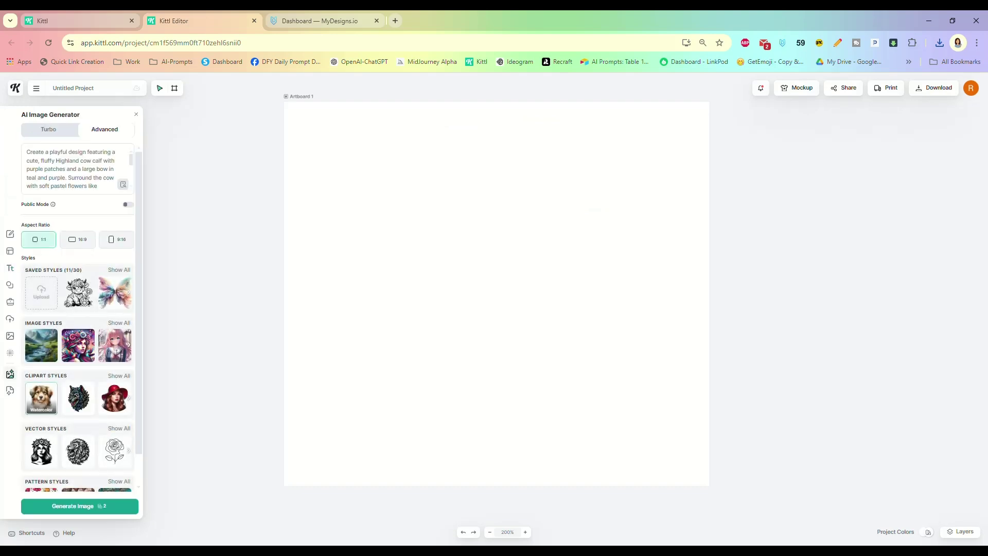
{"action": "right_click", "coordinate": [88, 174]}
{"action": "left_click", "coordinate": [119, 316]}
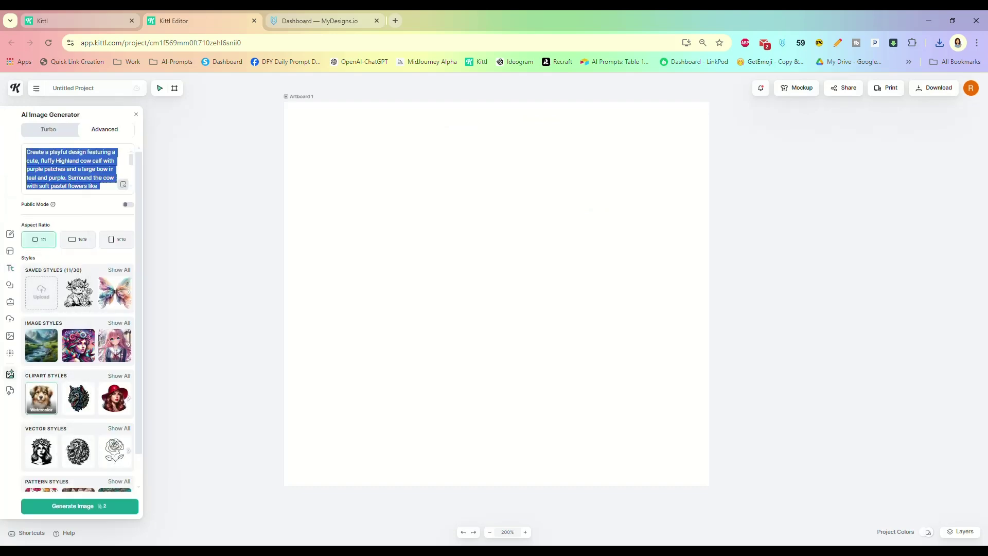
{"action": "key", "text": "ctrl+v"}
{"action": "left_click", "coordinate": [80, 505]}
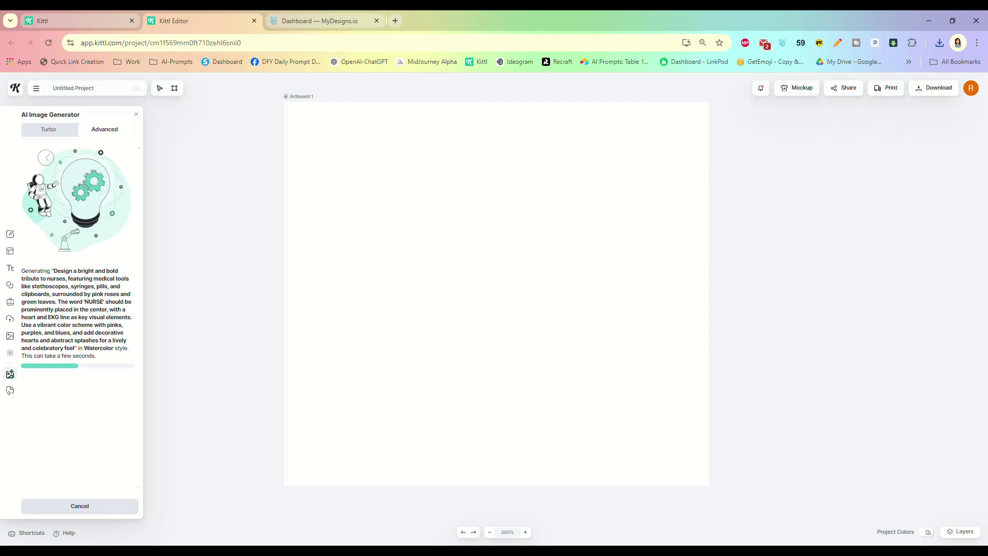
- Upscale the nurse image with the AI Image Upscaler and enlarge it to about 7.87 in square on the artboard
{"action": "left_click_drag", "start_coordinate": [494, 309], "coordinate": [478, 257]}
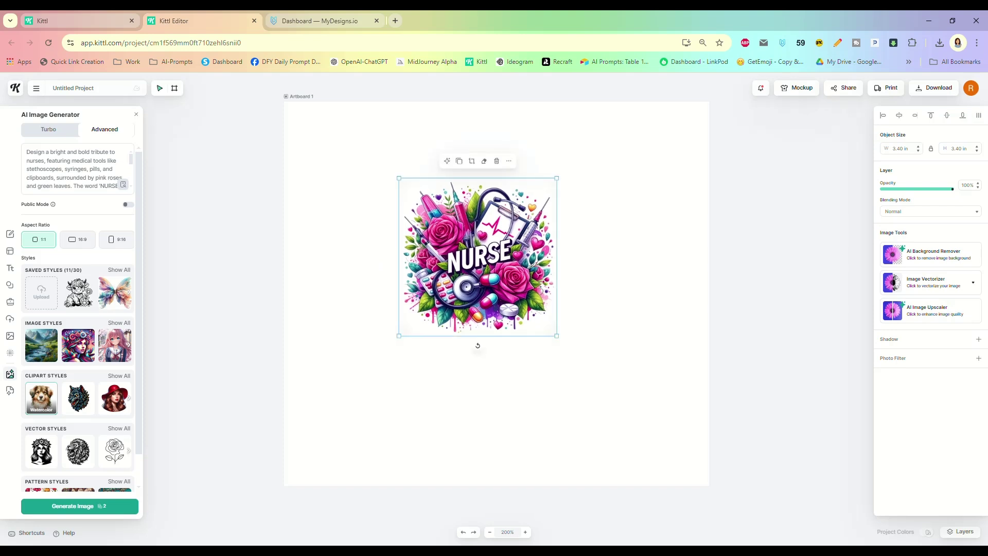
{"action": "left_click", "coordinate": [926, 308]}
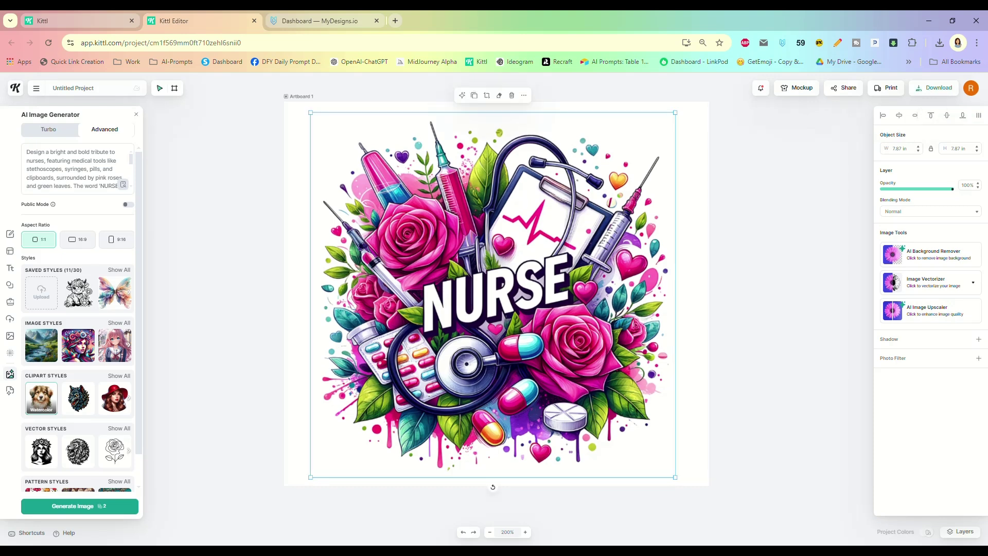
- Download the nurse design as a PNG named Nurse in the Bulk Mockup Design Files folder, and clear the artboard
{"action": "left_click", "coordinate": [933, 88]}
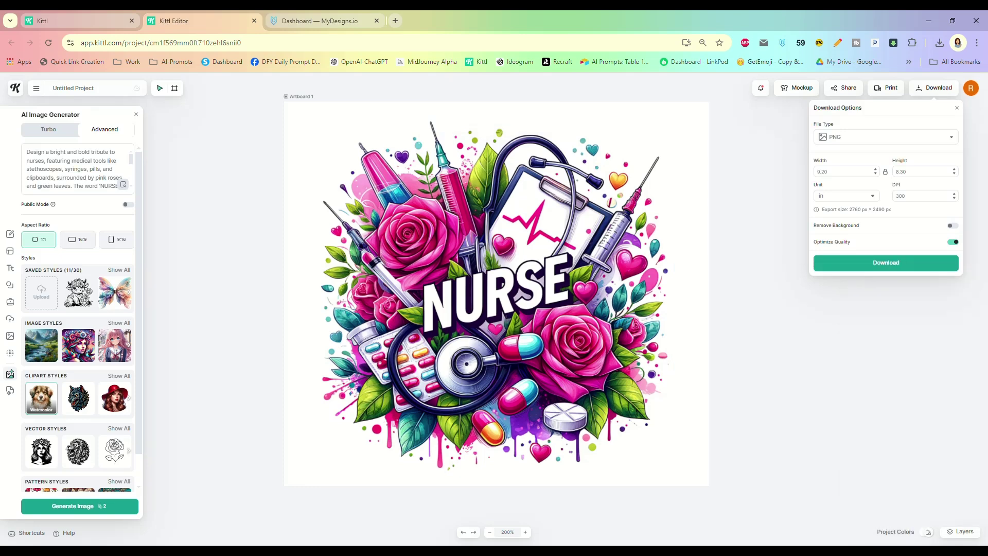
{"action": "type", "text": "Nurse"}
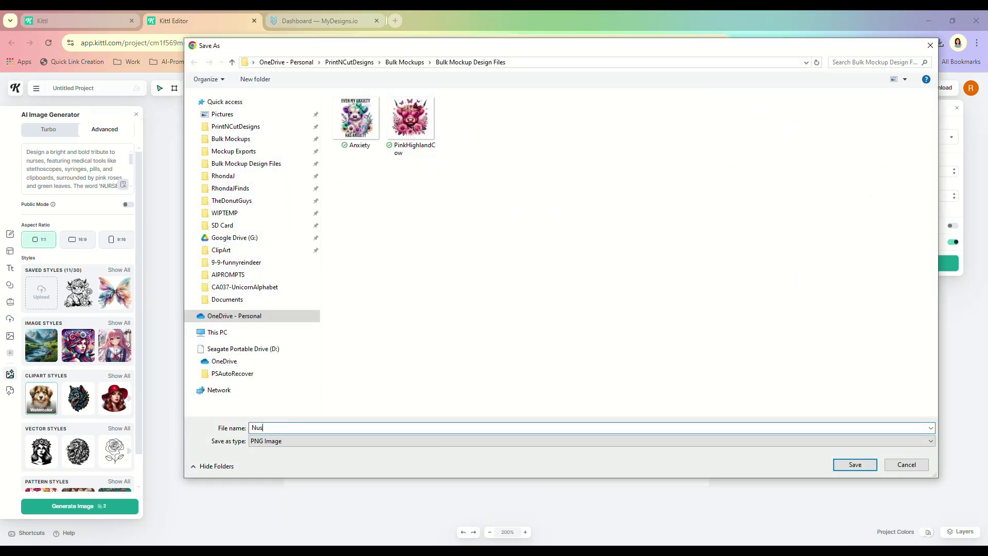
{"action": "key", "text": "Return"}
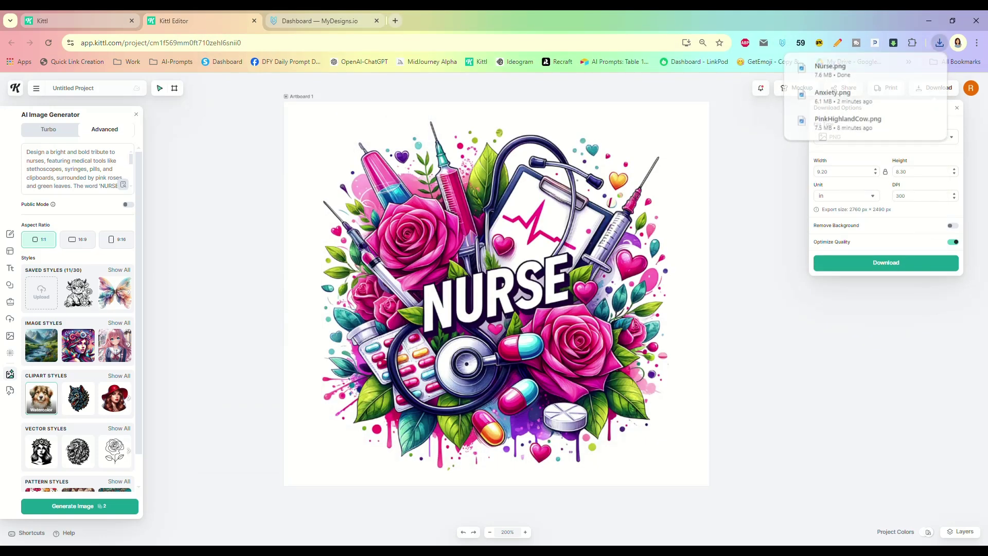
{"action": "key", "text": "Delete"}
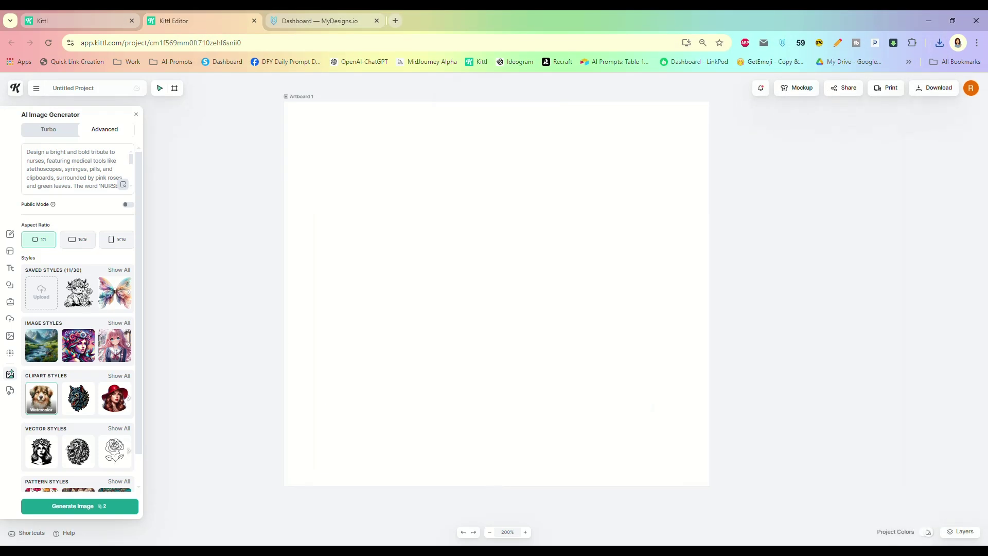
- Switch to EditPad Lite and copy the whole last prompt about the detailed steampunk illustration
{"action": "key", "text": "alt+Tab"}
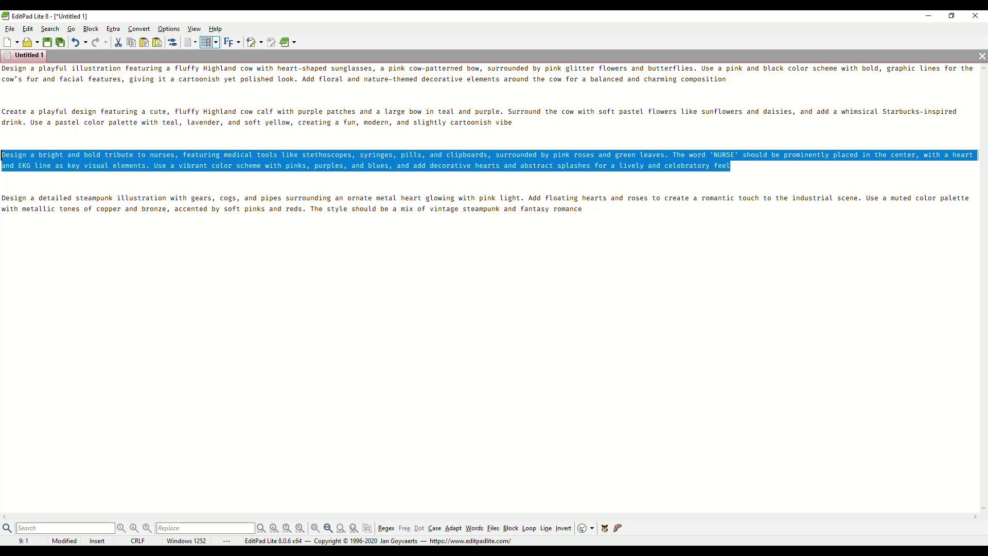
{"action": "key", "text": "ctrl+End"}
{"action": "key", "text": "ctrl+shift+Left"}
{"action": "key", "text": "ctrl+shift+Left"}
{"action": "key", "text": "ctrl+shift+Left"}
{"action": "key", "text": "ctrl+shift+Left"}
{"action": "key", "text": "ctrl+shift+Left"}
{"action": "key", "text": "ctrl+shift+Left"}
{"action": "key", "text": "ctrl+shift+Left"}
{"action": "key", "text": "ctrl+shift+Left"}
{"action": "key", "text": "ctrl+shift+Left"}
{"action": "key", "text": "ctrl+shift+Left"}
{"action": "key", "text": "ctrl+shift+Left"}
{"action": "key", "text": "ctrl+shift+Left"}
{"action": "key", "text": "ctrl+shift+Left"}
{"action": "key", "text": "ctrl+shift+Left"}
{"action": "key", "text": "ctrl+shift+Left"}
{"action": "key", "text": "ctrl+shift+Left"}
{"action": "key", "text": "ctrl+shift+Left"}
{"action": "key", "text": "ctrl+shift+Left"}
{"action": "key", "text": "ctrl+shift+Left"}
{"action": "key", "text": "ctrl+shift+Left"}
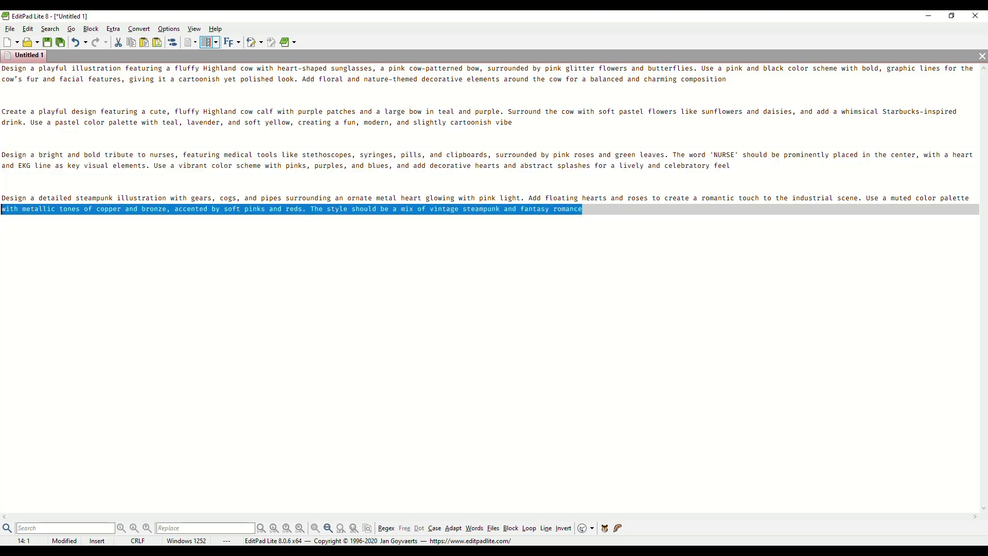
{"action": "key", "text": "shift+Up"}
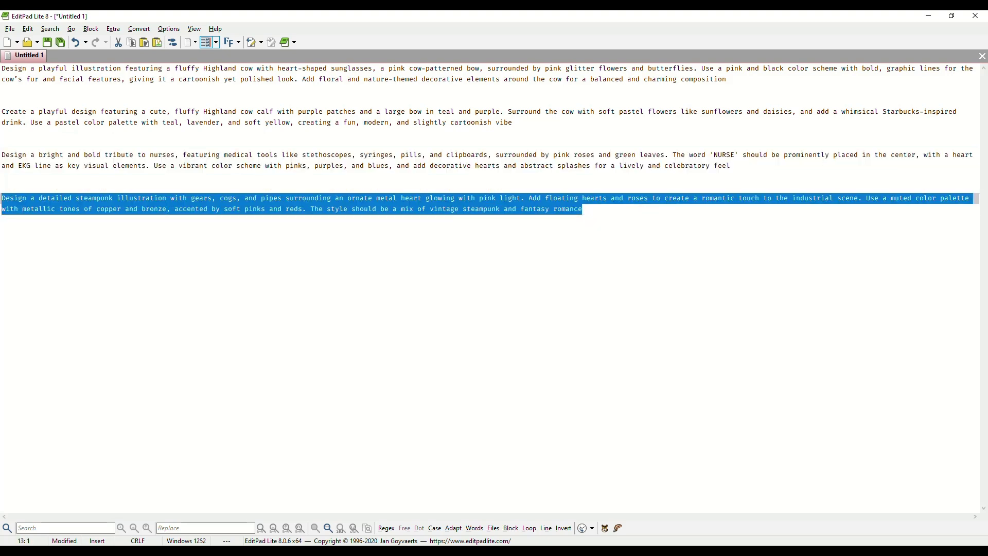
- Back in Kittl, generate a 1:1 Oil Painting image from the steampunk prompt, and upscale and enlarge it to fill the artboard
{"action": "key", "text": "alt+Tab"}
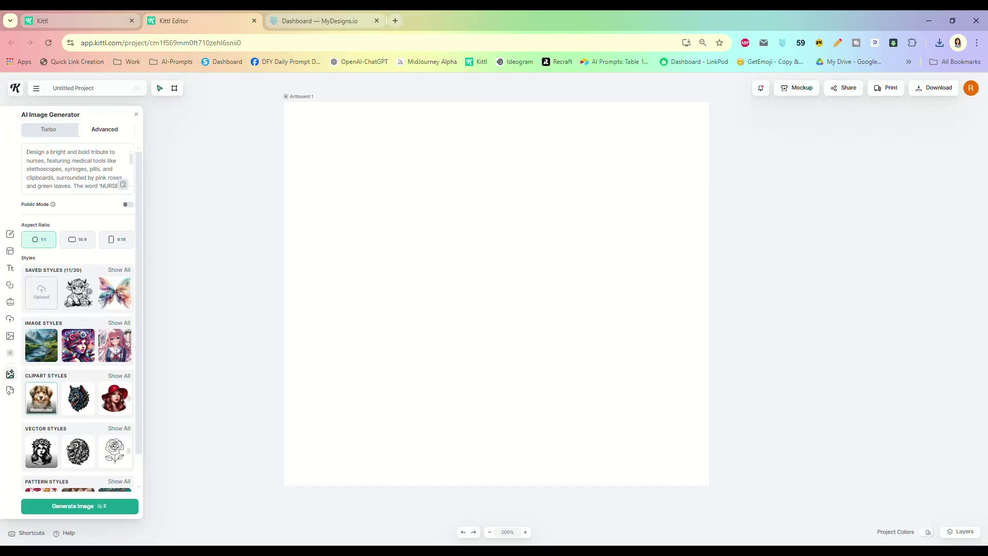
{"action": "right_click", "coordinate": [108, 169]}
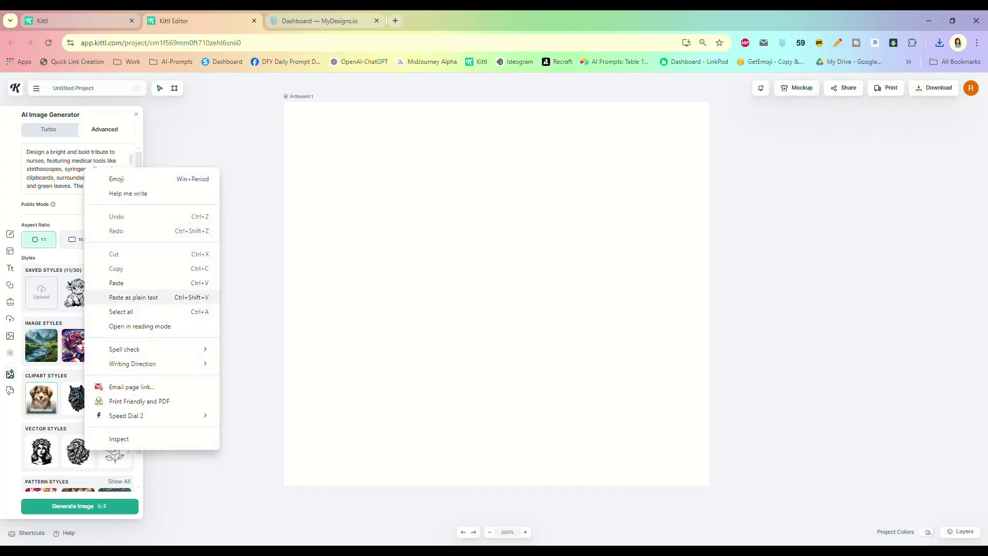
{"action": "left_click", "coordinate": [115, 310]}
{"action": "key", "text": "ctrl+v"}
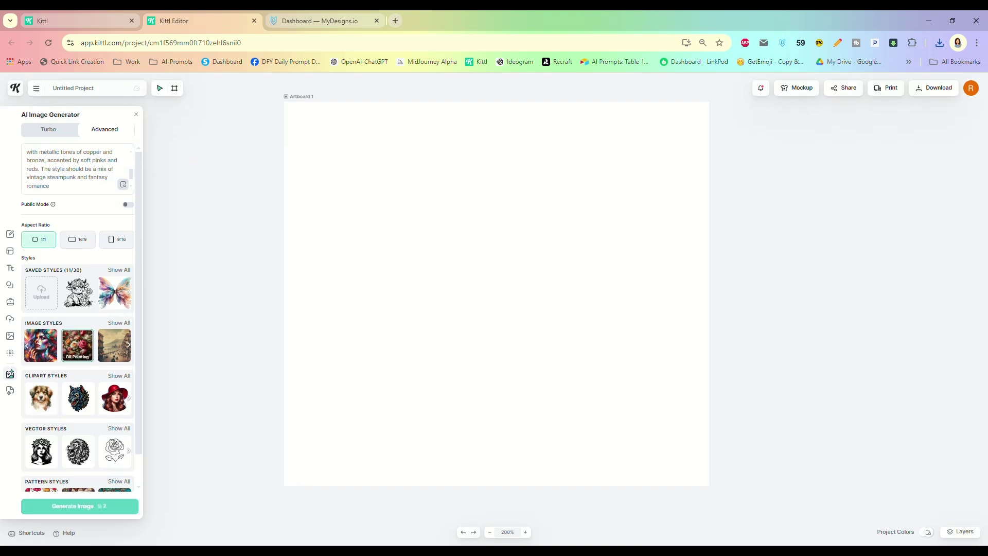
{"action": "left_click", "coordinate": [79, 506]}
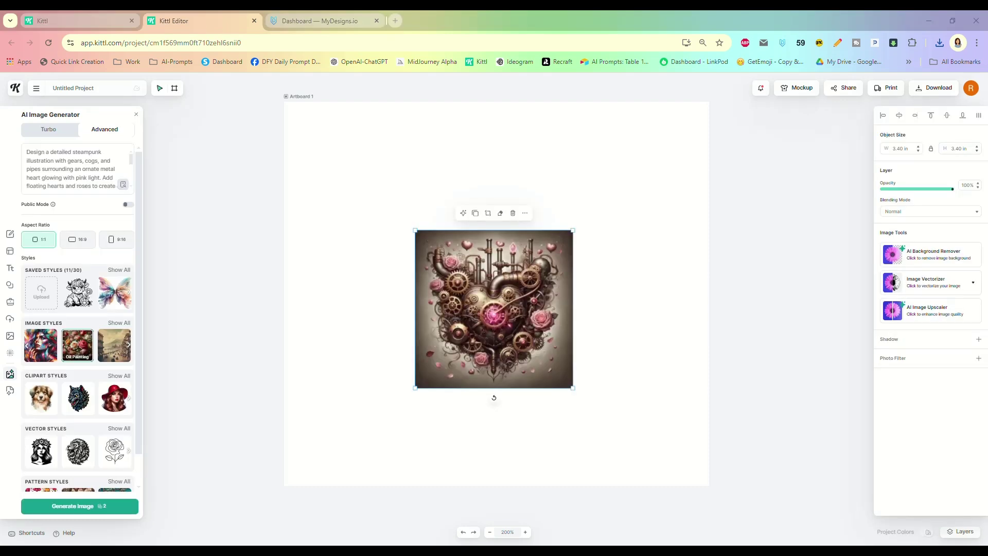
{"action": "left_click", "coordinate": [934, 310]}
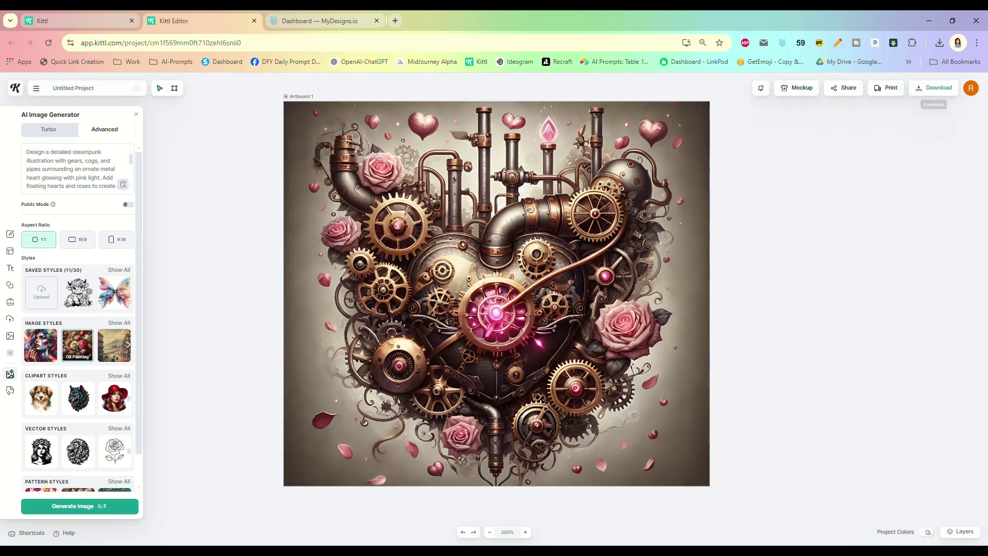
- Download the steampunk design as a PNG named SteampunkHeart in the Bulk Mockup Design Files folder
{"action": "left_click", "coordinate": [933, 87]}
{"action": "left_click", "coordinate": [886, 262]}
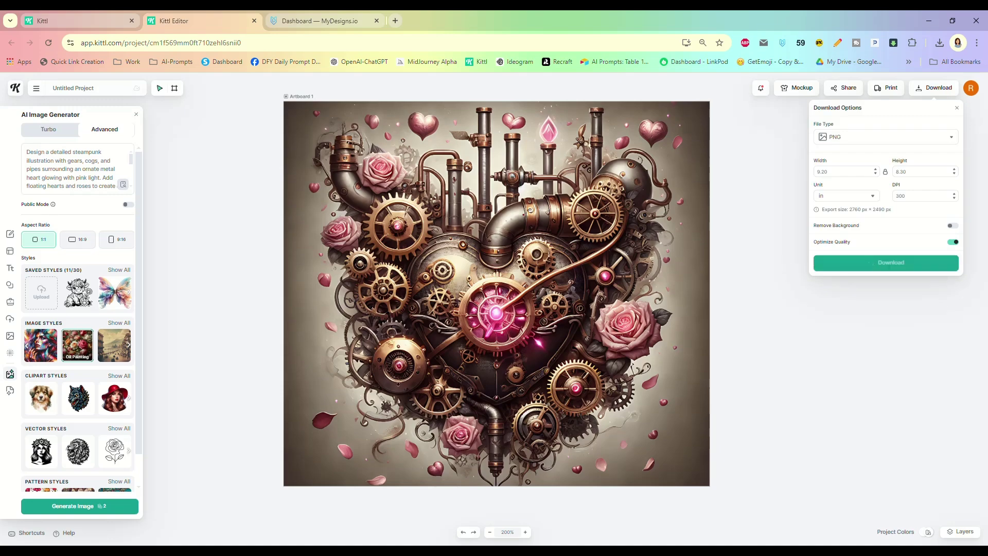
{"action": "type", "text": "Steampunk"}
{"action": "type", "text": "Heart"}
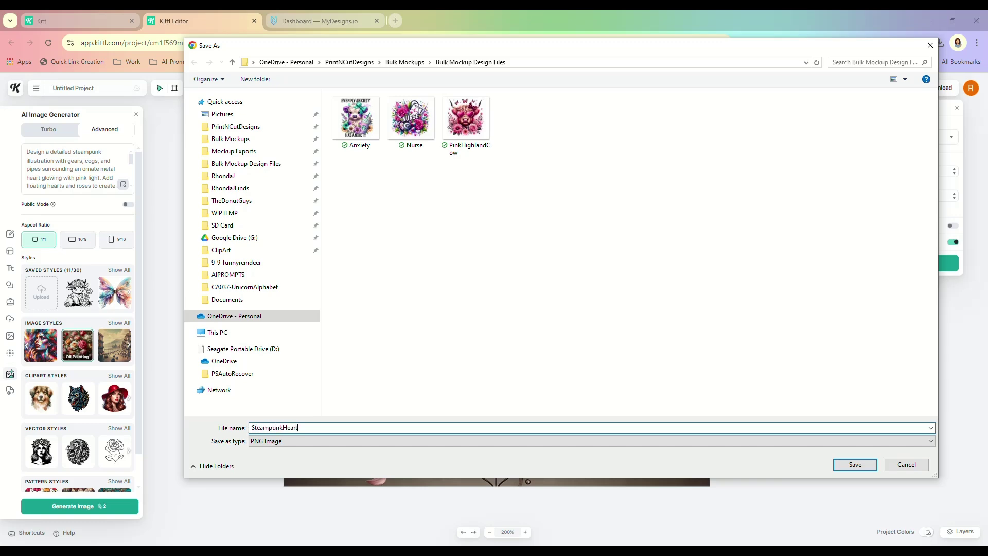
{"action": "key", "text": "Return"}
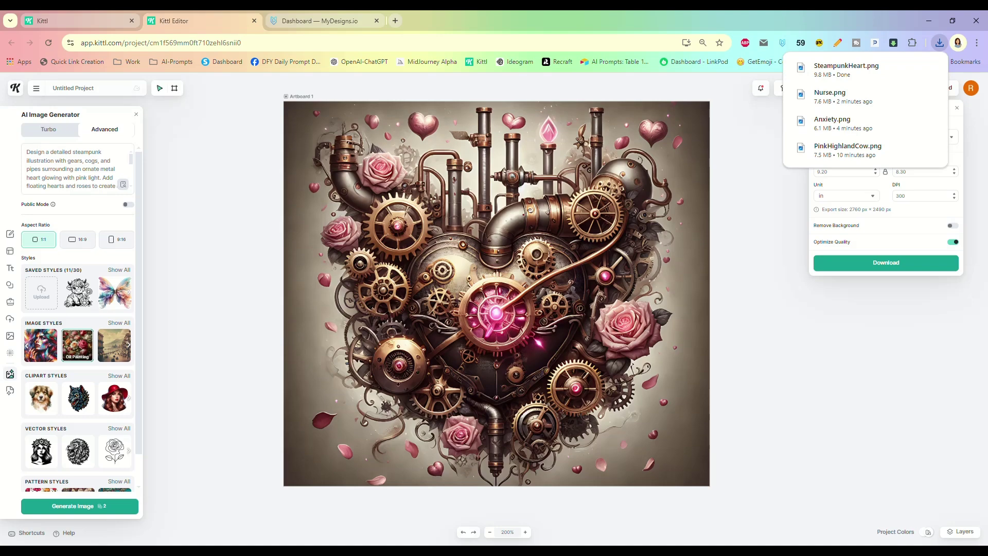
- Switch to Photoshop and close the Bulk Mockup plugin window to free the blank artboard
{"action": "key", "text": "alt+Tab"}
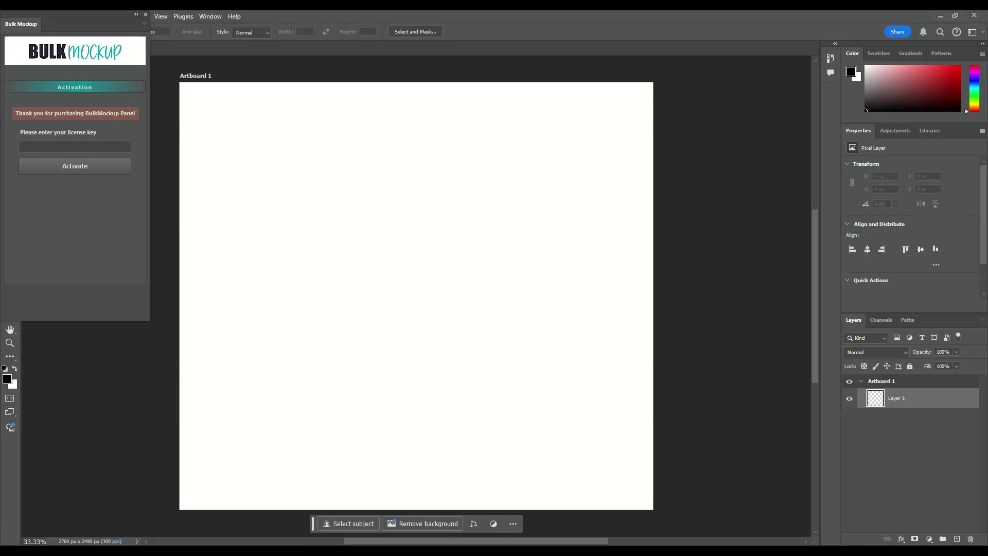
{"action": "key", "text": "alt+y"}
{"action": "key", "text": "Escape"}
{"action": "key", "text": "Escape"}
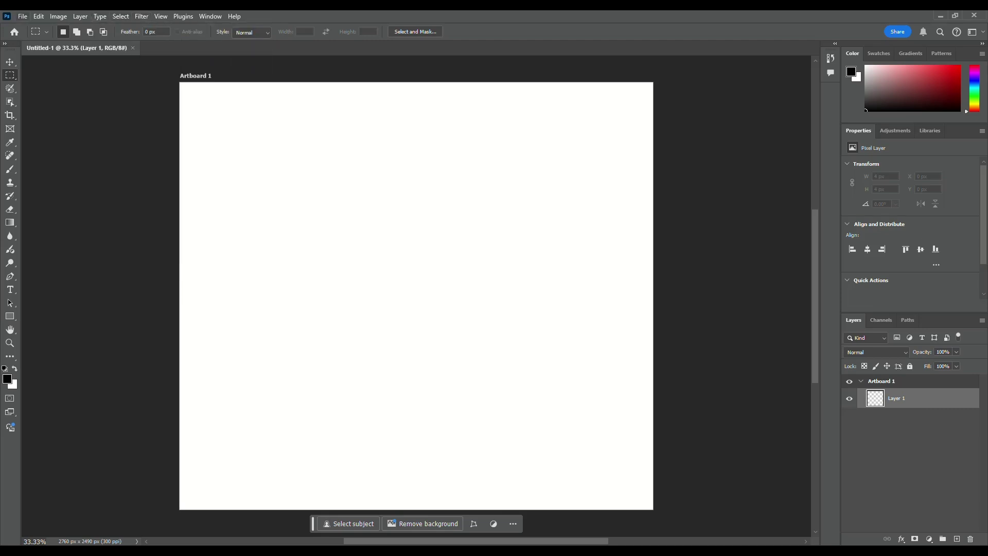
- Place SteampunkHeart from the Bulk Mockup Design Files folder as an embedded image filling the artboard
{"action": "left_click", "coordinate": [22, 16]}
{"action": "left_click", "coordinate": [49, 229]}
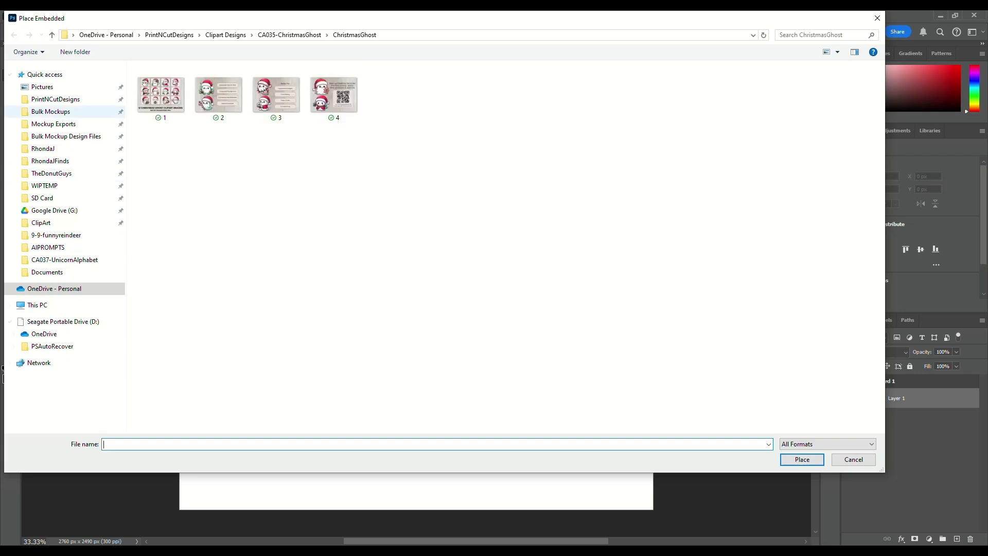
{"action": "left_click", "coordinate": [53, 123]}
{"action": "key", "text": "alt+Up"}
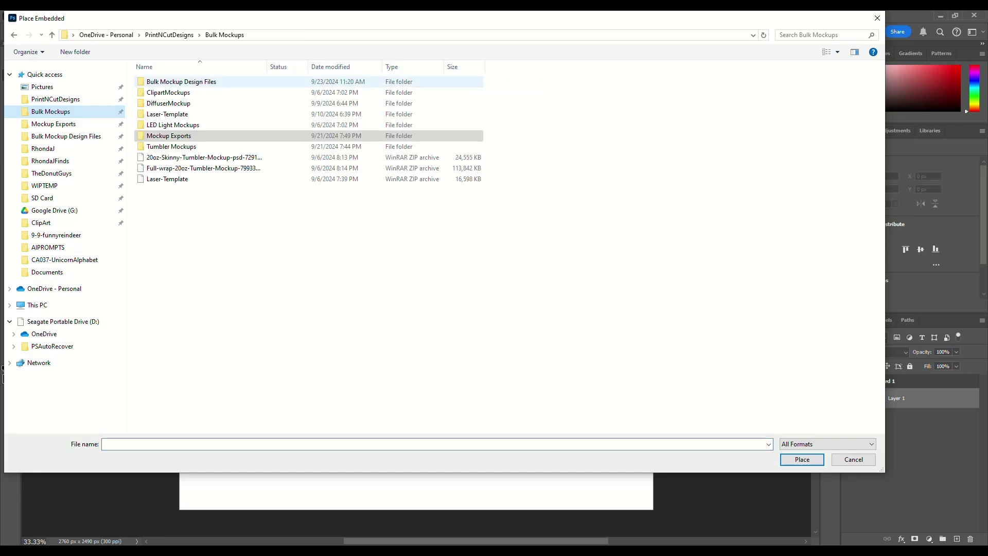
{"action": "double_click", "coordinate": [181, 82]}
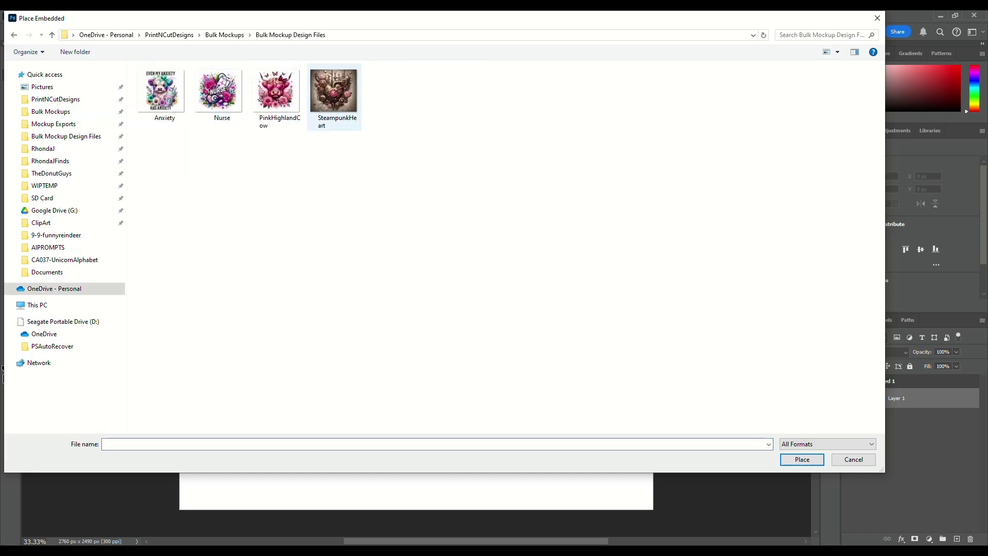
{"action": "left_click", "coordinate": [333, 93]}
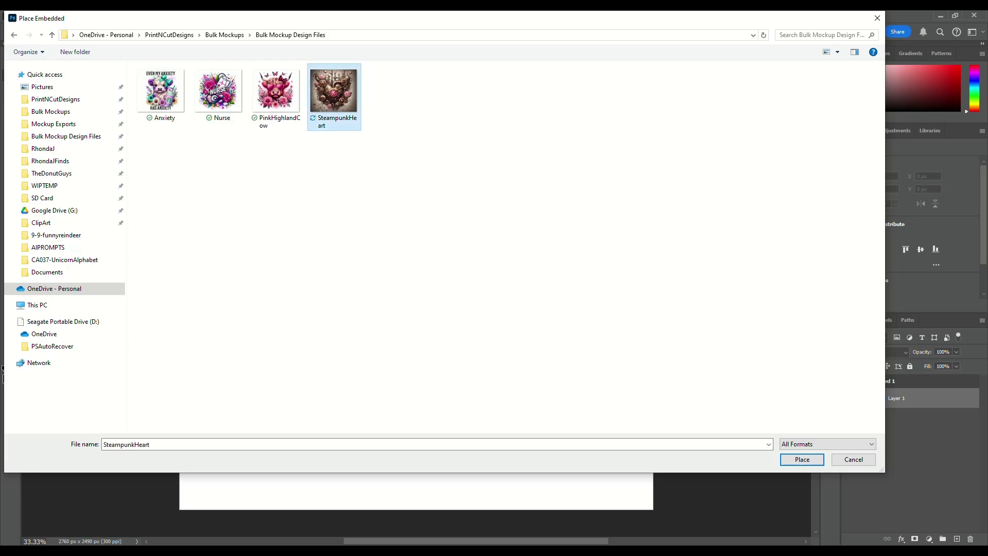
{"action": "key", "text": "Return"}
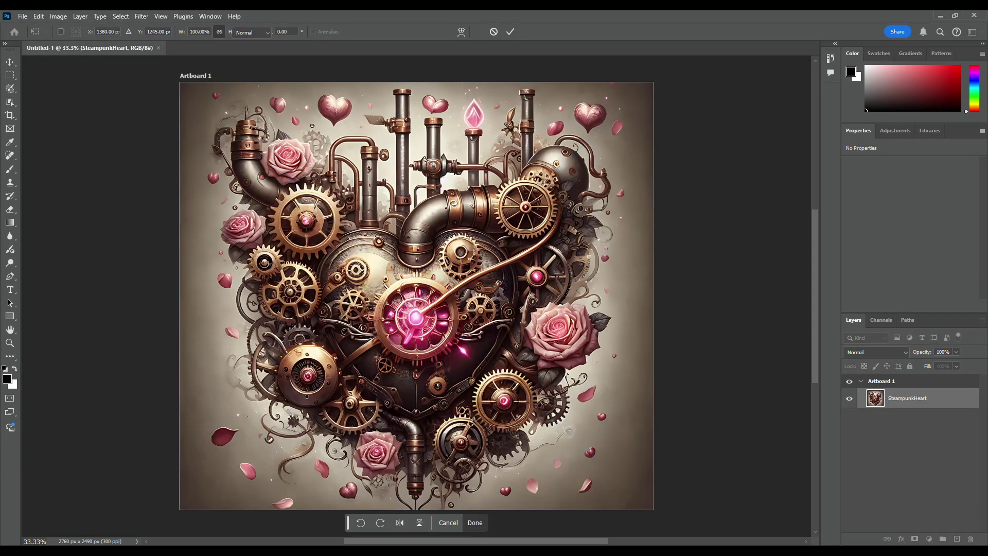
{"action": "key", "text": "Return"}
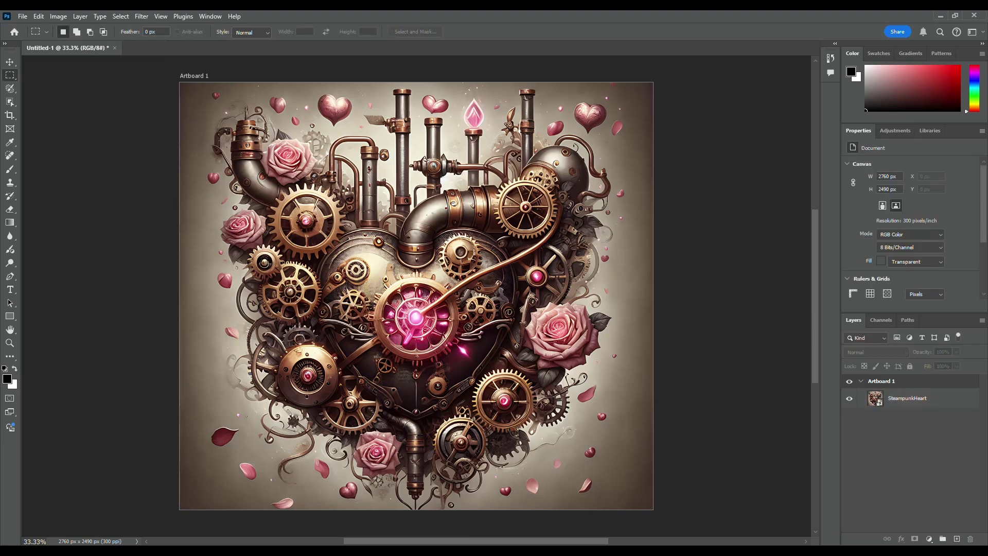
- Shift the SteampunkHeart layer half its width left to X -1380 px, and fill the empty right half with a copy
{"action": "key", "text": "v"}
{"action": "left_click_drag", "start_coordinate": [609, 385], "coordinate": [373, 385]}
{"action": "key", "text": "ctrl"}
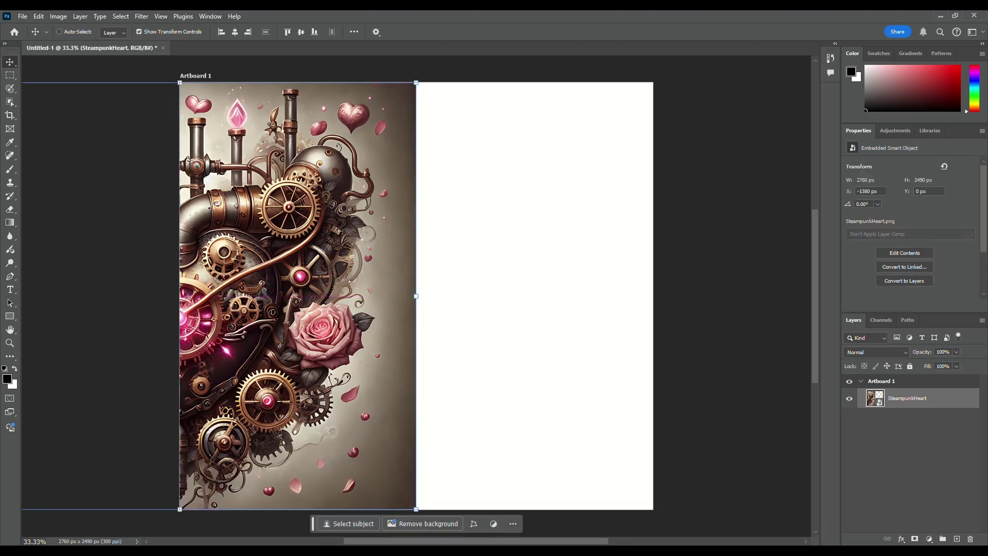
{"action": "key", "text": "ctrl+v"}
{"action": "left_click_drag", "start_coordinate": [228, 308], "coordinate": [464, 309]}
{"action": "key", "text": "Escape"}
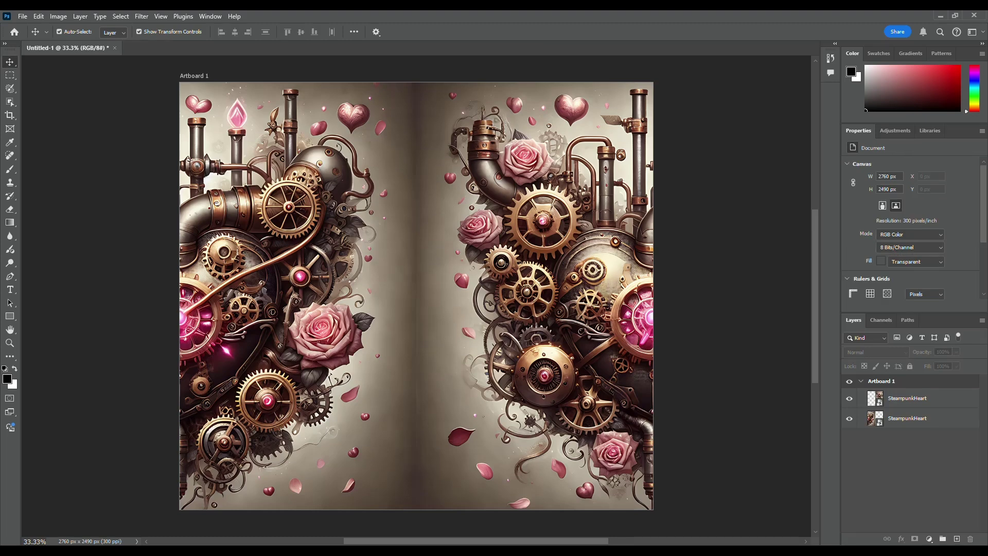
- Select a narrow full-height strip over the central seam and run Generative Fill on it without a prompt, accepting the AI guidelines
{"action": "left_click", "coordinate": [10, 75]}
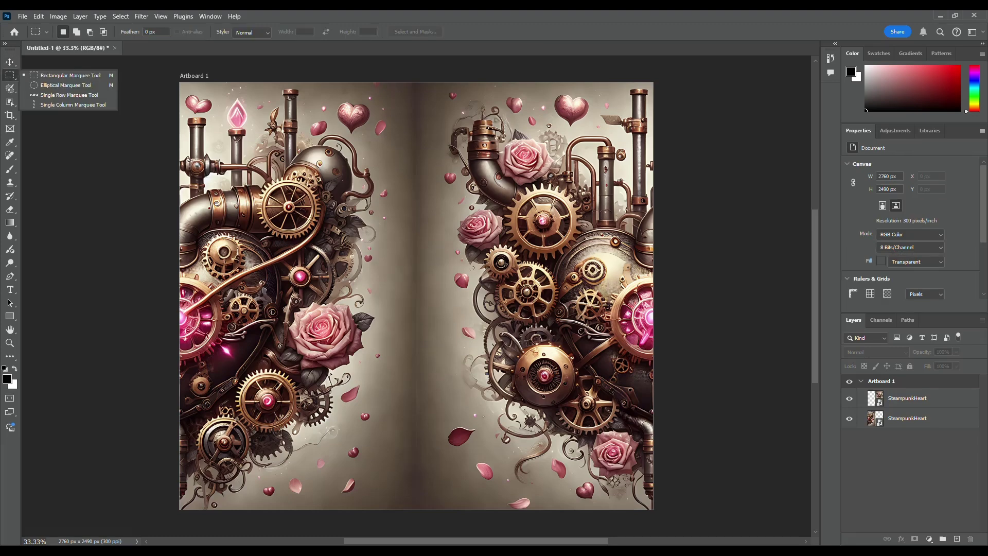
{"action": "left_click_drag", "start_coordinate": [394, 82], "coordinate": [437, 509]}
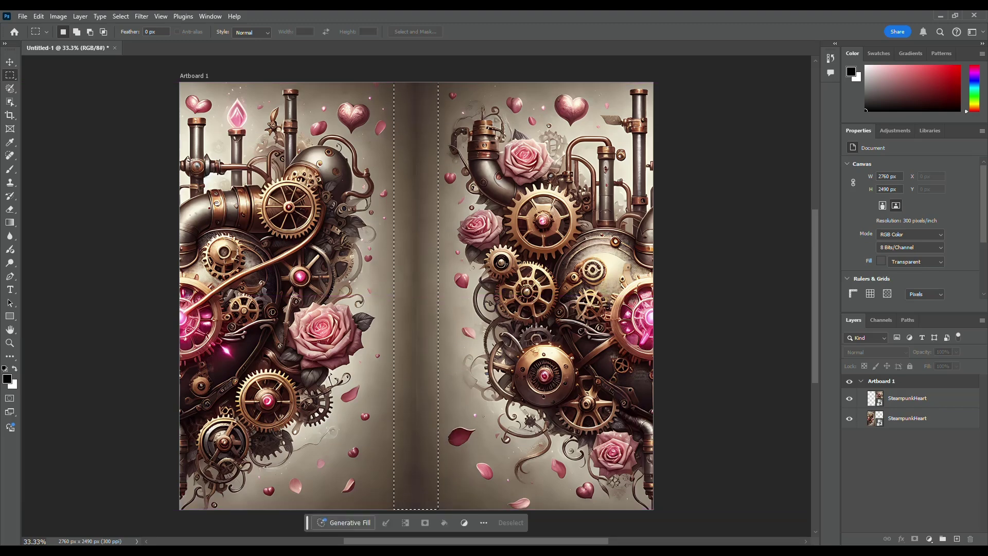
{"action": "left_click", "coordinate": [343, 522]}
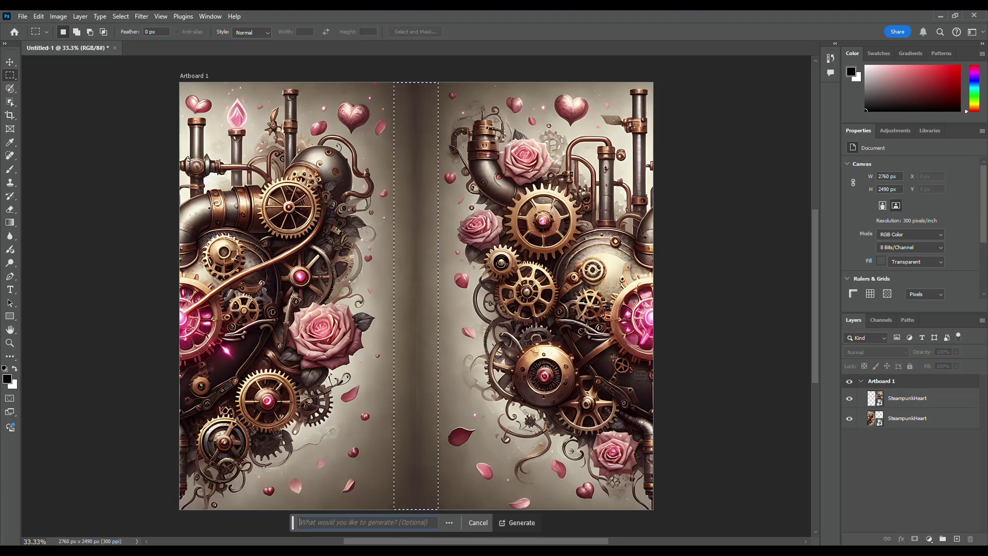
{"action": "key", "text": "Return"}
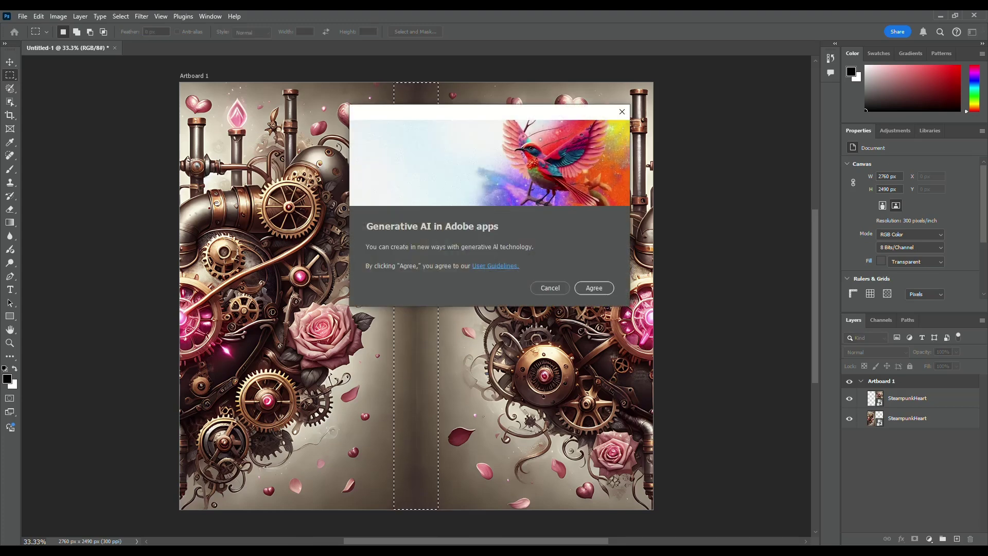
{"action": "key", "text": "Return"}
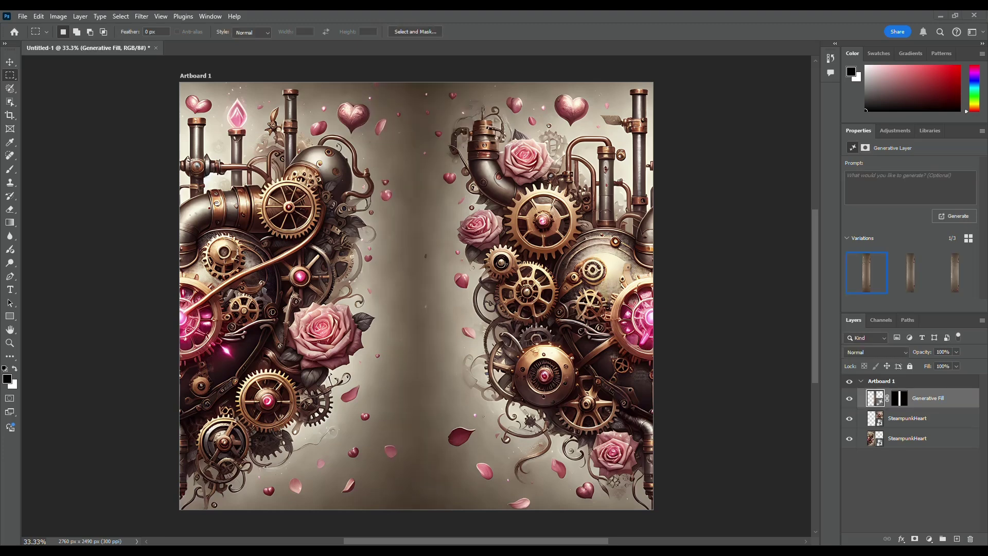
- Compare the Generative Fill variations for the seam and keep the third one
{"action": "left_click", "coordinate": [909, 273]}
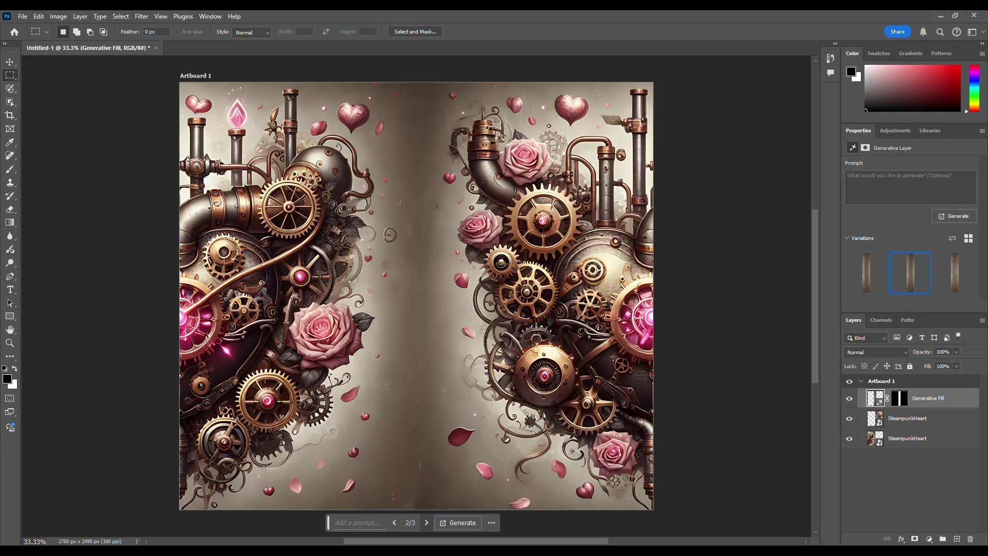
{"action": "left_click", "coordinate": [426, 522]}
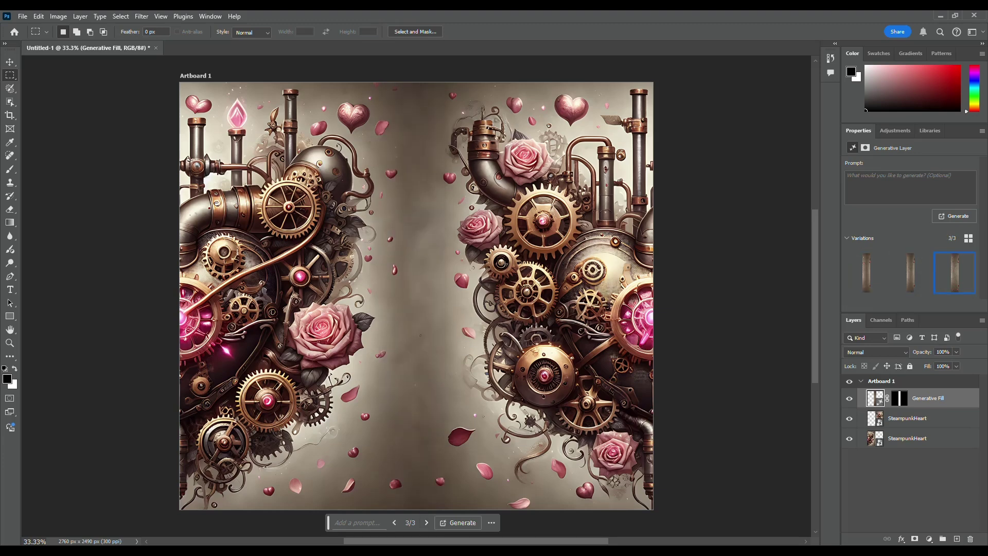
{"action": "left_click", "coordinate": [394, 522]}
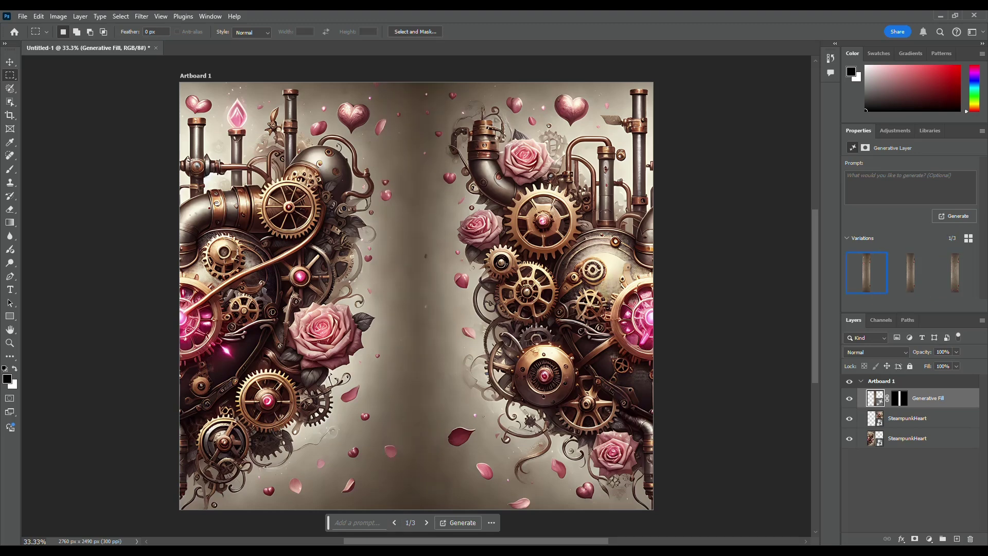
{"action": "left_click", "coordinate": [426, 522]}
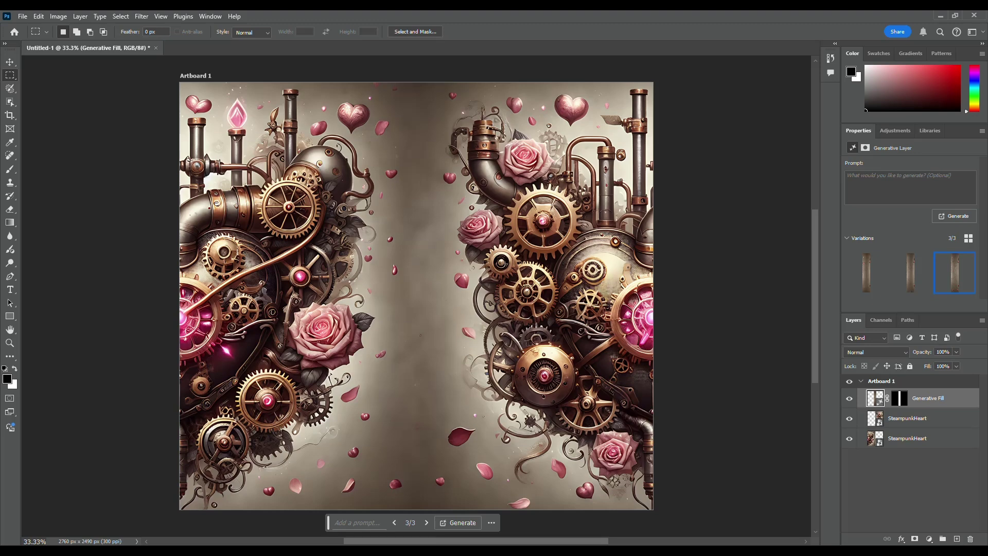
- Merge the Generative Fill layer and both SteampunkHeart layers into one layer
{"action": "left_click", "coordinate": [907, 438], "text": "shift"}
{"action": "right_click", "coordinate": [908, 438]}
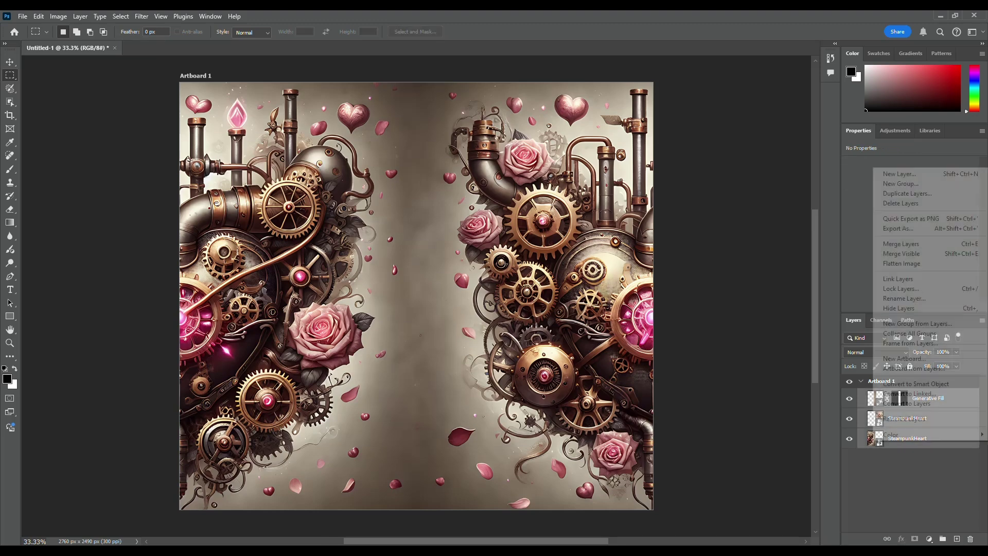
{"action": "left_click", "coordinate": [901, 243]}
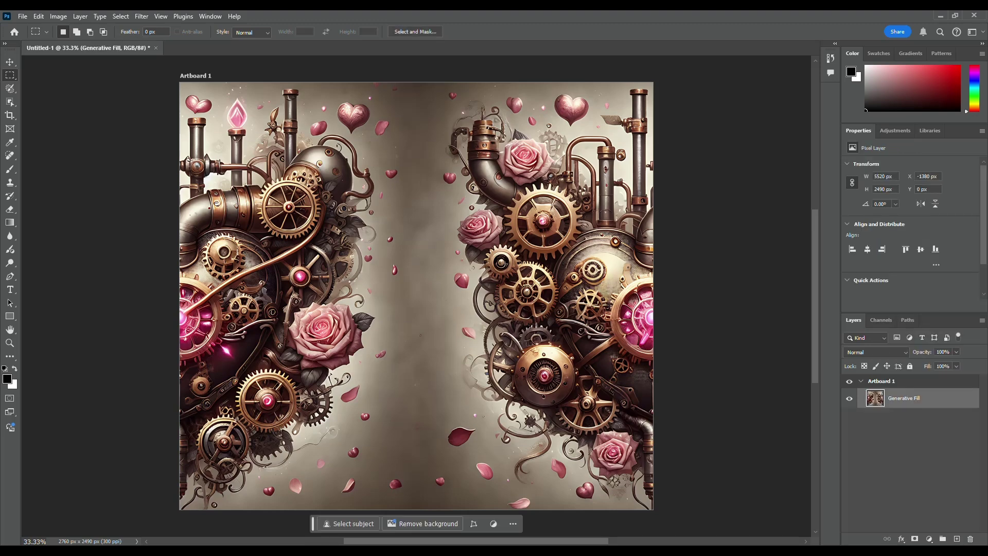
- Copy the artboard-sized area of the merged design to a new layer and delete the oversized Generative Fill layer
{"action": "key", "text": "ctrl+shift+alt+e"}
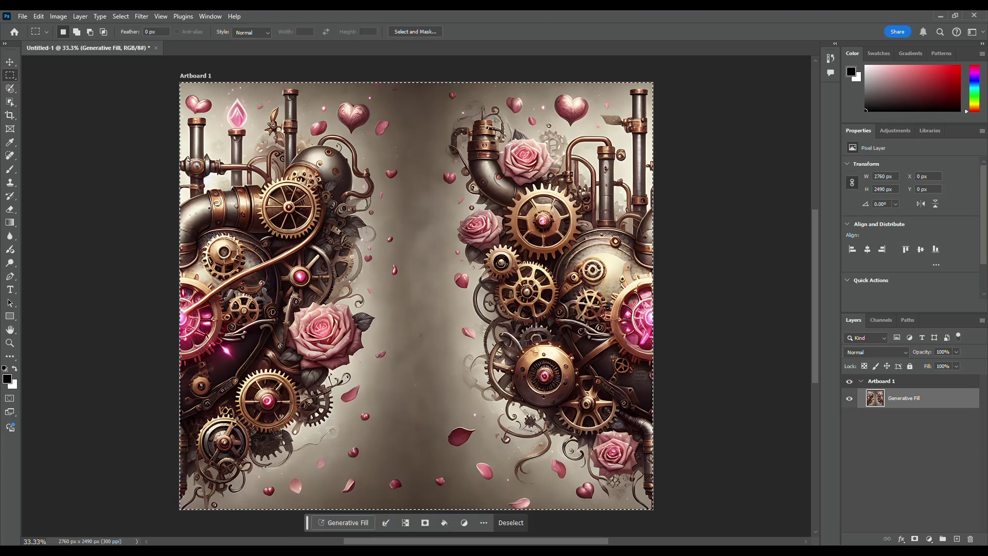
{"action": "left_click", "coordinate": [904, 418]}
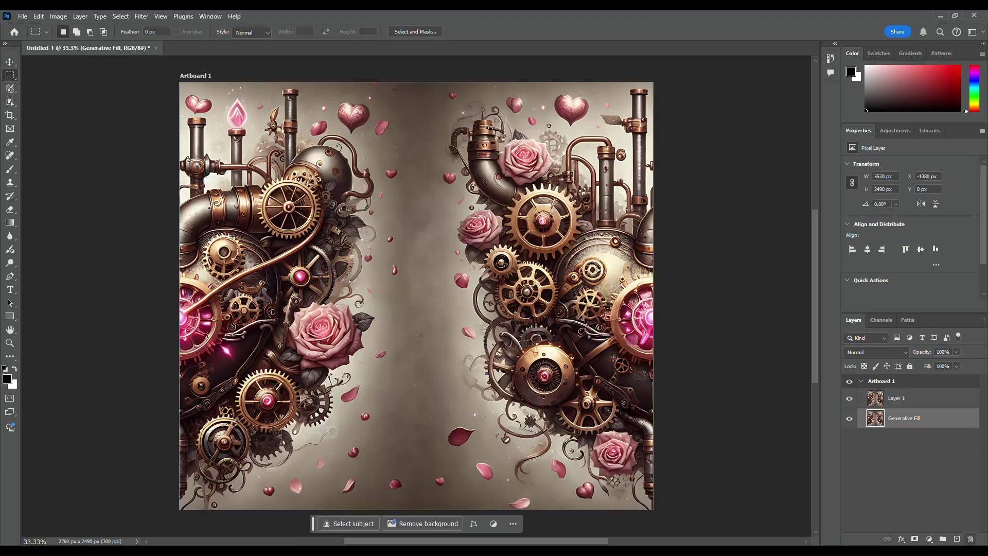
{"action": "left_click", "coordinate": [970, 538]}
{"action": "key", "text": "Return"}
- Shift the cropped design layer to X -1380 px and place a copy at X 1380 px to reassemble the heart
{"action": "key", "text": "v"}
{"action": "left_click_drag", "start_coordinate": [497, 334], "coordinate": [261, 334]}
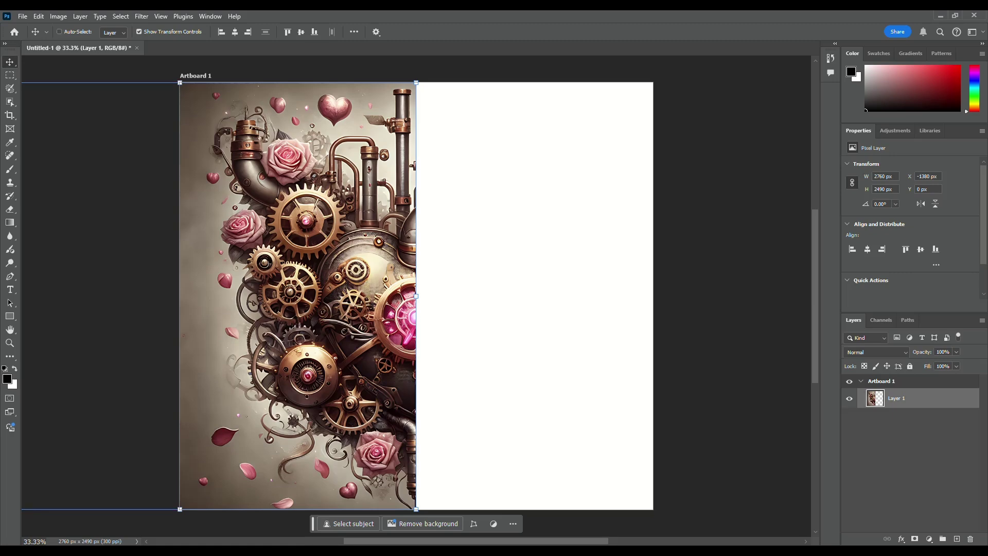
{"action": "key", "text": "ctrl+v"}
{"action": "left_click_drag", "start_coordinate": [241, 317], "coordinate": [478, 317]}
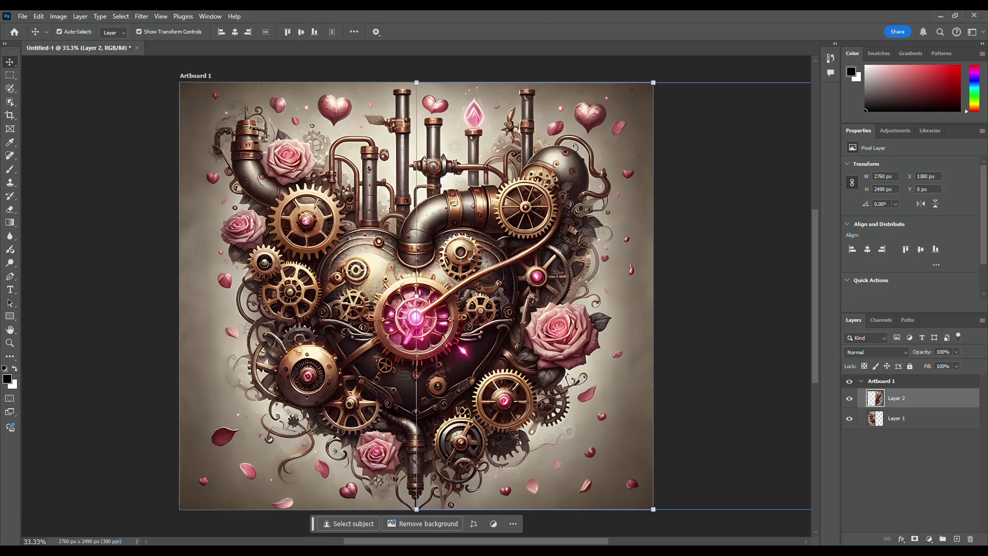
- Select both halves of the reassembled heart and flatten the image into a single background layer
{"action": "left_click", "coordinate": [720, 319]}
{"action": "left_click", "coordinate": [897, 418]}
{"action": "left_click", "coordinate": [896, 398], "text": "shift"}
{"action": "right_click", "coordinate": [875, 405]}
{"action": "left_click", "coordinate": [902, 261]}
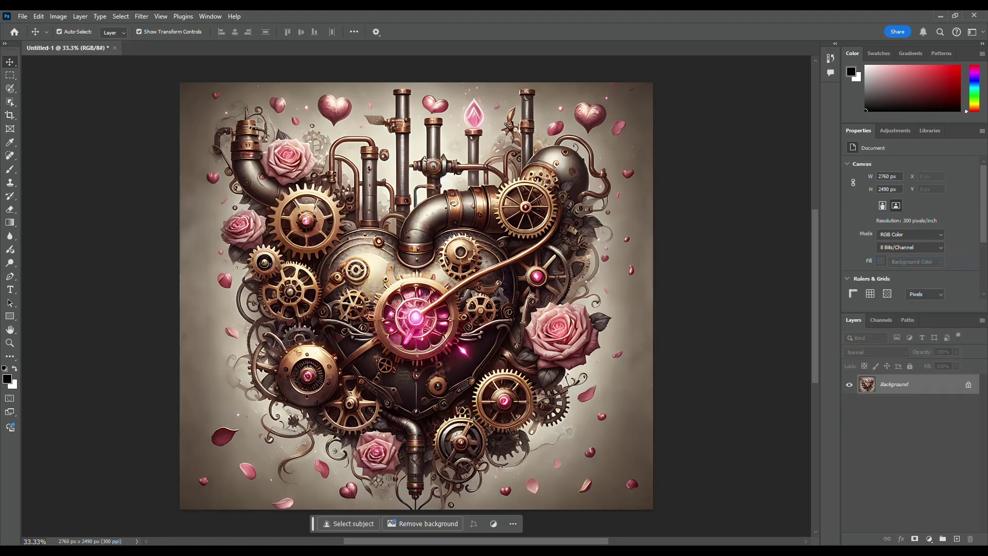
- Save a PNG copy over SteampunkHeart in the Bulk Mockup Design Files folder, using the large file size option
{"action": "left_click", "coordinate": [23, 16]}
{"action": "left_click", "coordinate": [44, 150]}
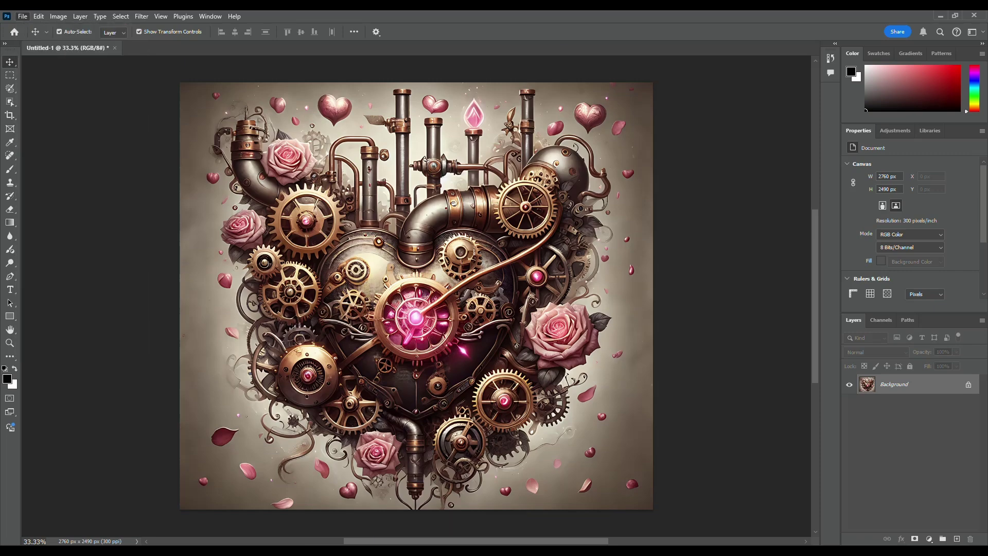
{"action": "left_click", "coordinate": [154, 436]}
{"action": "left_click", "coordinate": [144, 386]}
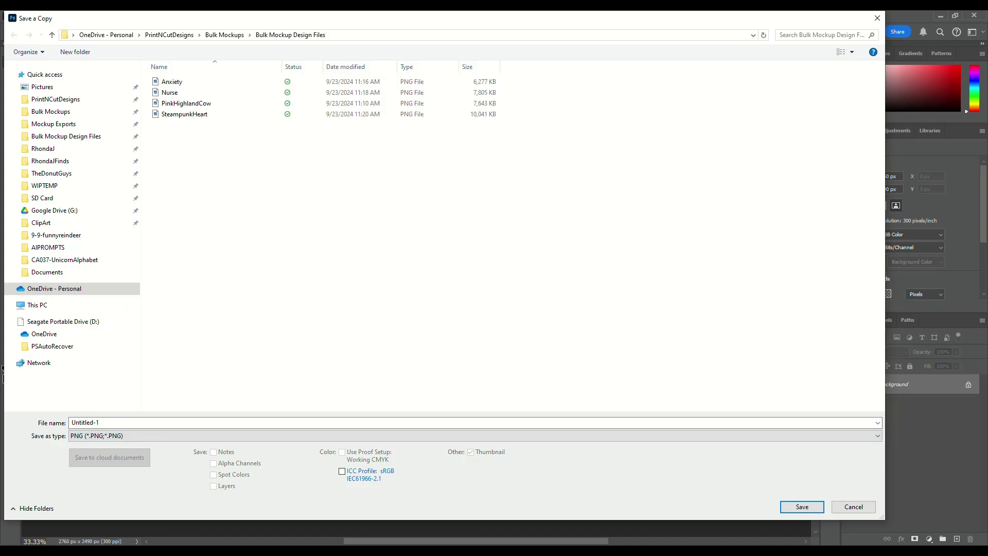
{"action": "double_click", "coordinate": [184, 114]}
{"action": "key", "text": "Left"}
{"action": "key", "text": "Return"}
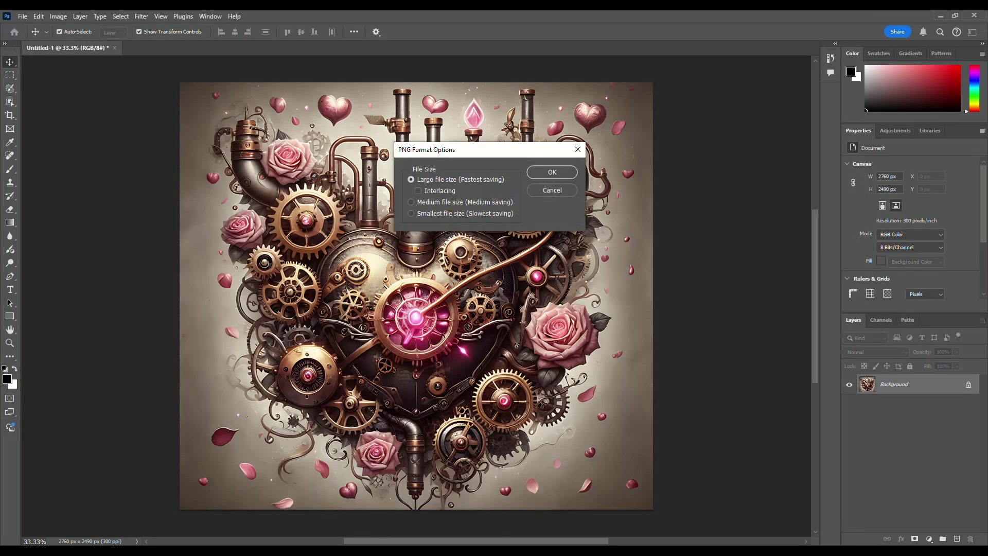
{"action": "key", "text": "Return"}
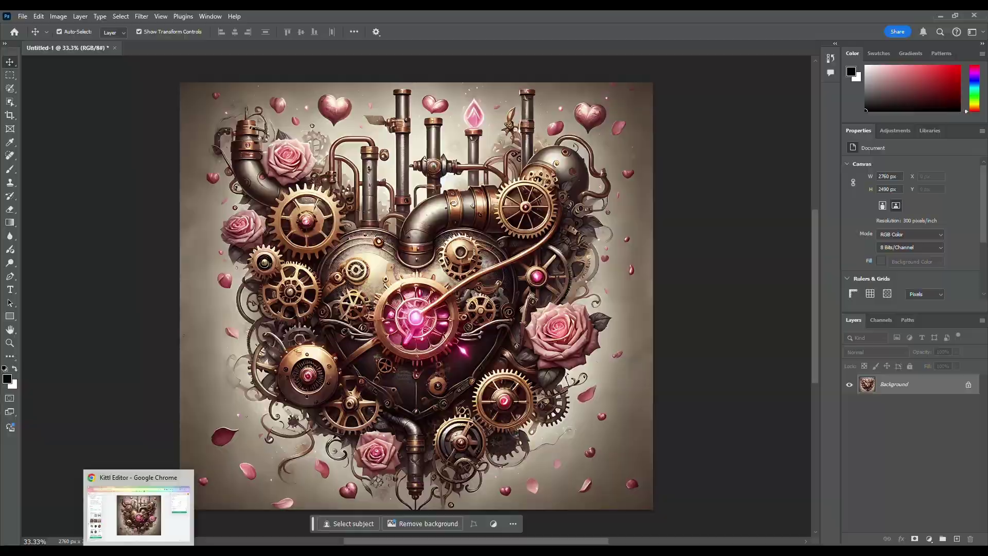
- Switch to the MyDesigns dashboard in Chrome and reload it to the new version
{"action": "left_click", "coordinate": [138, 507]}
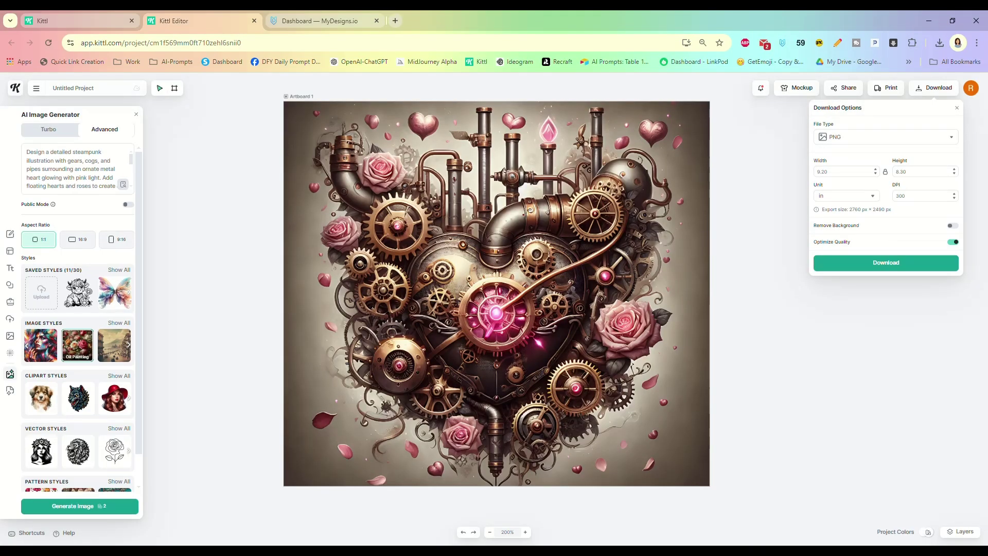
{"action": "left_click", "coordinate": [360, 21]}
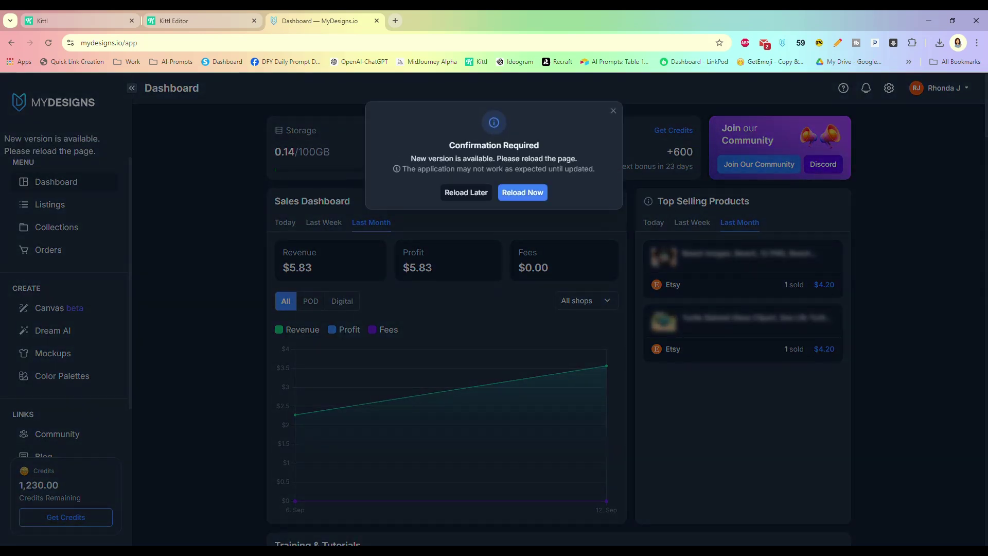
{"action": "left_click", "coordinate": [522, 192]}
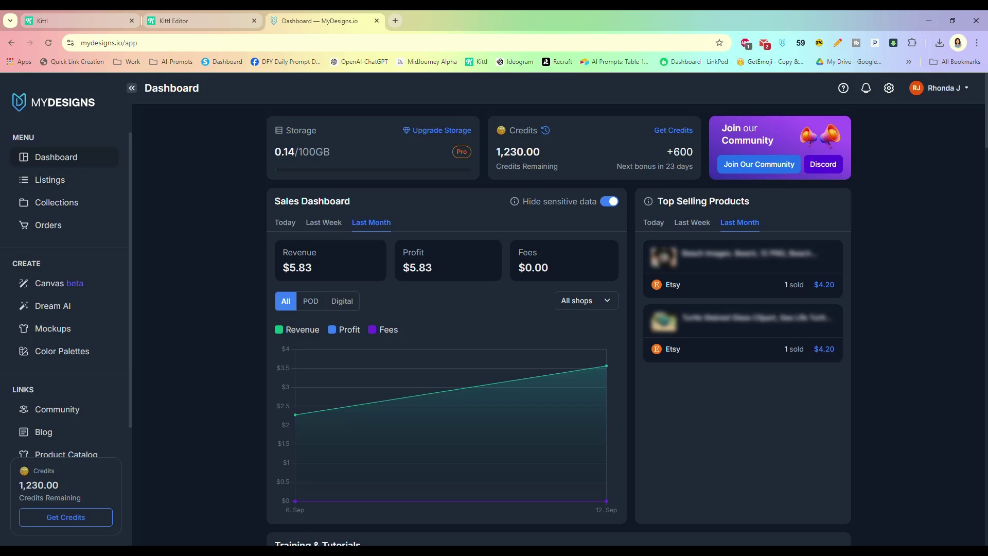
- Open the MyDesigns listings and look through the existing designs and their mockups
{"action": "left_click", "coordinate": [50, 179]}
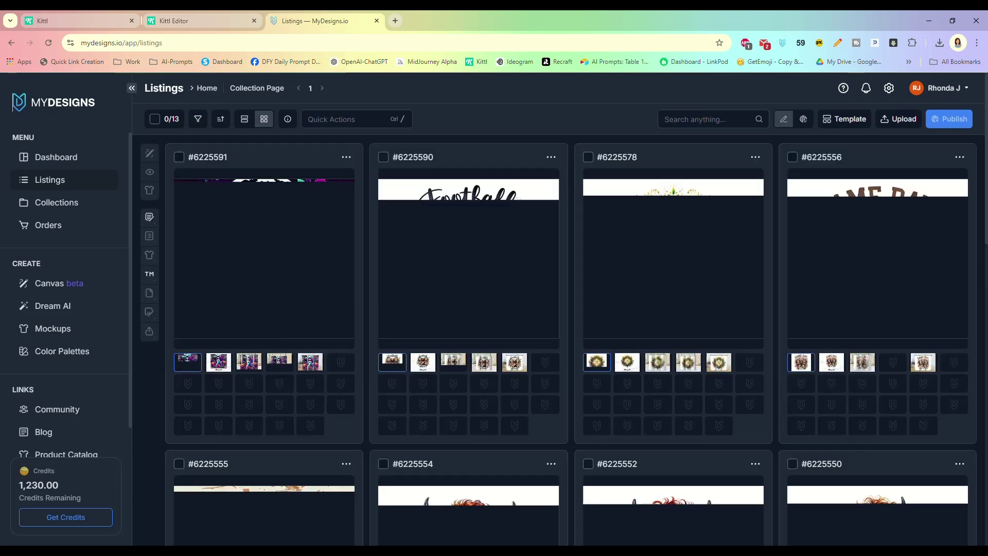
{"action": "scroll", "coordinate": [689, 394], "scroll_direction": "down", "scroll_amount": 7}
{"action": "scroll", "coordinate": [689, 394], "scroll_direction": "up", "scroll_amount": 6}
{"action": "scroll", "coordinate": [689, 394], "scroll_direction": "up", "scroll_amount": 1}
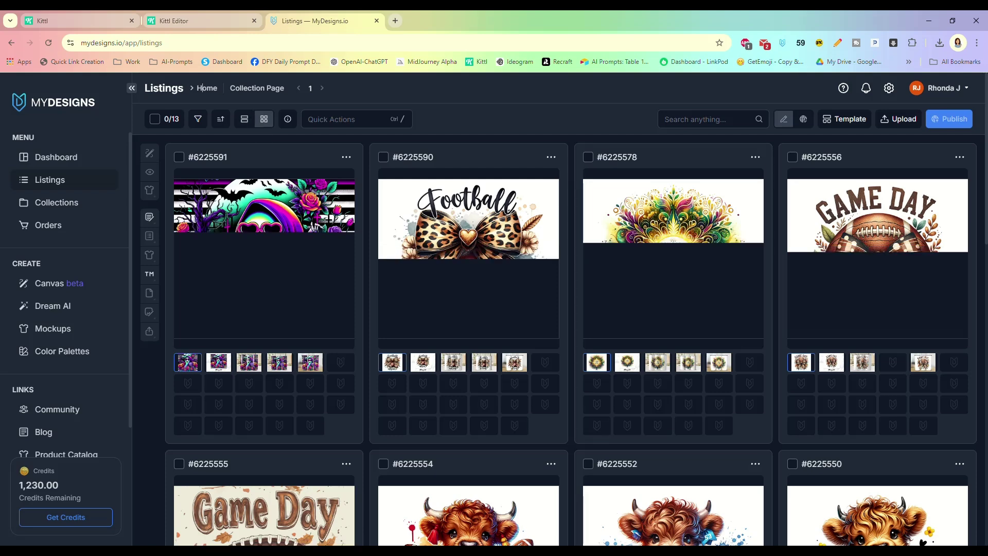
- Open the Demo Folder collection to work with its listings
{"action": "left_click", "coordinate": [56, 203]}
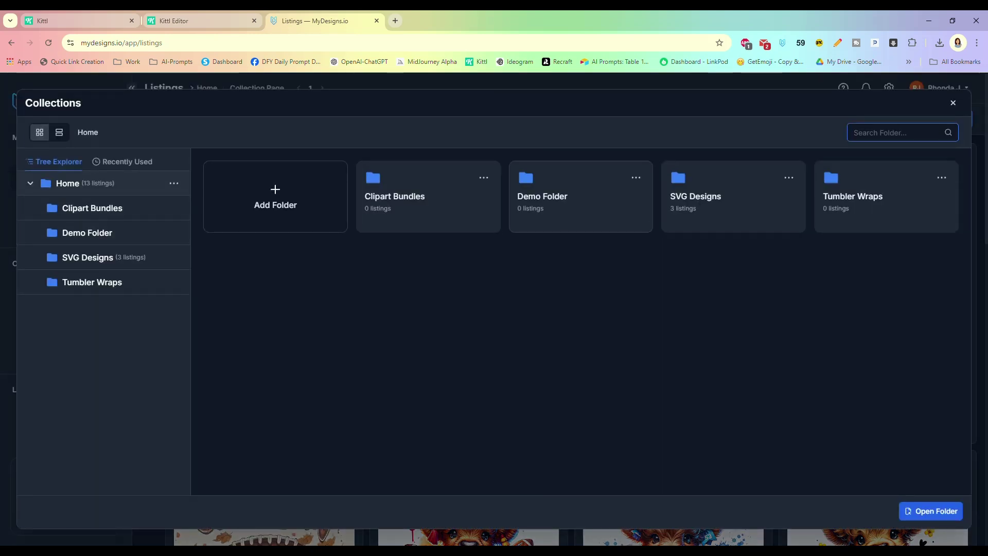
{"action": "double_click", "coordinate": [580, 197]}
{"action": "left_click", "coordinate": [931, 511]}
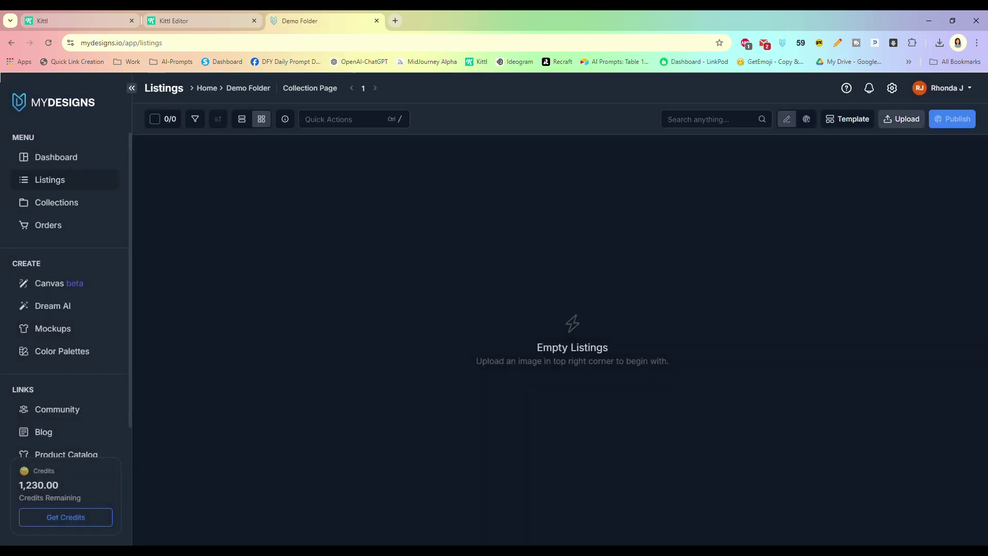
- Upload PinkHighlandCow.png, Nurse.png, Anxiety.png and SteampunkHeart.png from the Bulk Mockup Design Files folder to the Demo Folder as main files
{"action": "left_click", "coordinate": [901, 119]}
{"action": "left_click", "coordinate": [823, 140]}
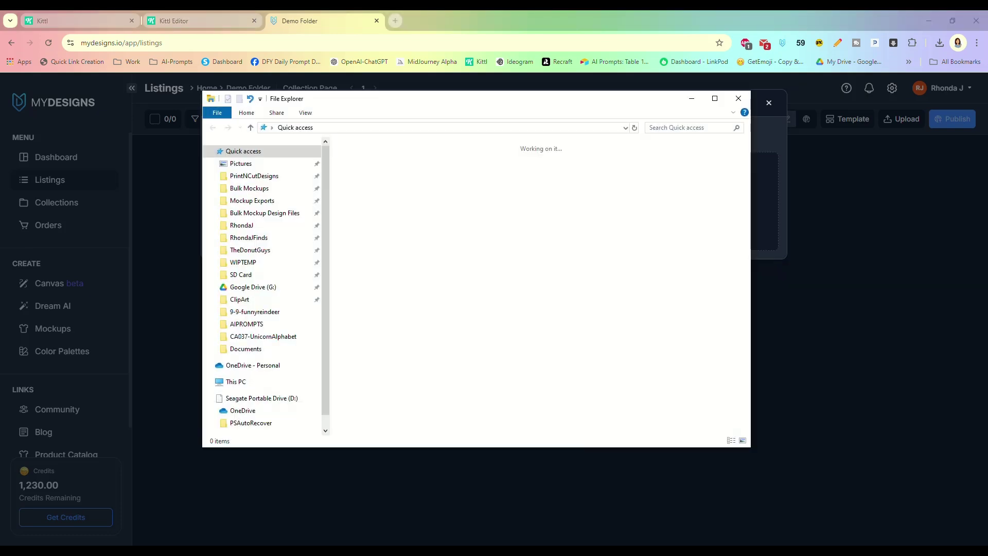
{"action": "left_click_drag", "start_coordinate": [463, 98], "coordinate": [678, 226]}
{"action": "left_click", "coordinate": [464, 316]}
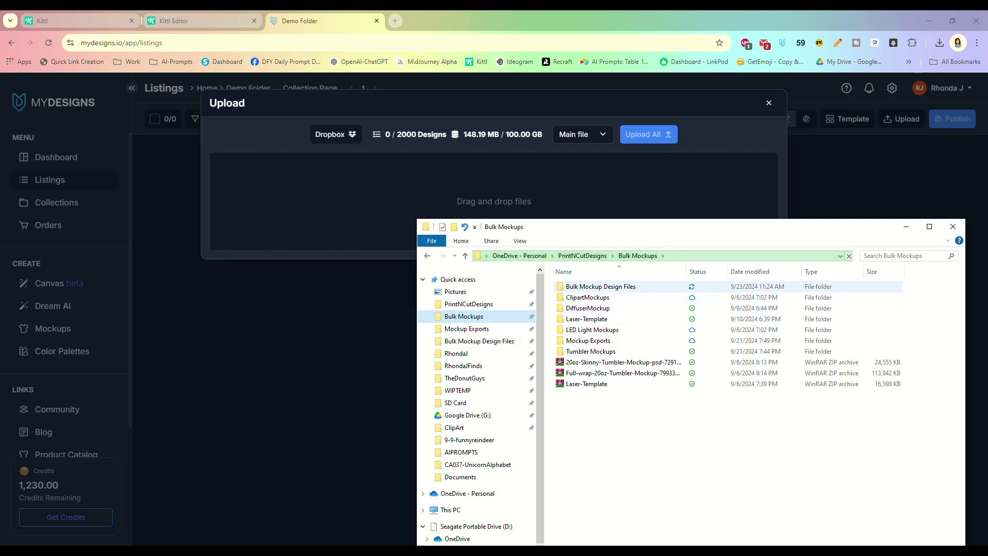
{"action": "key", "text": "ctrl+a"}
{"action": "left_click_drag", "start_coordinate": [638, 296], "coordinate": [444, 221]}
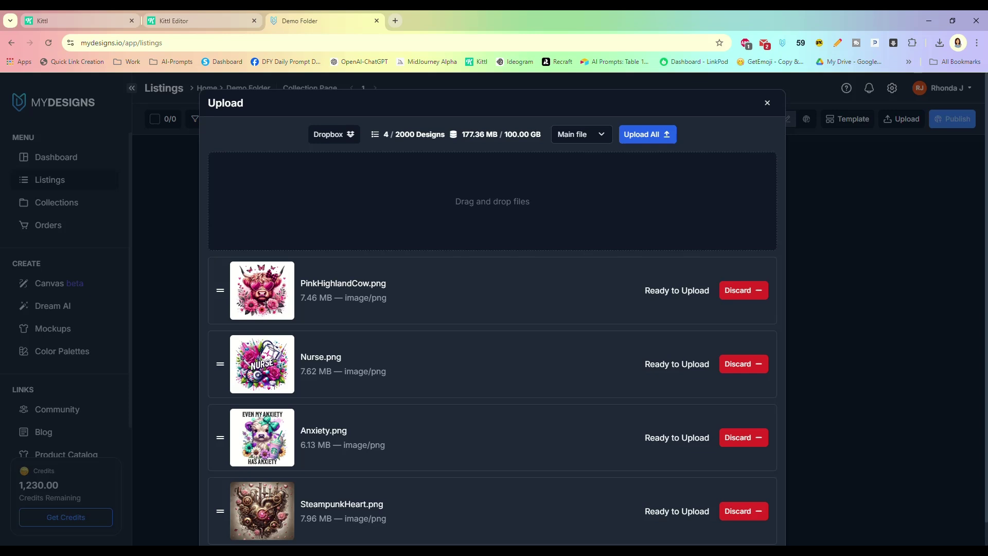
{"action": "left_click", "coordinate": [648, 134]}
{"action": "left_click", "coordinate": [513, 182]}
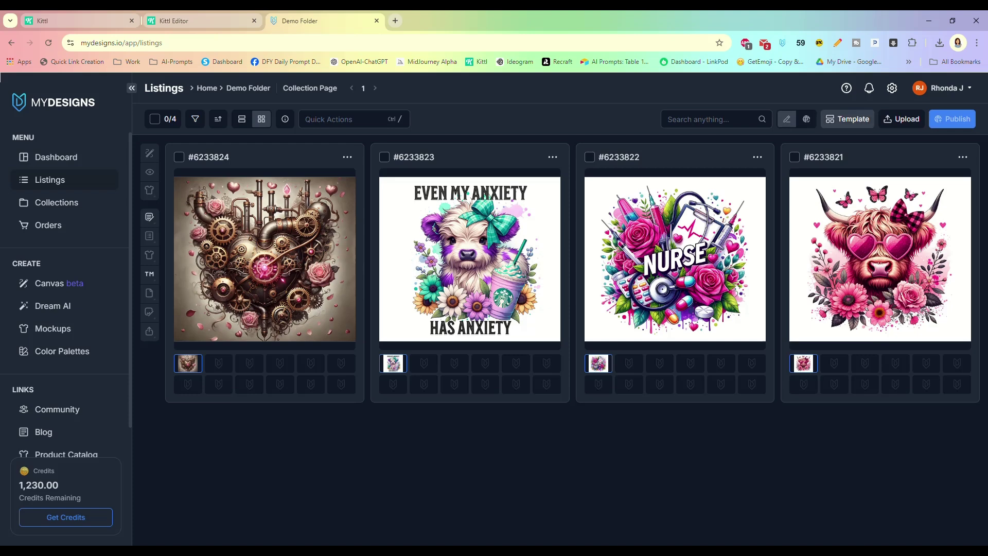
- Open the Demo Folder's listing template and look over its file slots and fields
{"action": "left_click", "coordinate": [848, 119]}
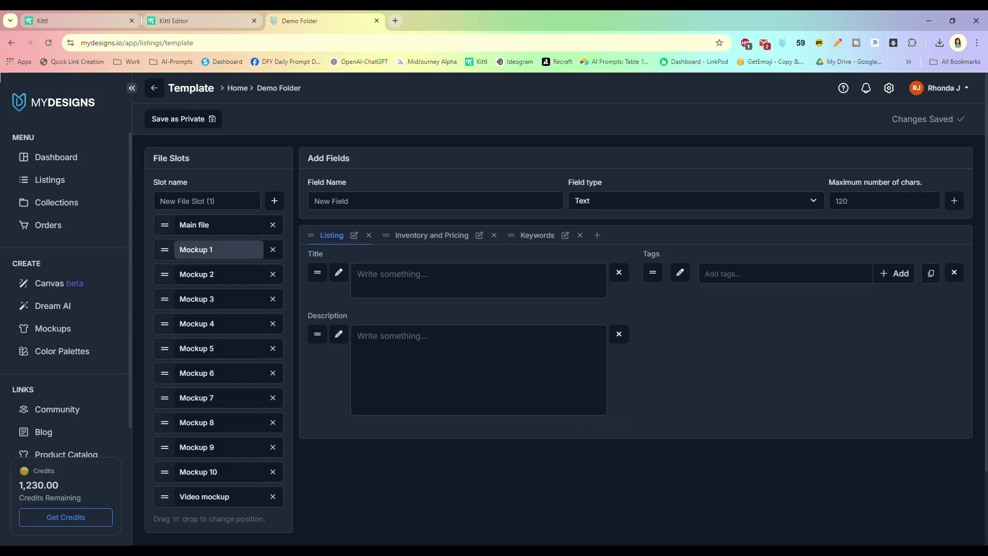
{"action": "scroll", "coordinate": [218, 329], "scroll_direction": "down", "scroll_amount": 2}
{"action": "scroll", "coordinate": [218, 336], "scroll_direction": "up", "scroll_amount": 2}
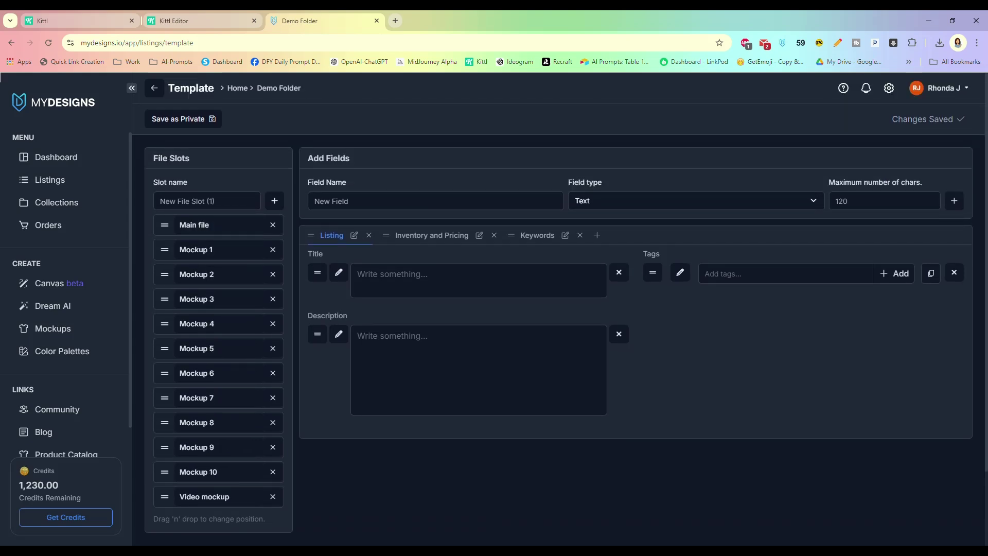
{"action": "left_click", "coordinate": [242, 251]}
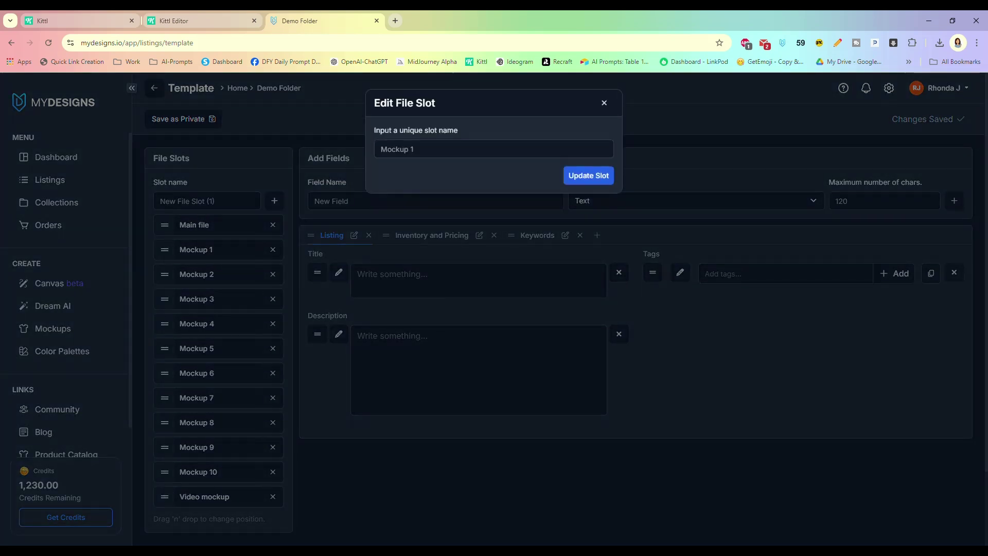
{"action": "key", "text": "ctrl+a"}
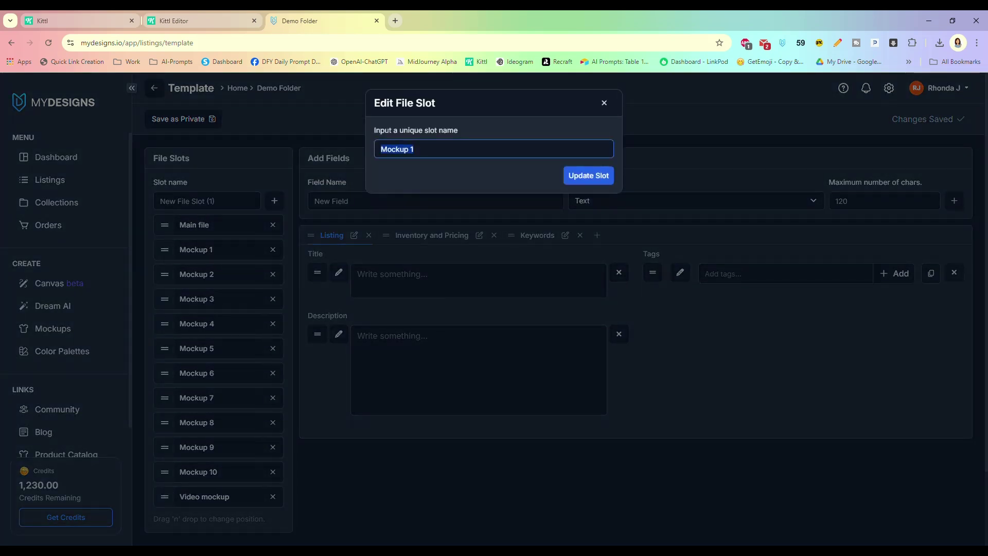
{"action": "type", "text": "M"}
{"action": "key", "text": "BackSpace"}
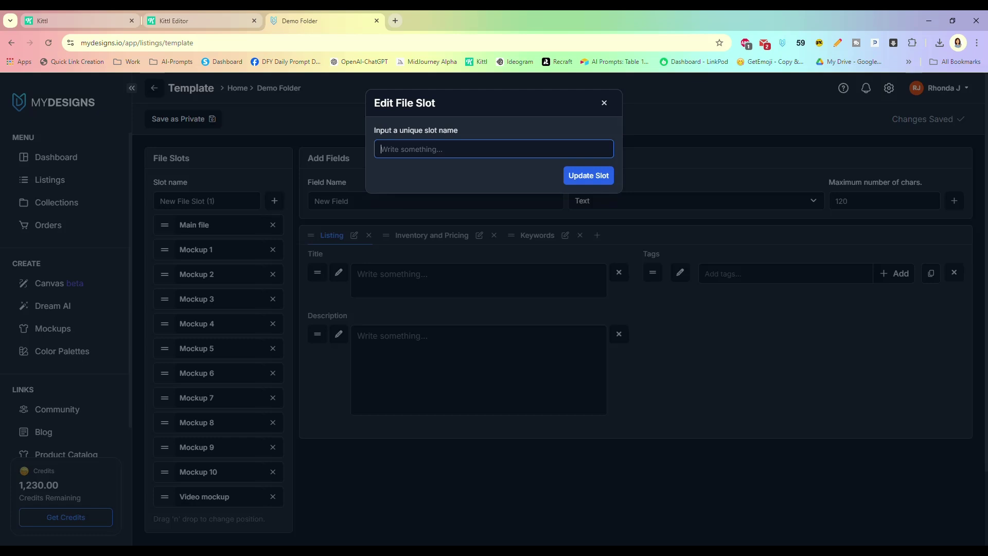
{"action": "left_click", "coordinate": [604, 102]}
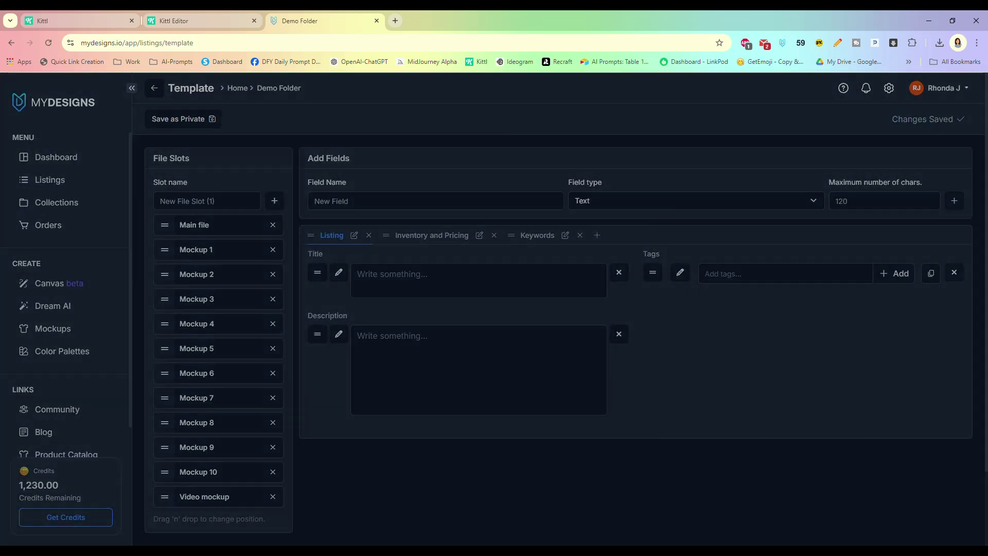
- Rename the template's Main file slot as Straight Design
{"action": "left_click", "coordinate": [194, 225]}
{"action": "key", "text": "ctrl+a"}
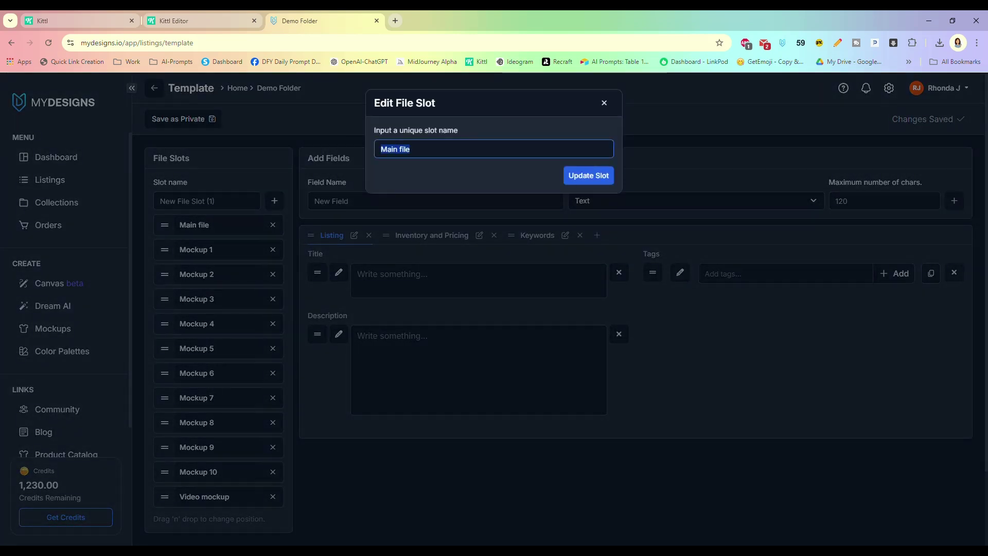
{"action": "type", "text": "Straigh"}
{"action": "type", "text": "t Ds"}
{"action": "type", "text": "esign"}
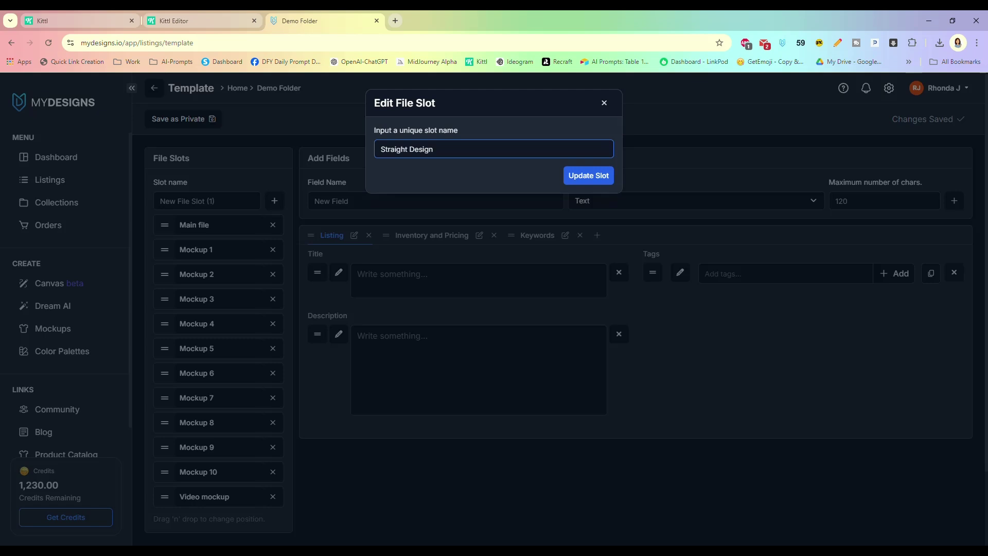
{"action": "key", "text": "Return"}
- Rename the Mockup 1 file slot as Tapered Design
{"action": "left_click", "coordinate": [197, 249]}
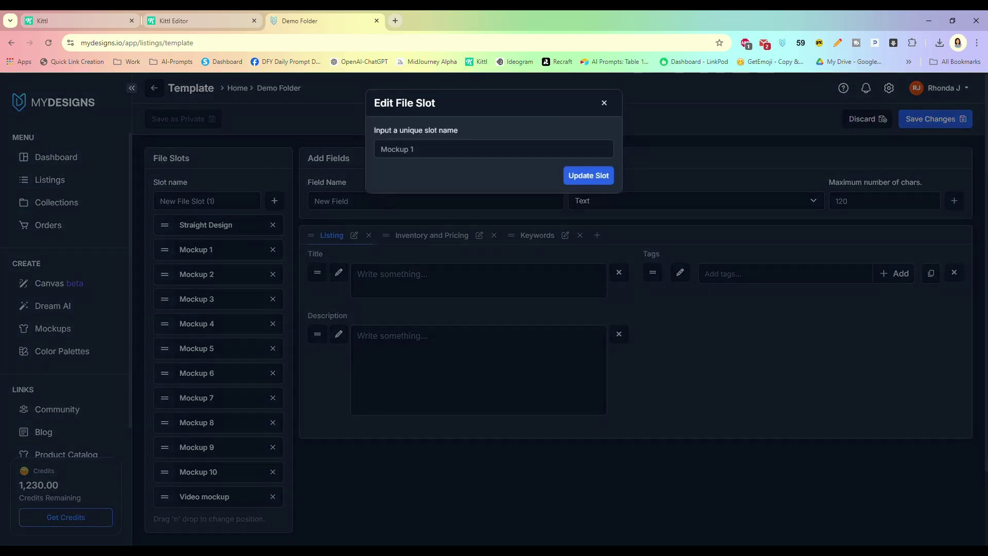
{"action": "key", "text": "ctrl+a"}
{"action": "type", "text": "Tapered Design"}
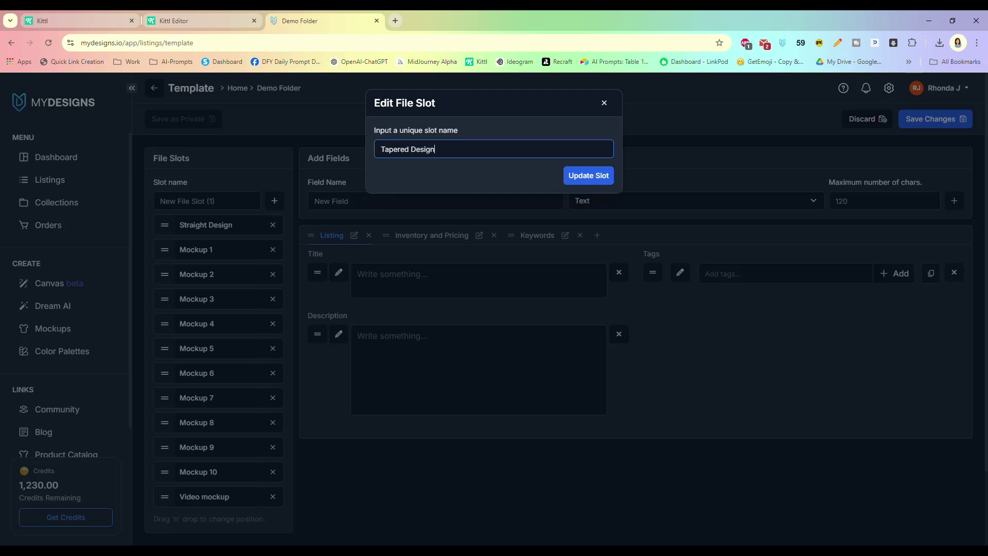
{"action": "key", "text": "Return"}
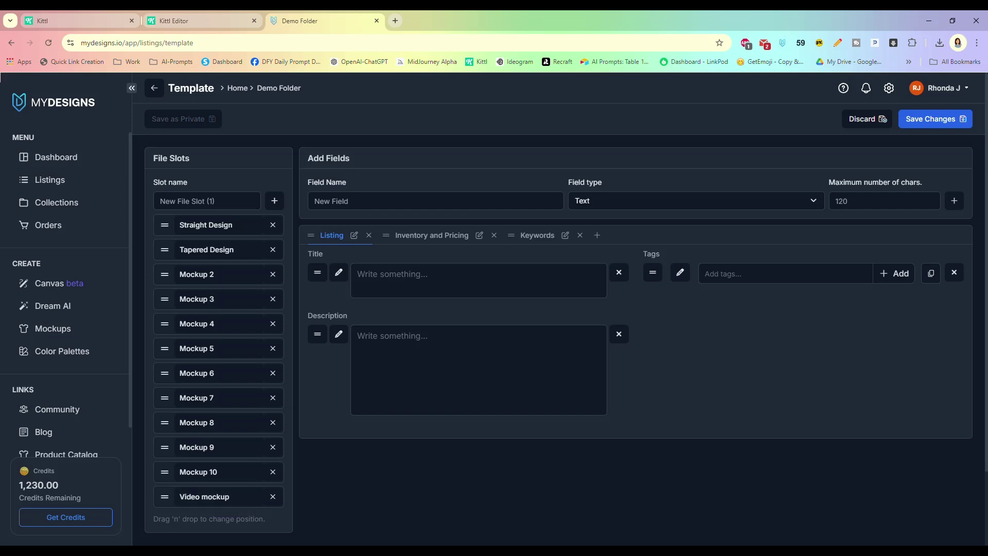
- Rename the Mockup 2 file slot as ZipFile
{"action": "left_click", "coordinate": [205, 274]}
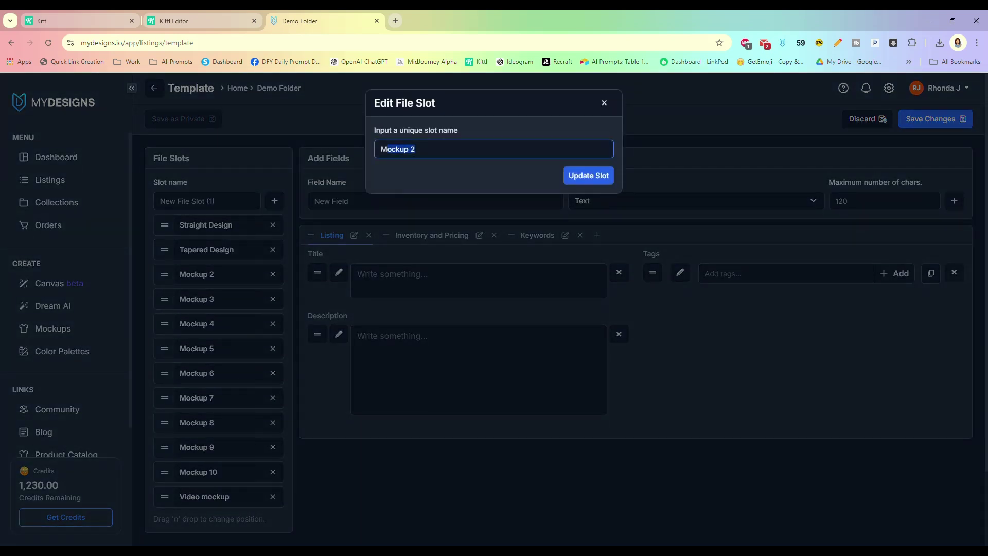
{"action": "type", "text": "ZipFile"}
{"action": "left_click", "coordinate": [588, 175]}
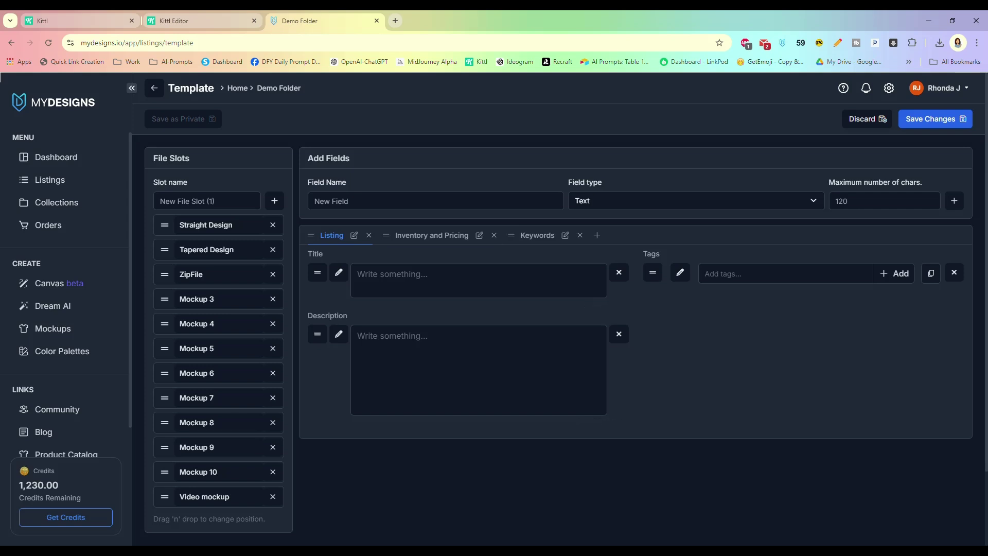
- Enter the template's listing title as "20oz Skinny Tumbler Wrap Design, 300 DPI PNG, Perfect For Sublimation"
{"action": "left_click", "coordinate": [361, 275]}
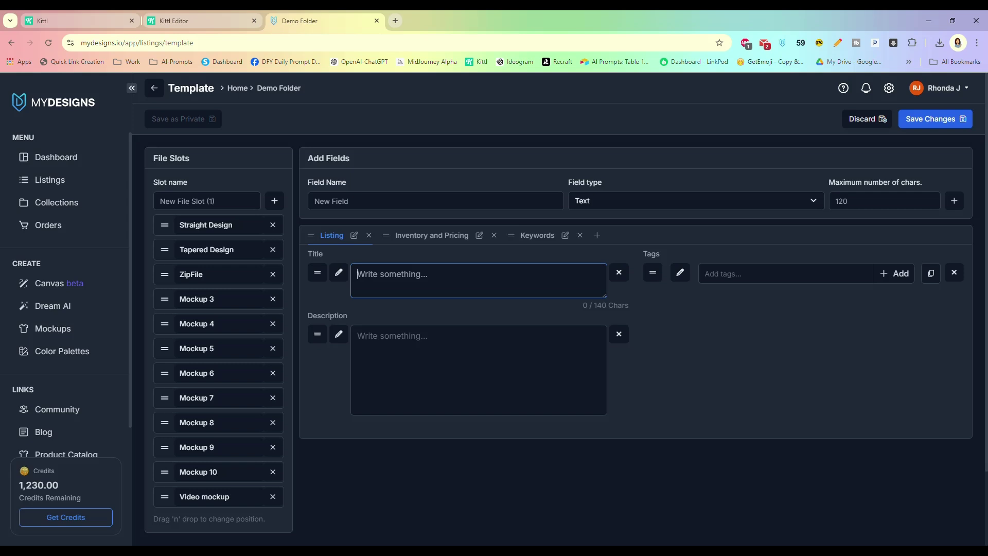
{"action": "type", "text": "20oz Skinny Tumbler Wrap Desig"}
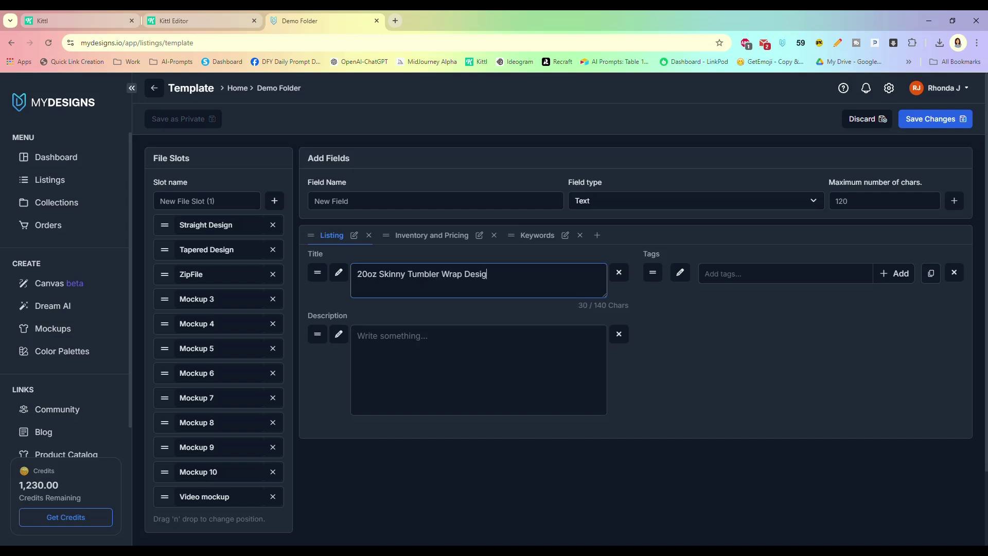
{"action": "type", "text": "n, 300 DPI PNG, Perfect For Sublimation"}
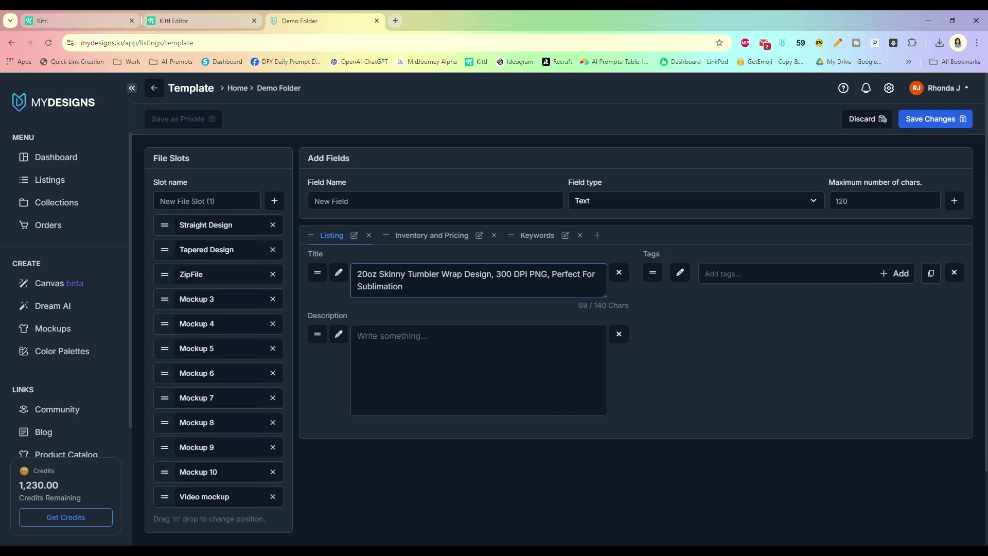
- Add the tags "sublimation art", "skinny tumbler wrap" and "transparent png", and enter "Your description goes here" as the listing description
{"action": "left_click", "coordinate": [772, 274]}
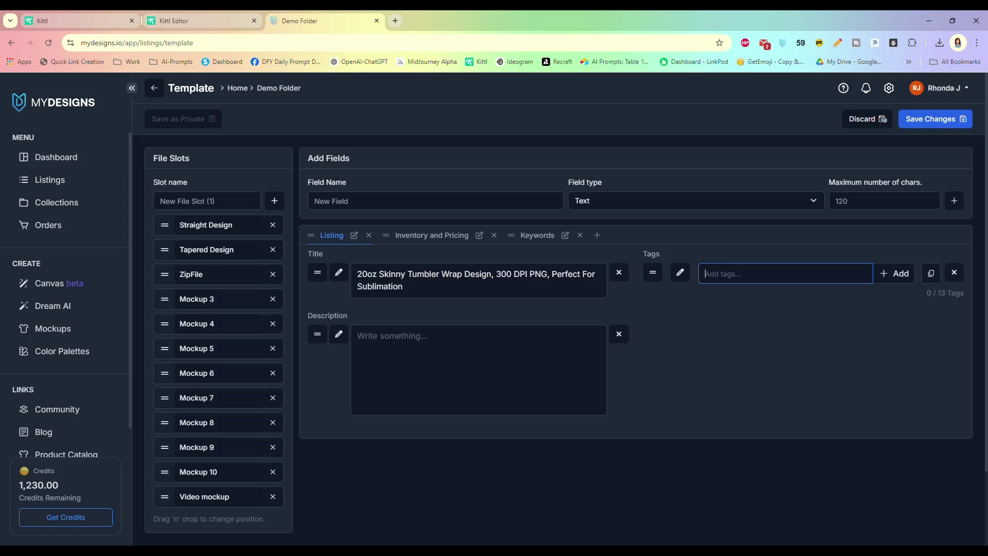
{"action": "left_click", "coordinate": [895, 273]}
{"action": "left_click", "coordinate": [730, 273]}
{"action": "type", "text": "sublimation art"}
{"action": "key", "text": "Return"}
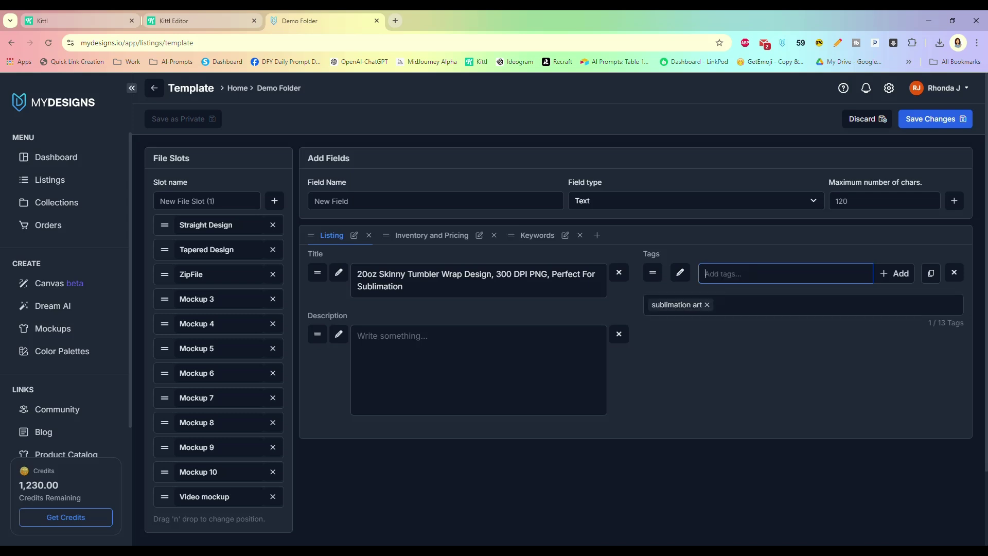
{"action": "type", "text": "skinny tumbler wrap"}
{"action": "key", "text": "Return"}
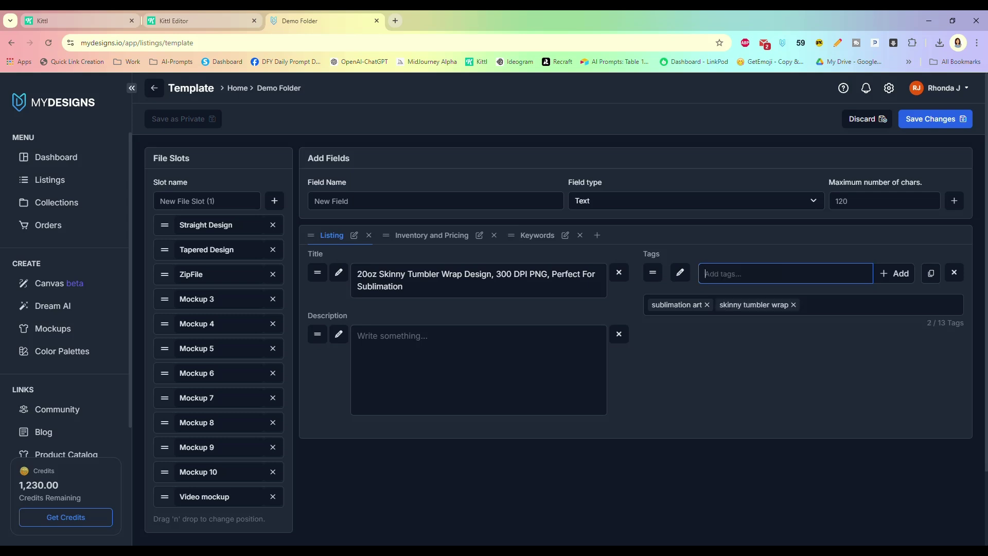
{"action": "type", "text": "transpre"}
{"action": "type", "text": "re"}
{"action": "type", "text": "nt png"}
{"action": "key", "text": "Return"}
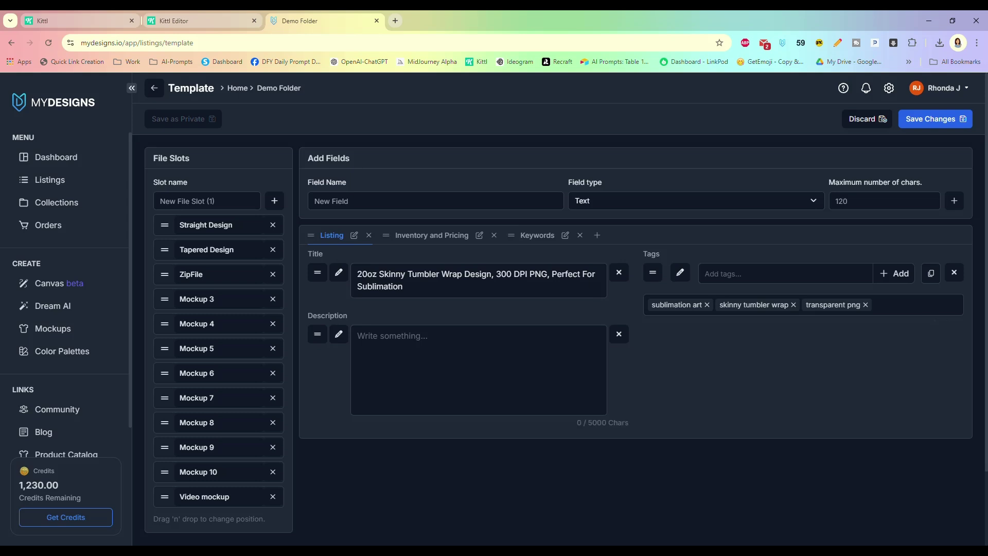
{"action": "left_click", "coordinate": [358, 335]}
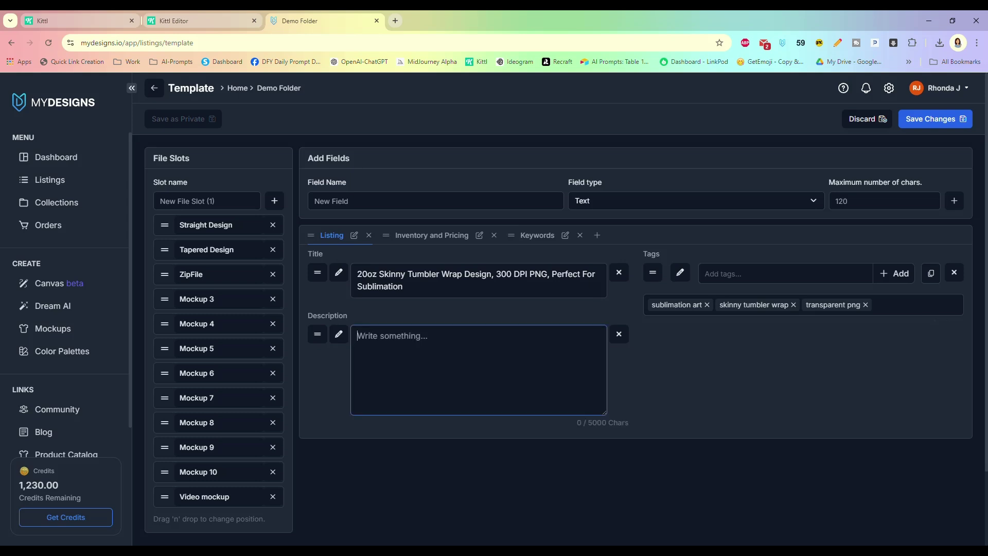
{"action": "type", "text": "Your description goes here"}
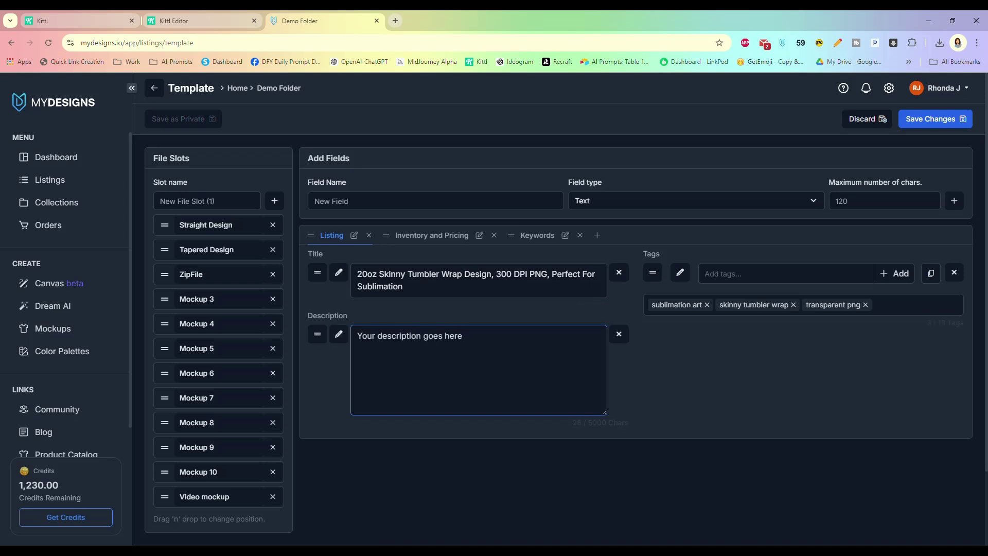
- Set the template's price to 3.75 and quantity to 999, and save the changes with the "Update template only (recommended)" option
{"action": "left_click", "coordinate": [432, 235]}
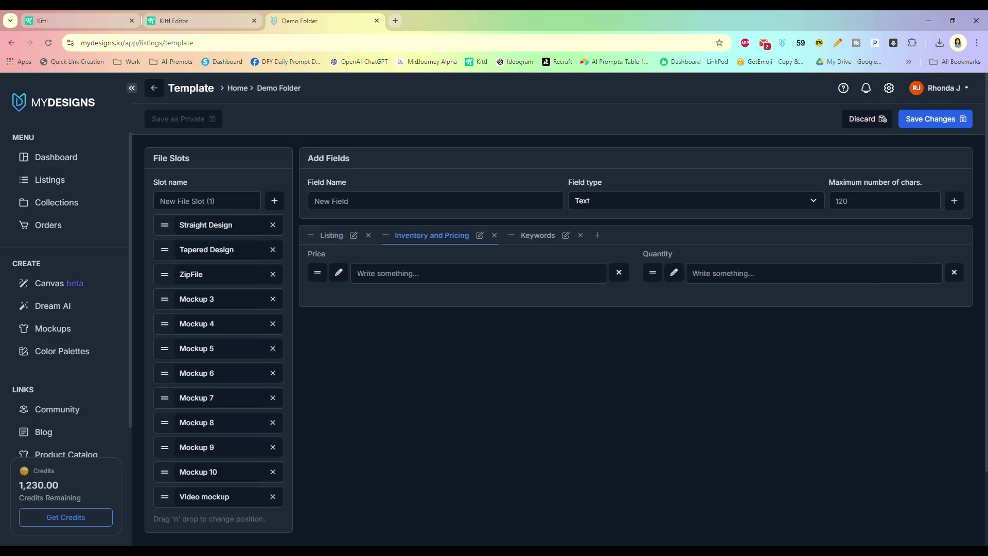
{"action": "left_click", "coordinate": [370, 273]}
{"action": "type", "text": "3.75"}
{"action": "left_click", "coordinate": [692, 273]}
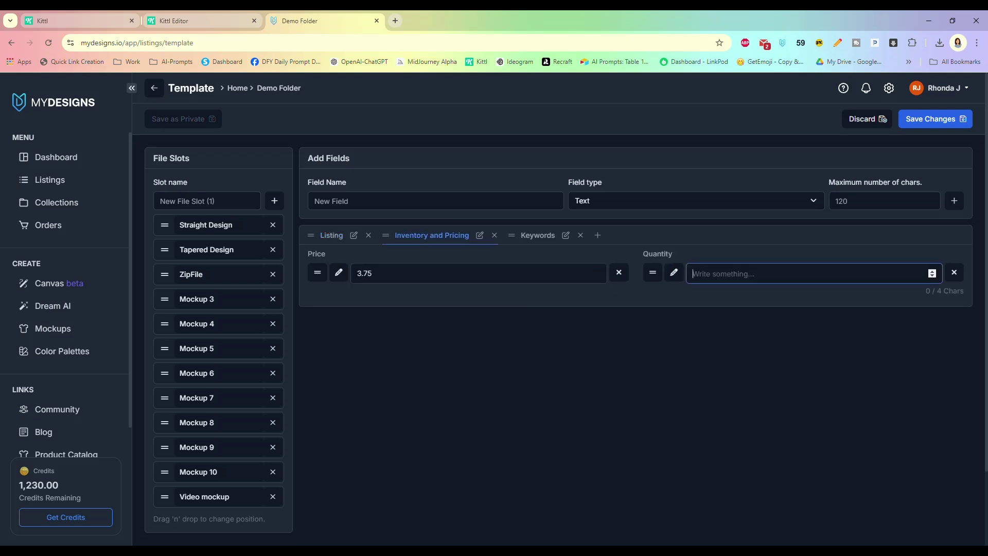
{"action": "type", "text": "999"}
{"action": "left_click", "coordinate": [935, 119]}
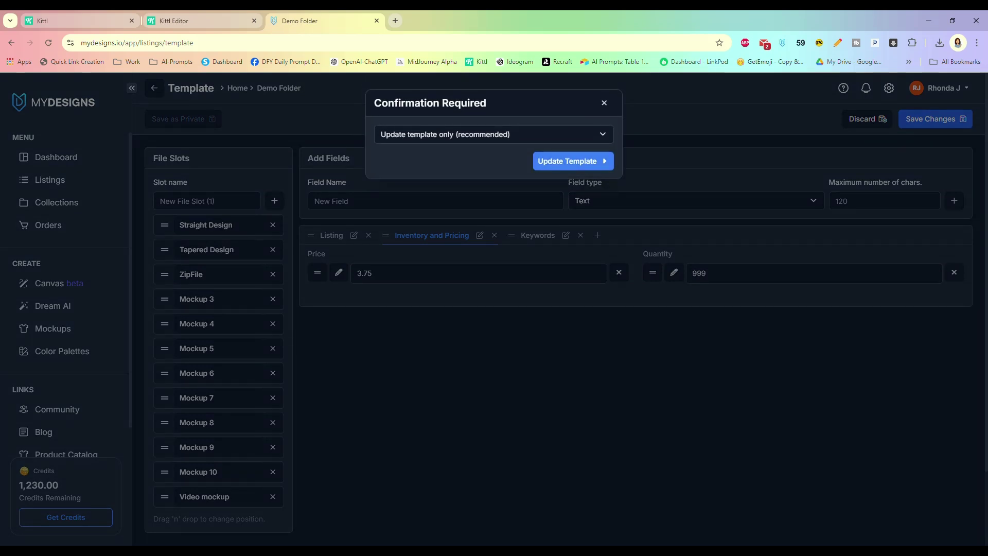
{"action": "left_click", "coordinate": [573, 161]}
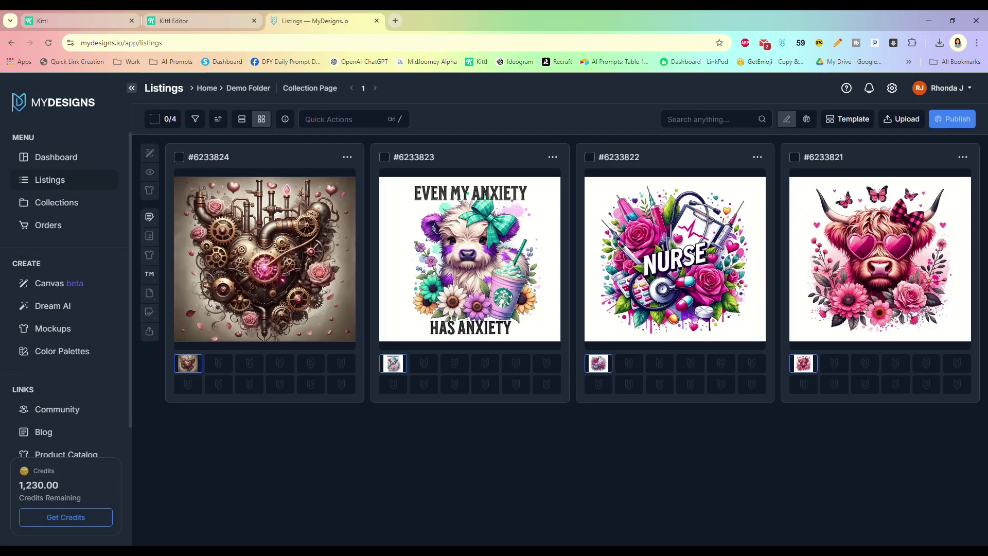
- Show the Demo Folder listings in list view and reopen the collection's template
{"action": "left_click", "coordinate": [241, 119]}
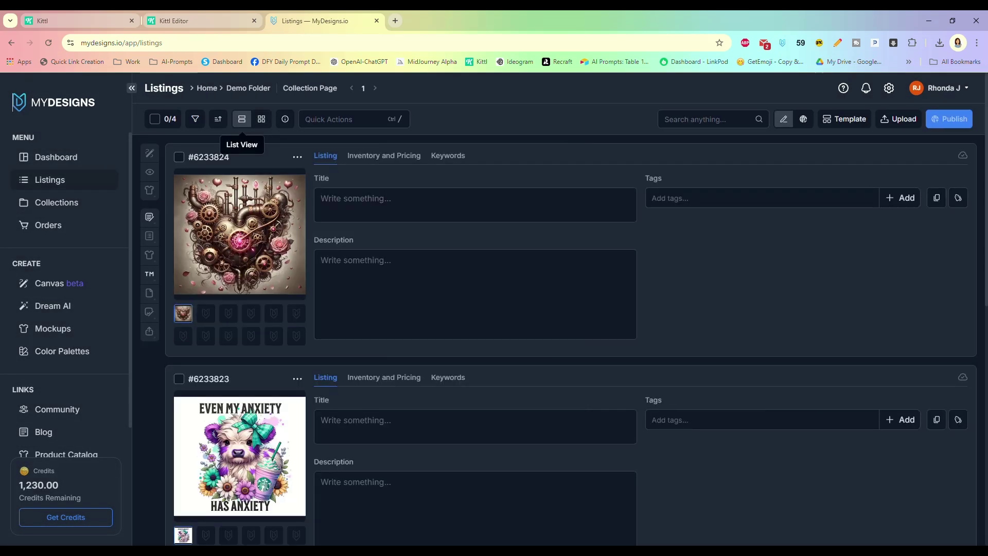
{"action": "left_click", "coordinate": [475, 294]}
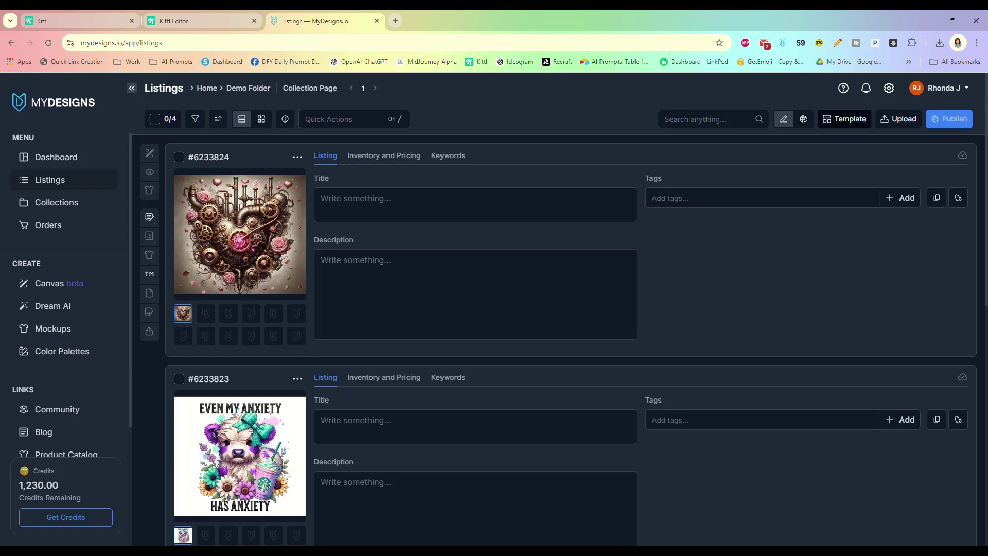
{"action": "left_click", "coordinate": [844, 119]}
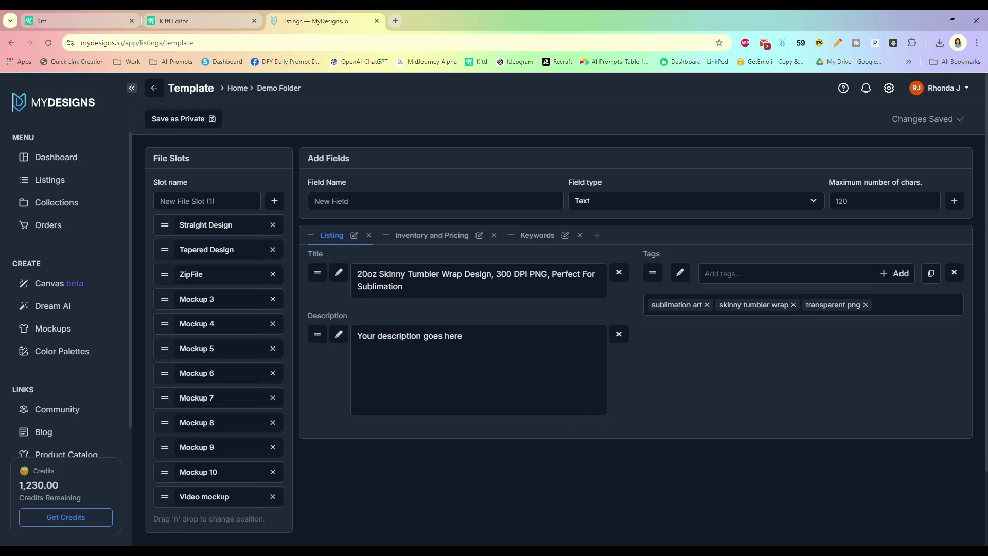
- Extend the template's description with ", add more info" and save it using the "Update template and designs (update design values)" option
{"action": "left_click", "coordinate": [462, 335]}
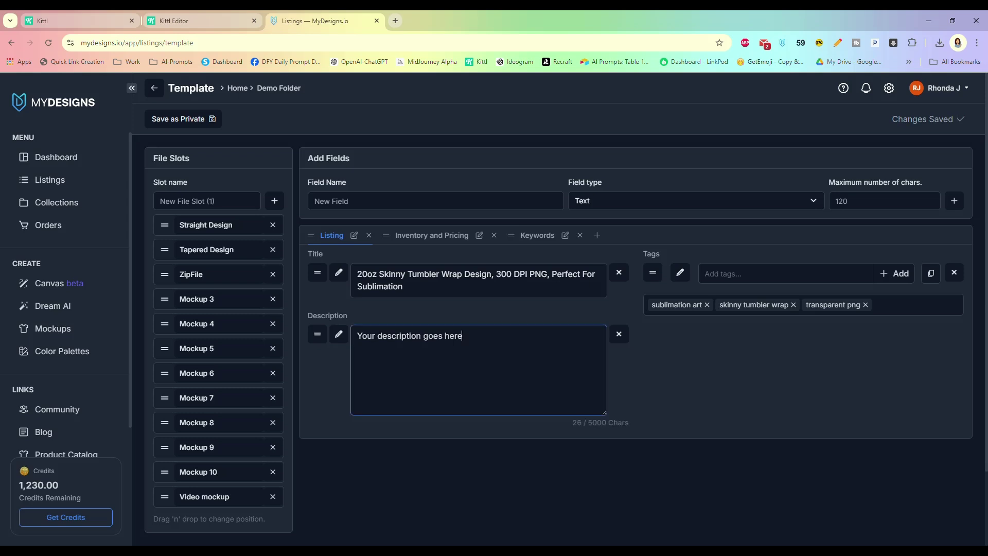
{"action": "type", "text": ", add more info"}
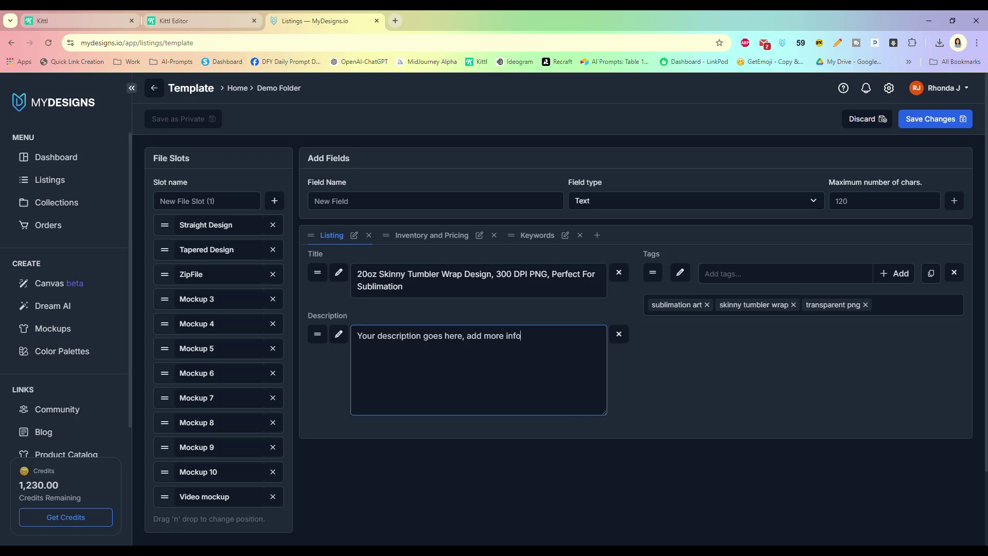
{"action": "left_click", "coordinate": [930, 119]}
{"action": "left_click", "coordinate": [493, 134]}
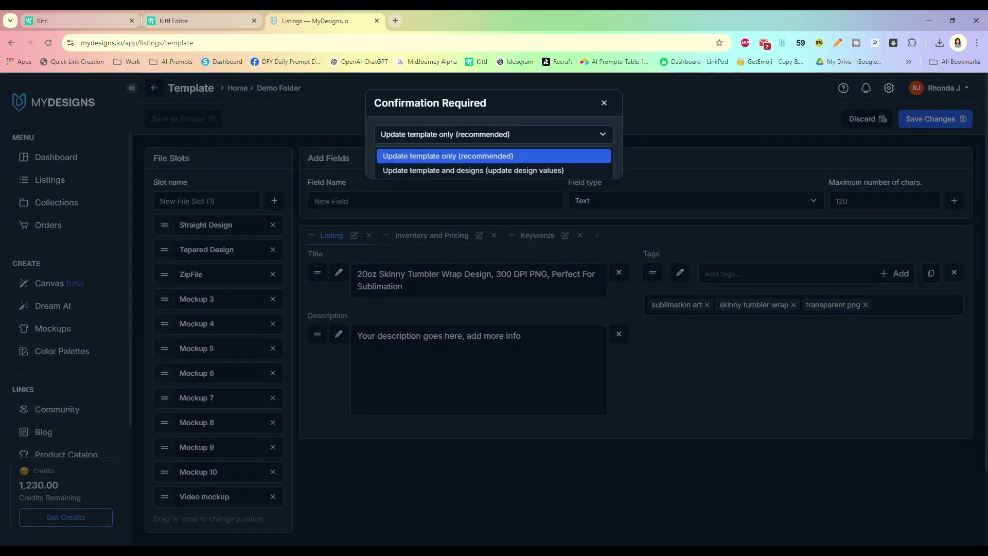
{"action": "left_click", "coordinate": [471, 170]}
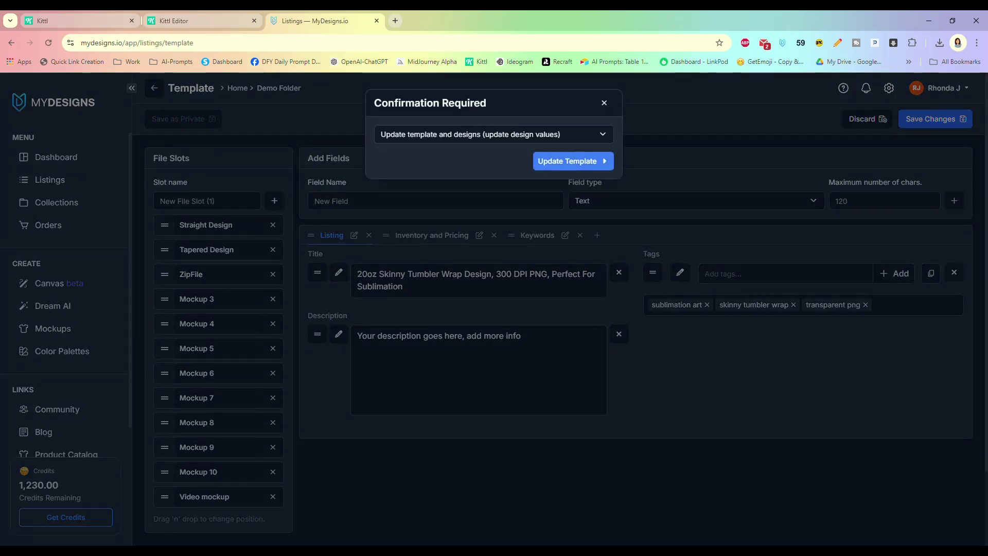
{"action": "left_click", "coordinate": [568, 162]}
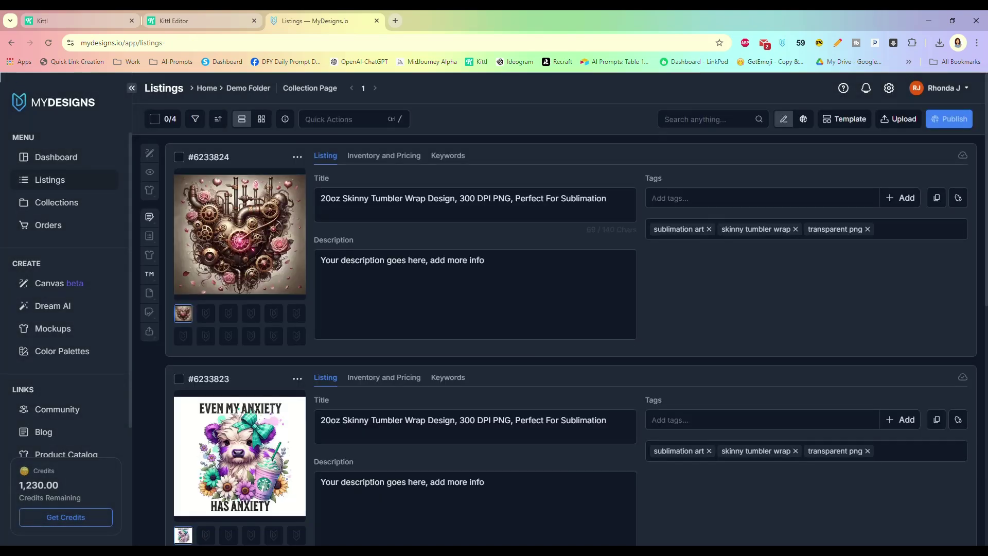
- Review the updated listings and add "Steampunk Heart" to the start of the steampunk heart design's title
{"action": "scroll", "coordinate": [571, 324], "scroll_direction": "down", "scroll_amount": 8}
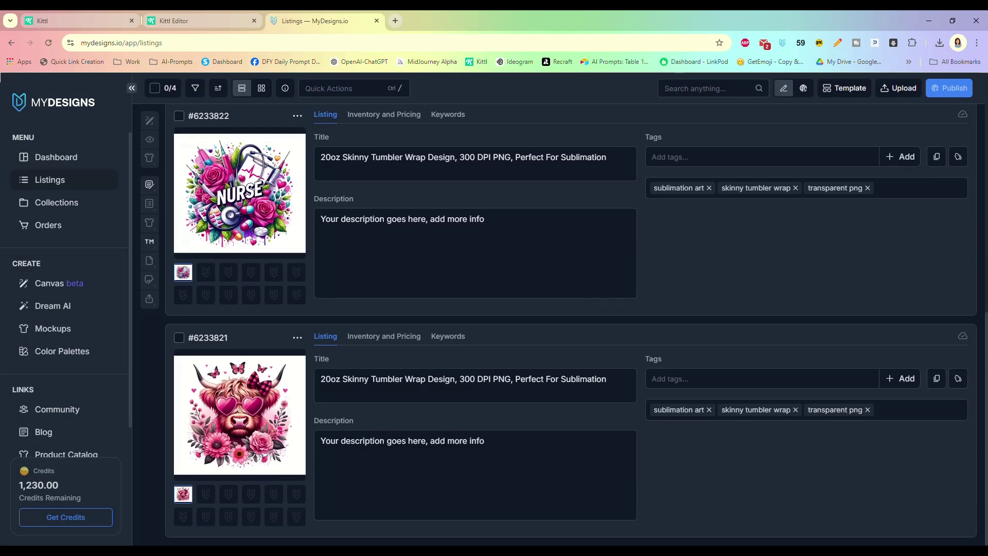
{"action": "scroll", "coordinate": [571, 308], "scroll_direction": "up", "scroll_amount": 9}
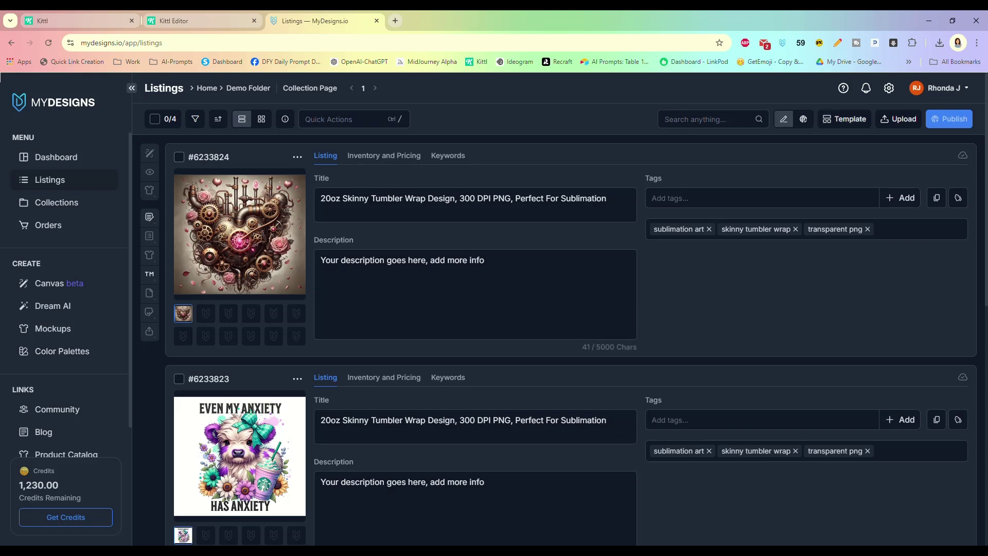
{"action": "scroll", "coordinate": [561, 309], "scroll_direction": "down", "scroll_amount": 4}
{"action": "scroll", "coordinate": [561, 309], "scroll_direction": "down", "scroll_amount": 4}
{"action": "scroll", "coordinate": [571, 309], "scroll_direction": "up", "scroll_amount": 9}
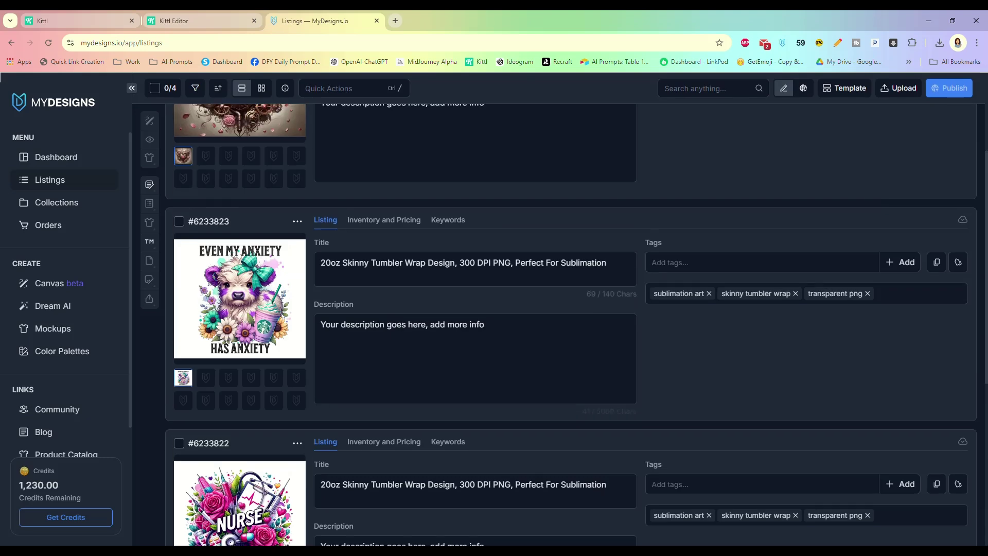
{"action": "left_click", "coordinate": [321, 198]}
{"action": "type", "text": "Steampunk "}
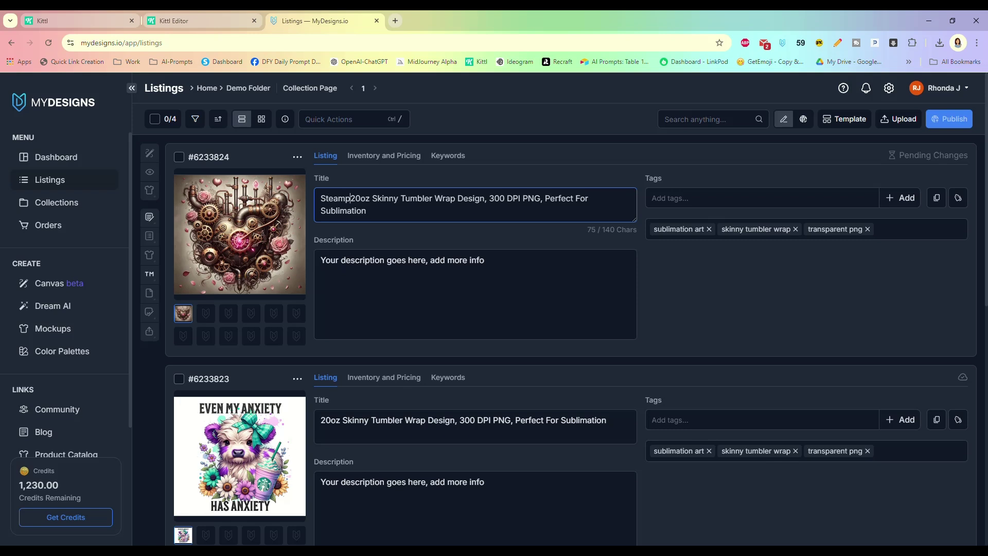
{"action": "type", "text": "Heart"}
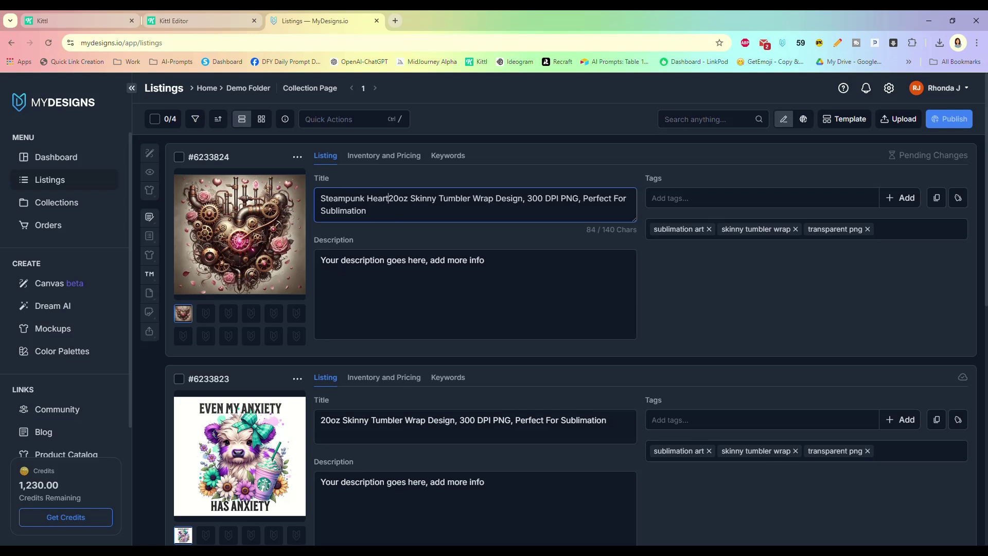
- Add "Anxiety Highland Cow" to the start of the "Even My Anxiety Has Anxiety" design's listing title
{"action": "scroll", "coordinate": [324, 317], "scroll_direction": "down", "scroll_amount": 2}
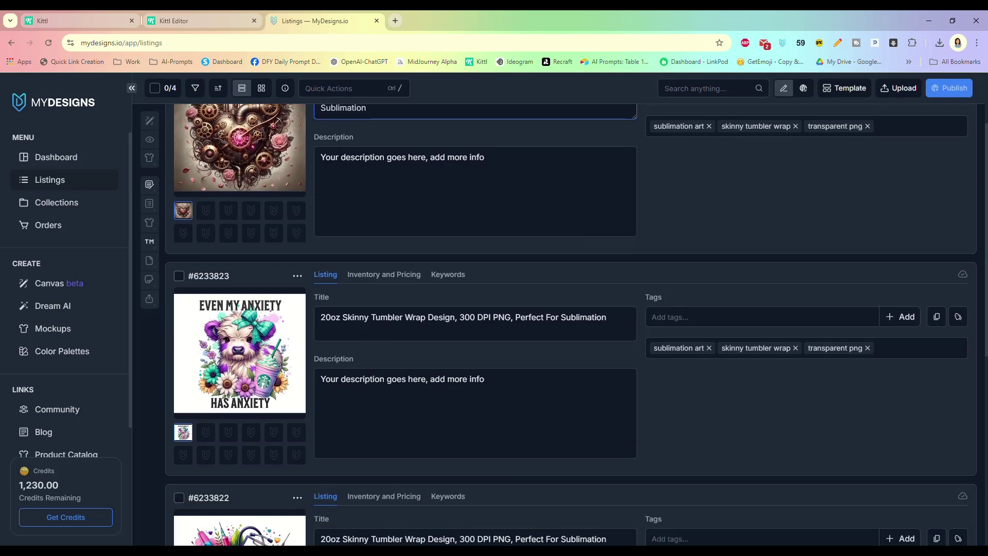
{"action": "left_click", "coordinate": [323, 317]}
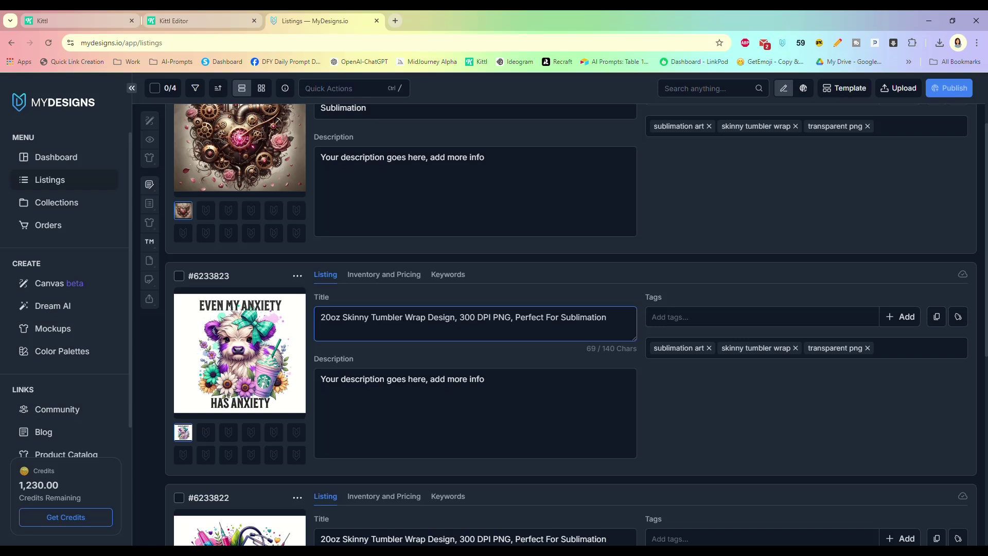
{"action": "type", "text": "Anxi"}
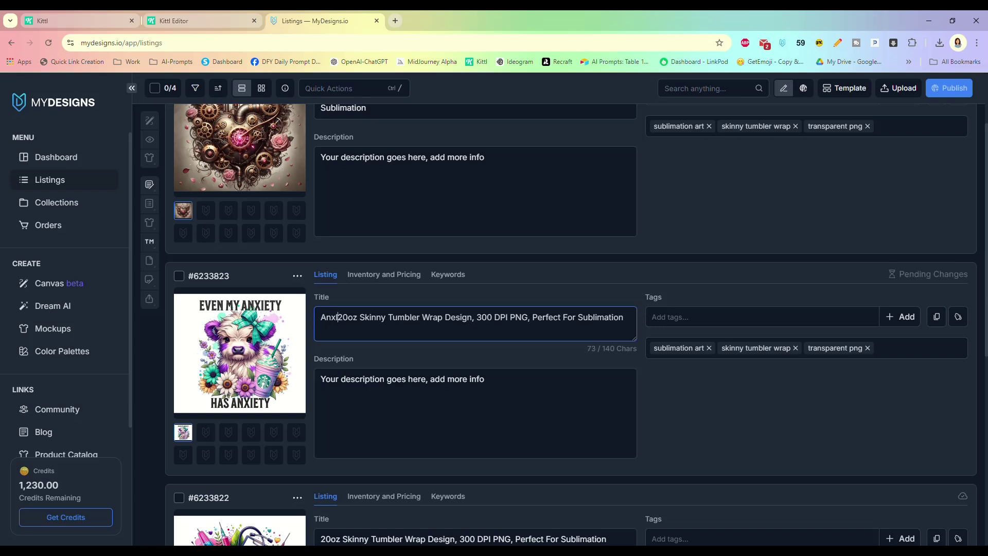
{"action": "type", "text": "ety "}
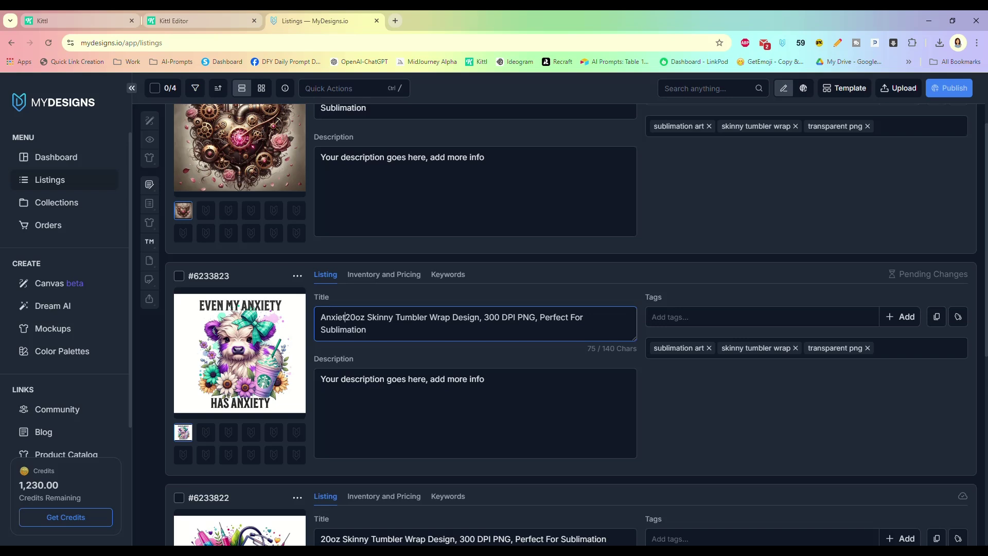
{"action": "type", "text": "Highland Cow"}
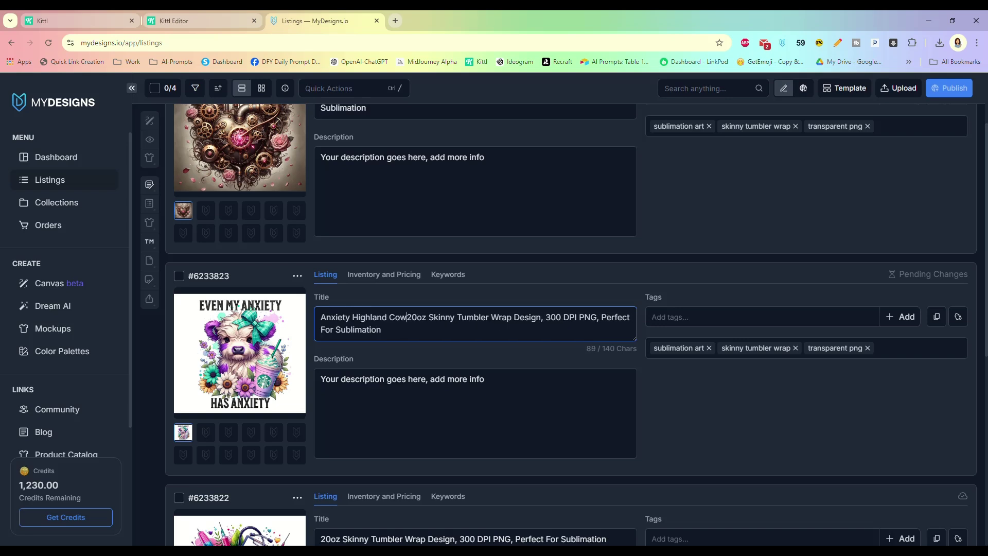
- Add "Floral Nurse" to the start of the nurse design's listing title
{"action": "scroll", "coordinate": [571, 325], "scroll_direction": "down", "scroll_amount": 4}
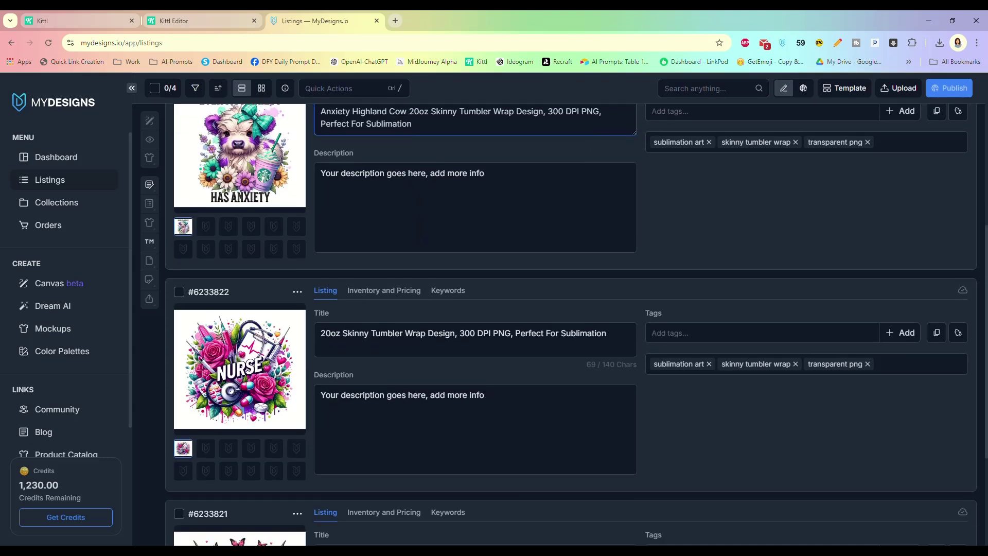
{"action": "left_click", "coordinate": [321, 333]}
{"action": "type", "text": "Forla"}
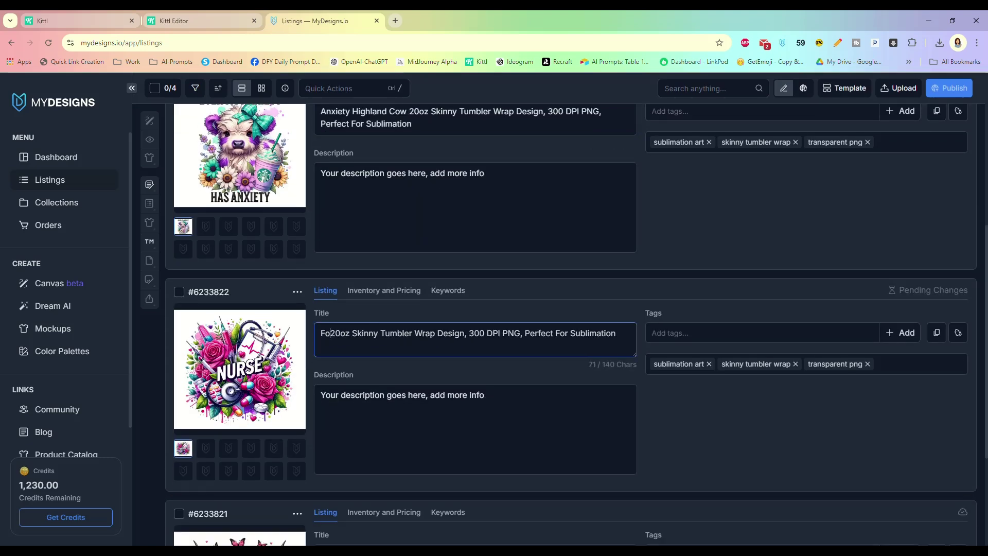
{"action": "key", "text": "BackSpace"}
{"action": "key", "text": "BackSpace"}
{"action": "key", "text": "BackSpace"}
{"action": "key", "text": "BackSpace"}
{"action": "type", "text": "loral "}
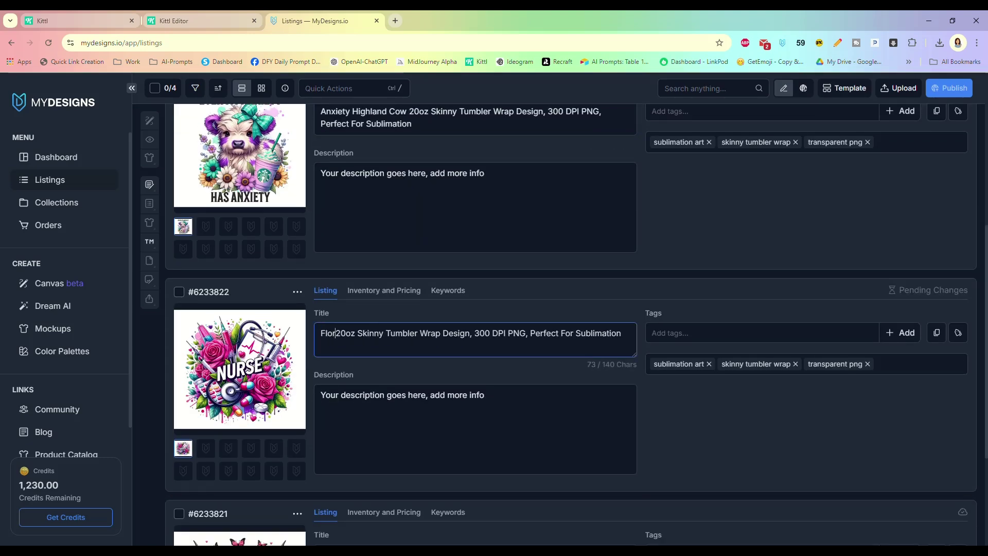
{"action": "type", "text": "Nurse"}
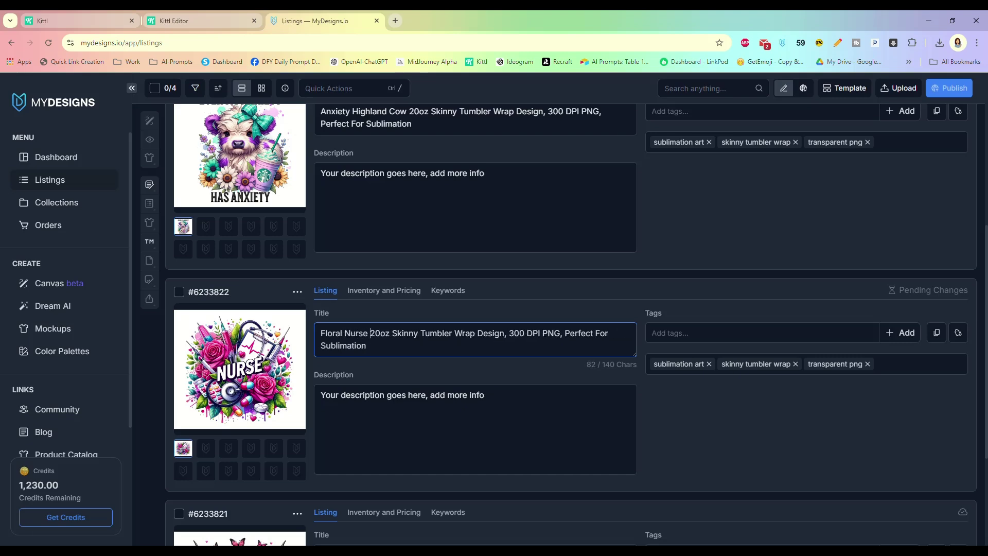
- Open the tag generator for the steampunk heart listing and fetch tags for the keywords "steampunk heart"
{"action": "scroll", "coordinate": [571, 324], "scroll_direction": "up", "scroll_amount": 6}
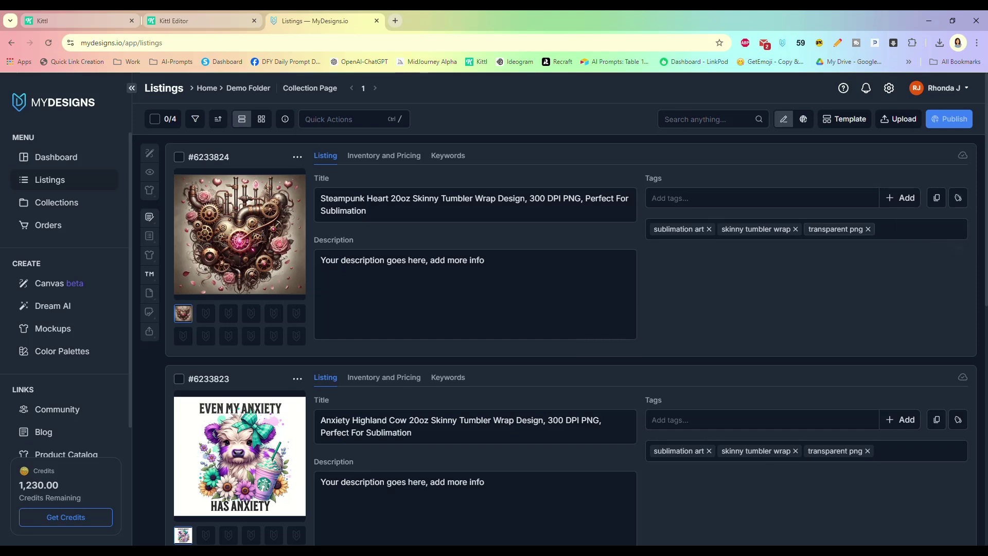
{"action": "left_click", "coordinate": [958, 198]}
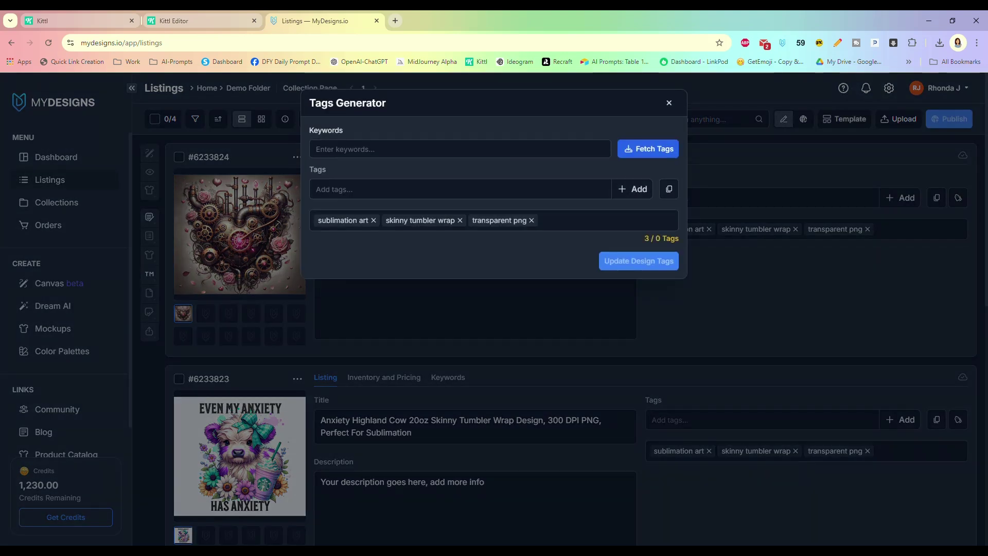
{"action": "type", "text": "steampunk hear"}
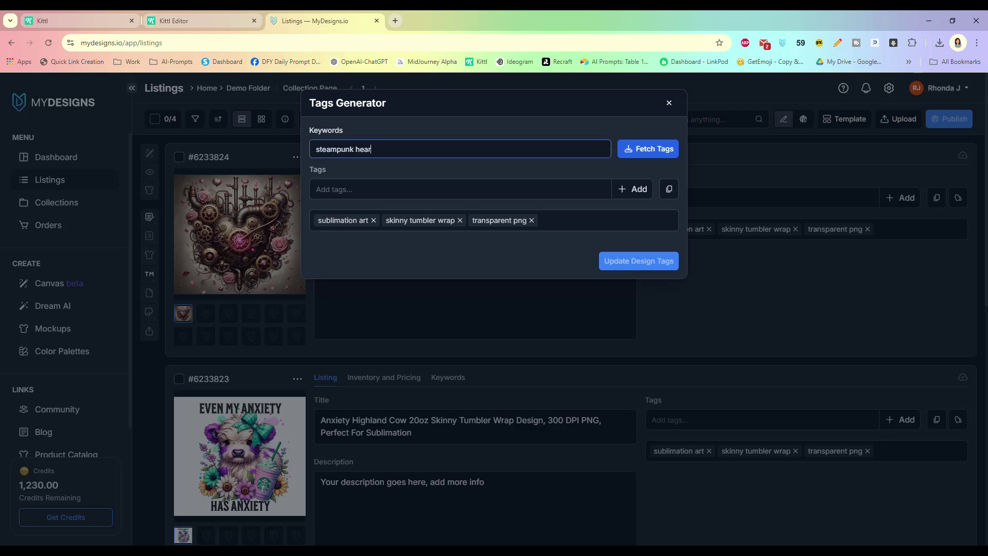
{"action": "type", "text": "t"}
{"action": "key", "text": "Return"}
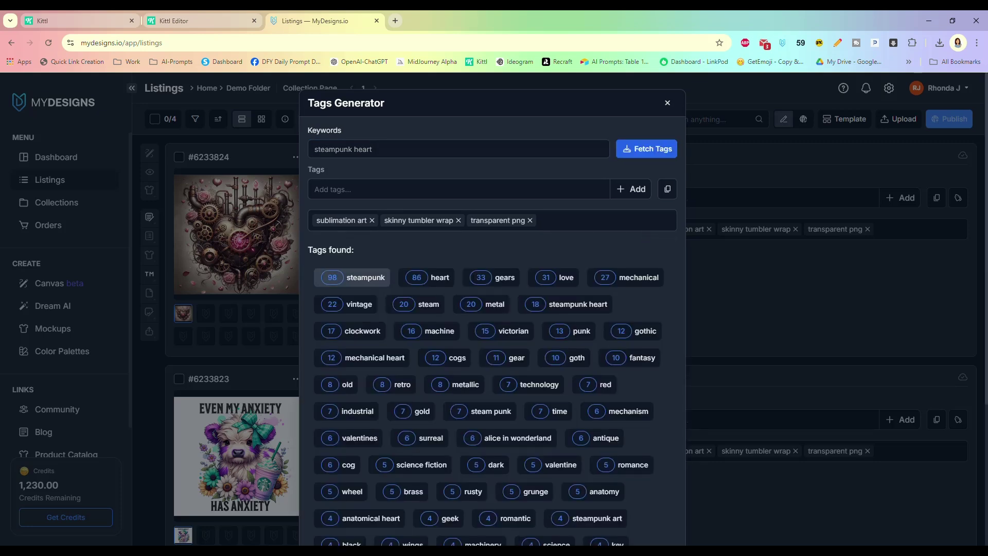
- Add the found tags steampunk, heart, gears, love, mechanical and vintage to the steampunk heart design
{"action": "left_click", "coordinate": [355, 277]}
{"action": "left_click", "coordinate": [430, 277]}
{"action": "left_click", "coordinate": [492, 278]}
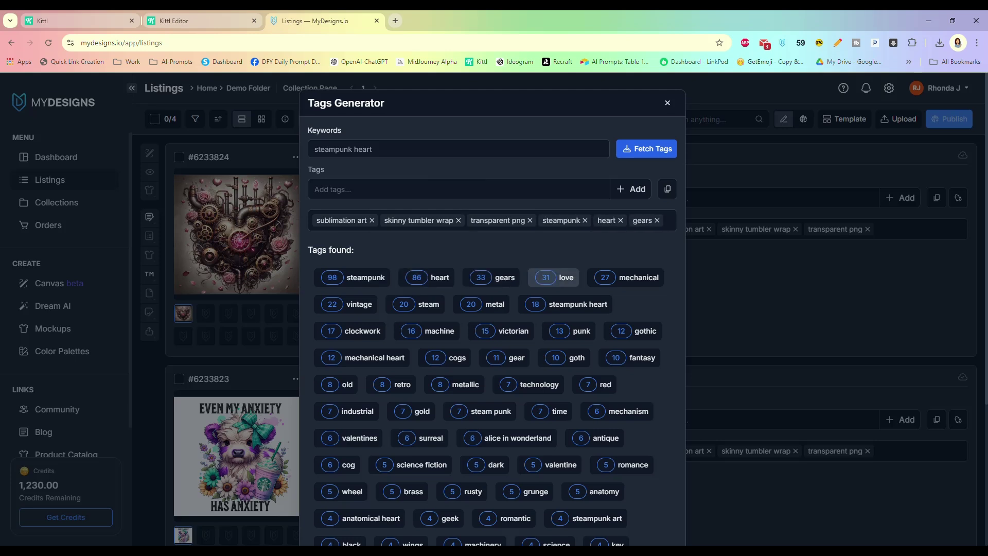
{"action": "left_click", "coordinate": [556, 277]}
{"action": "left_click", "coordinate": [628, 292]}
{"action": "left_click", "coordinate": [350, 318]}
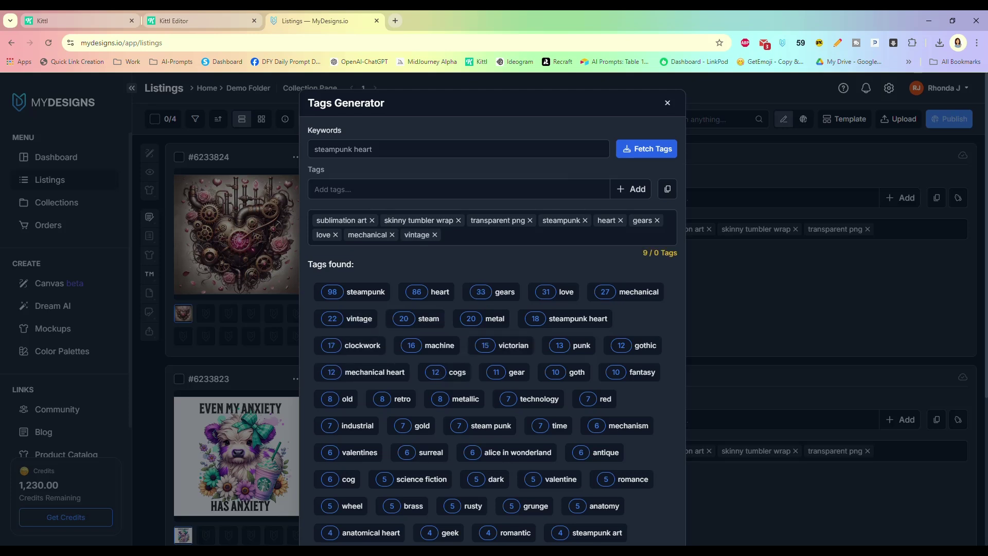
- Add the tags mechanical heart, surreal, valentines and steampunk design, and update the design's tags
{"action": "left_click", "coordinate": [374, 372]}
{"action": "scroll", "coordinate": [479, 374], "scroll_direction": "down", "scroll_amount": 1}
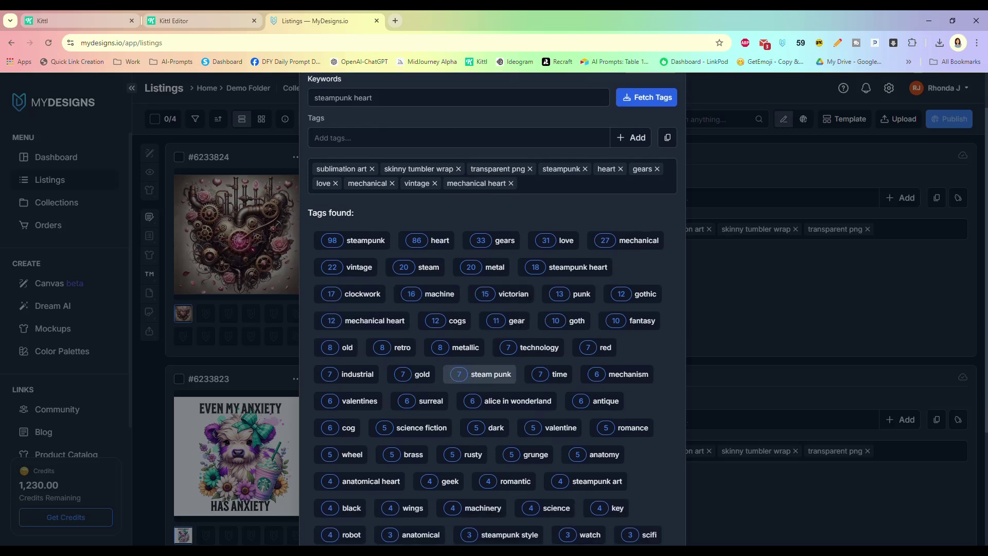
{"action": "scroll", "coordinate": [420, 349], "scroll_direction": "down", "scroll_amount": 1}
{"action": "left_click", "coordinate": [427, 350]}
{"action": "left_click", "coordinate": [358, 350]}
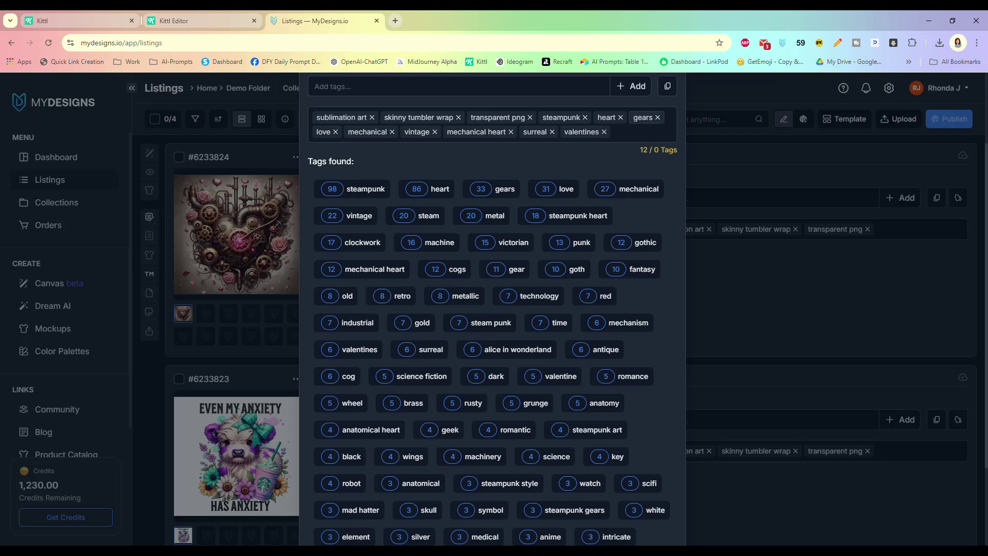
{"action": "scroll", "coordinate": [525, 403], "scroll_direction": "down", "scroll_amount": 2}
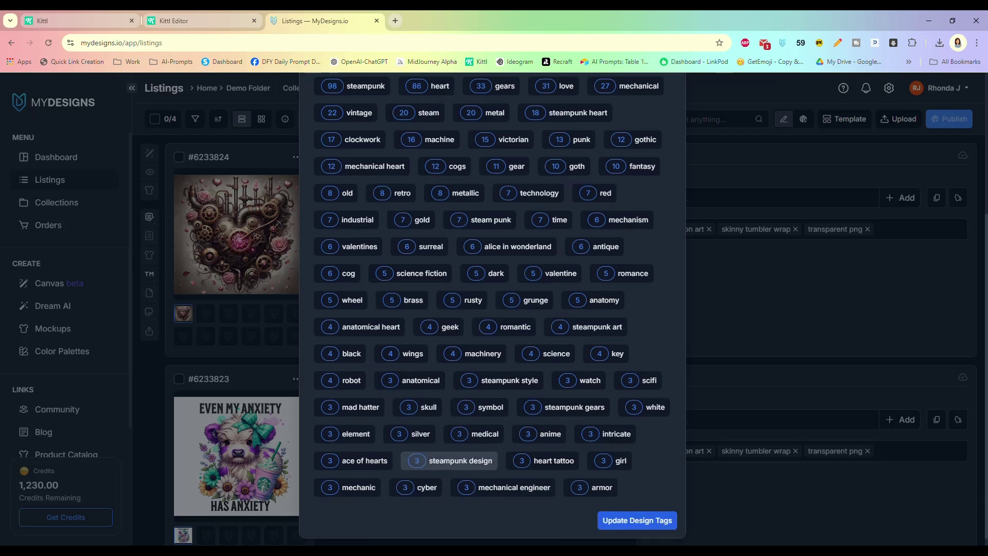
{"action": "left_click", "coordinate": [449, 461]}
{"action": "scroll", "coordinate": [515, 360], "scroll_direction": "up", "scroll_amount": 5}
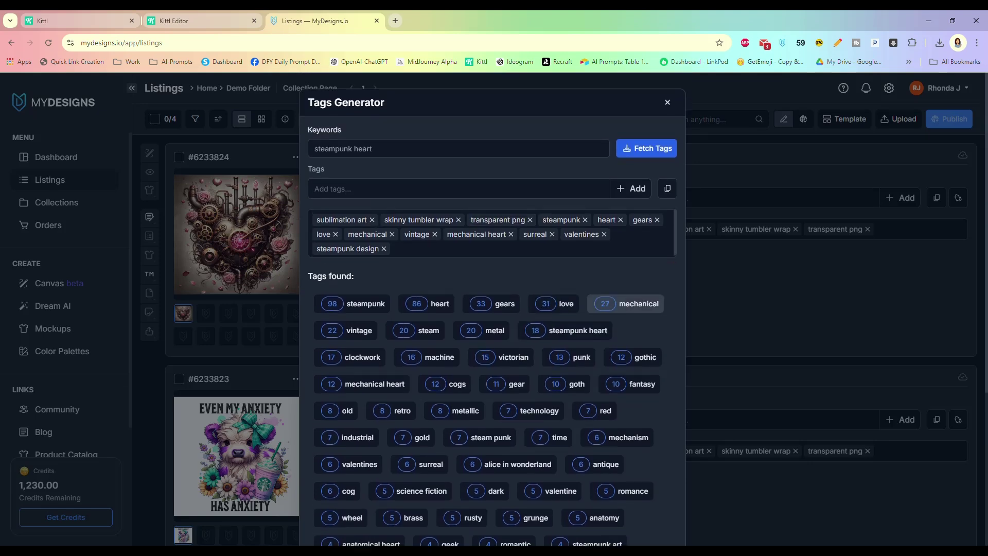
{"action": "scroll", "coordinate": [626, 304], "scroll_direction": "down", "scroll_amount": 5}
{"action": "left_click", "coordinate": [637, 511]}
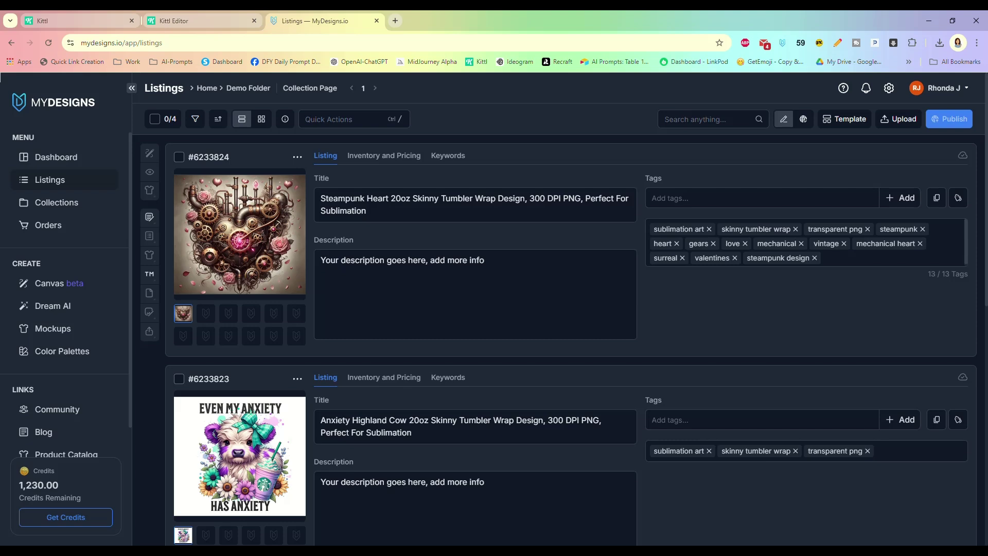
- Open the tag generator for the anxiety highland cow listing and fetch tags for "highland cow teal purple anxiety"
{"action": "scroll", "coordinate": [566, 309], "scroll_direction": "down", "scroll_amount": 3}
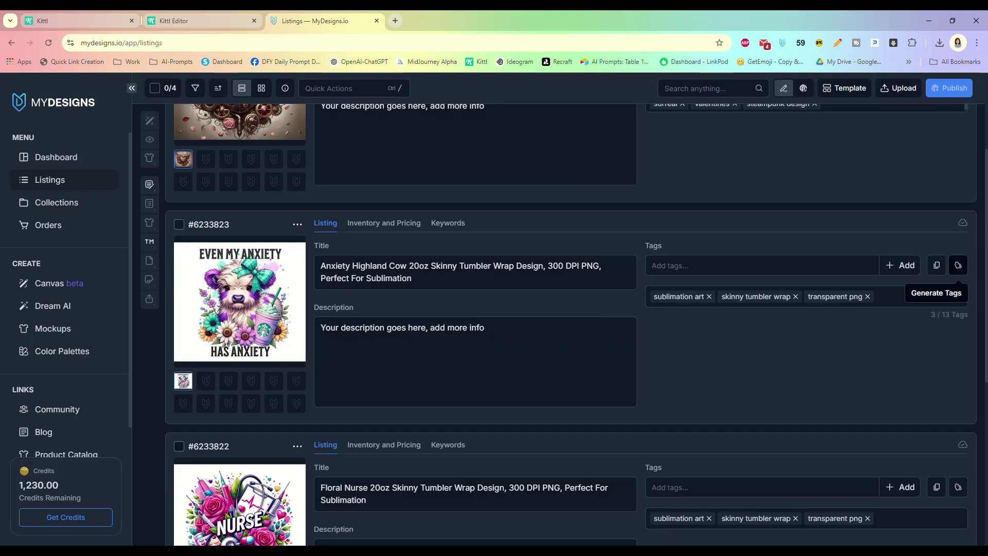
{"action": "left_click", "coordinate": [958, 265]}
{"action": "left_click", "coordinate": [460, 150]}
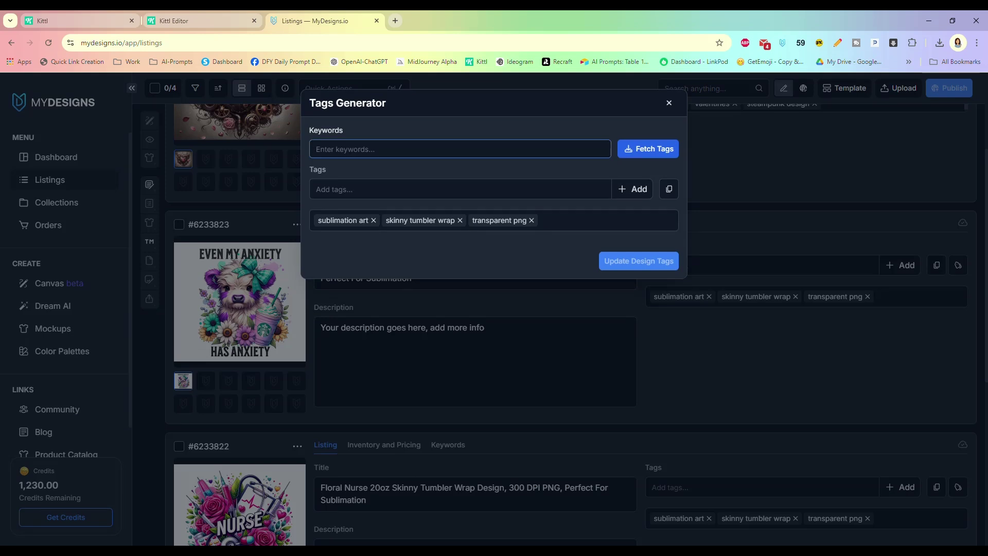
{"action": "type", "text": "highland cow teal purple anxiety"}
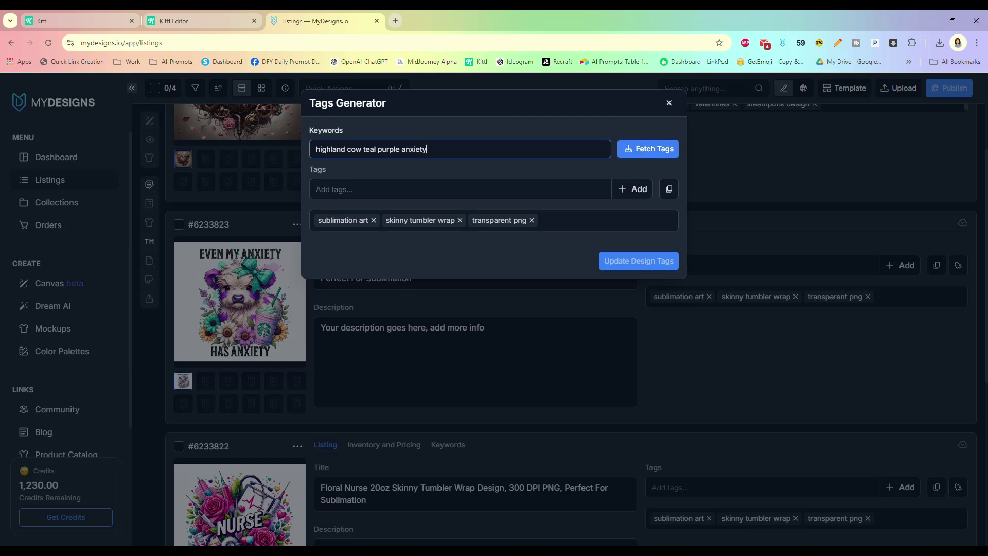
{"action": "left_click", "coordinate": [648, 149]}
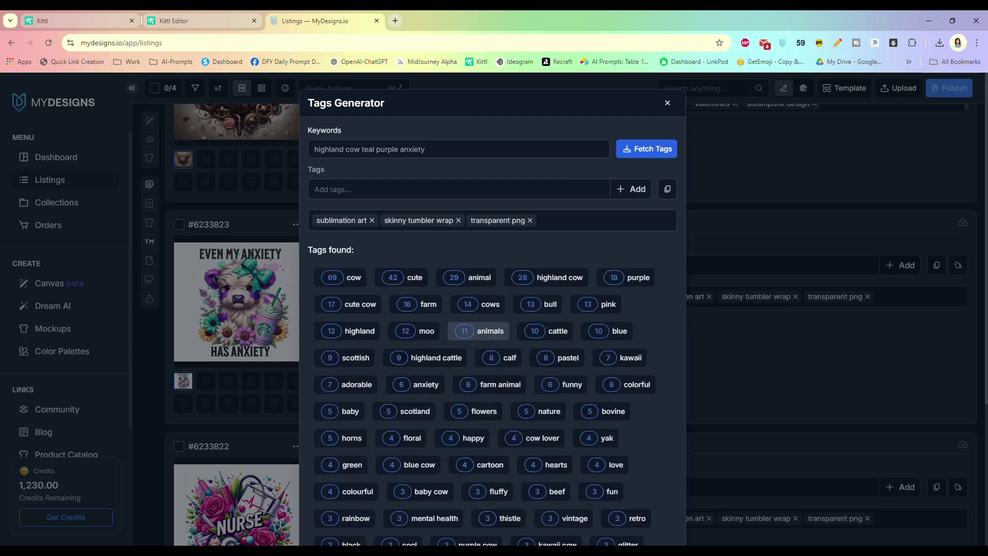
- Add the found tags cute cow, highland cow, purple, anxiety and funny to the anxiety highland cow design
{"action": "left_click", "coordinate": [347, 304]}
{"action": "left_click", "coordinate": [560, 276]}
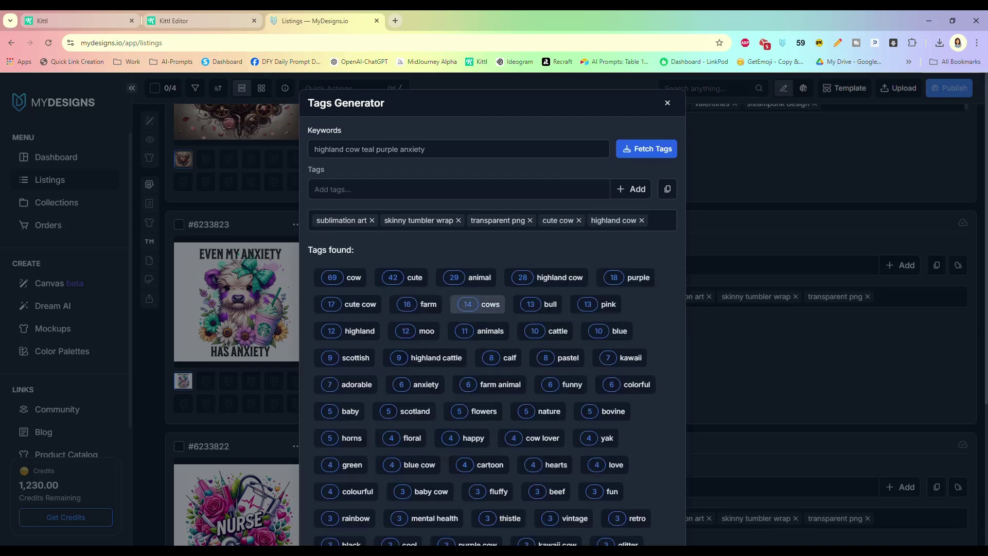
{"action": "scroll", "coordinate": [498, 306], "scroll_direction": "down", "scroll_amount": 1}
{"action": "left_click", "coordinate": [625, 226]}
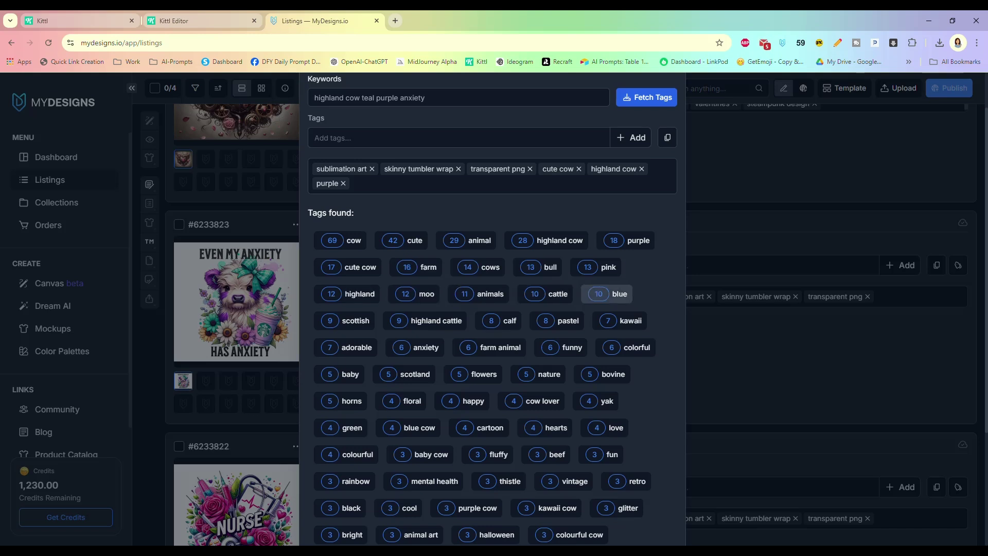
{"action": "scroll", "coordinate": [425, 269], "scroll_direction": "down", "scroll_amount": 1}
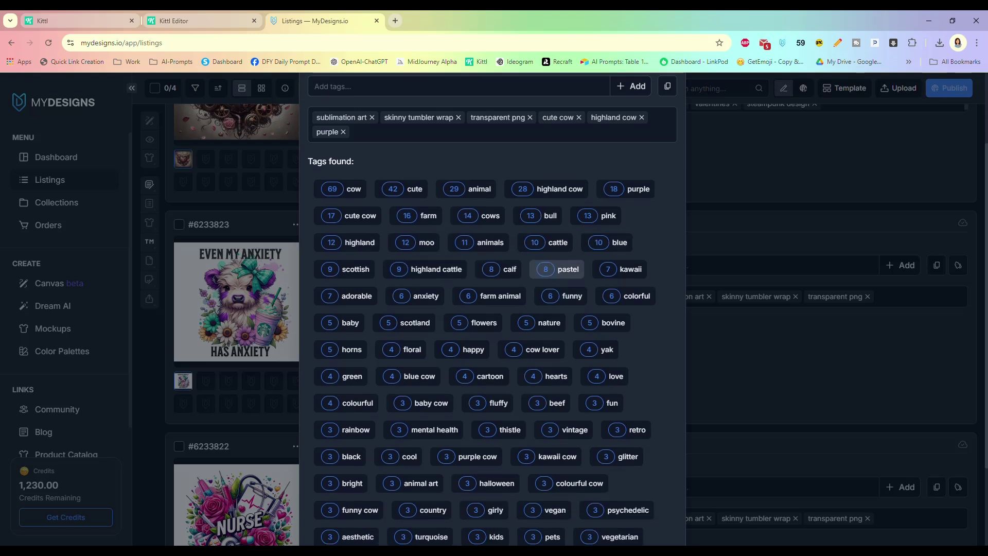
{"action": "left_click", "coordinate": [417, 295]}
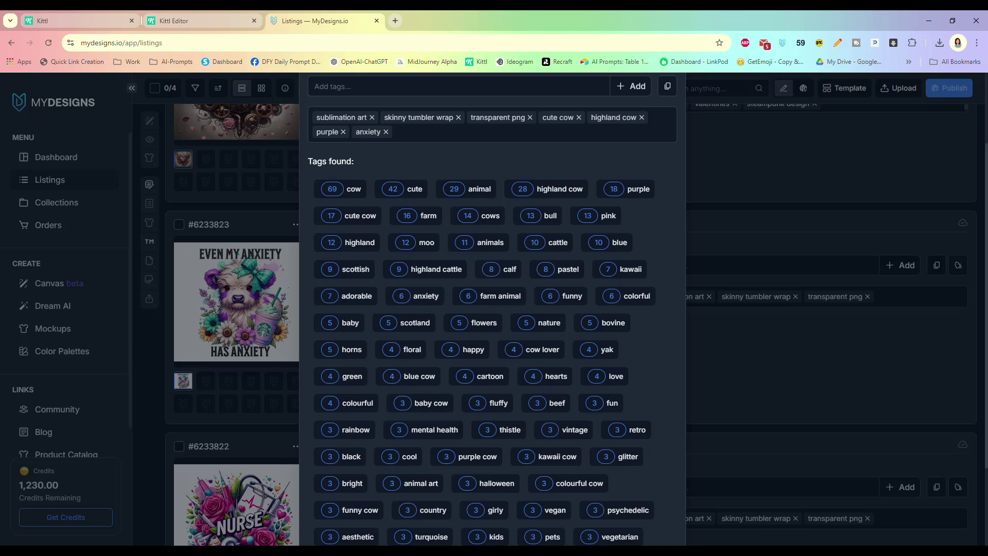
{"action": "left_click", "coordinate": [563, 296]}
{"action": "scroll", "coordinate": [473, 323], "scroll_direction": "down", "scroll_amount": 2}
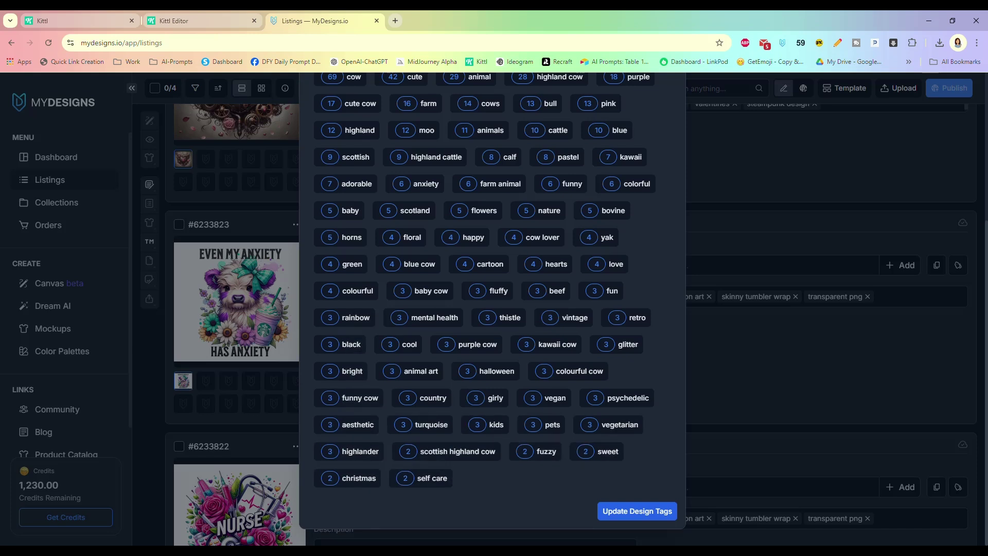
- Add the custom tag teal and the found tag pastel, and update the highland cow design's tags
{"action": "scroll", "coordinate": [494, 309], "scroll_direction": "up", "scroll_amount": 2}
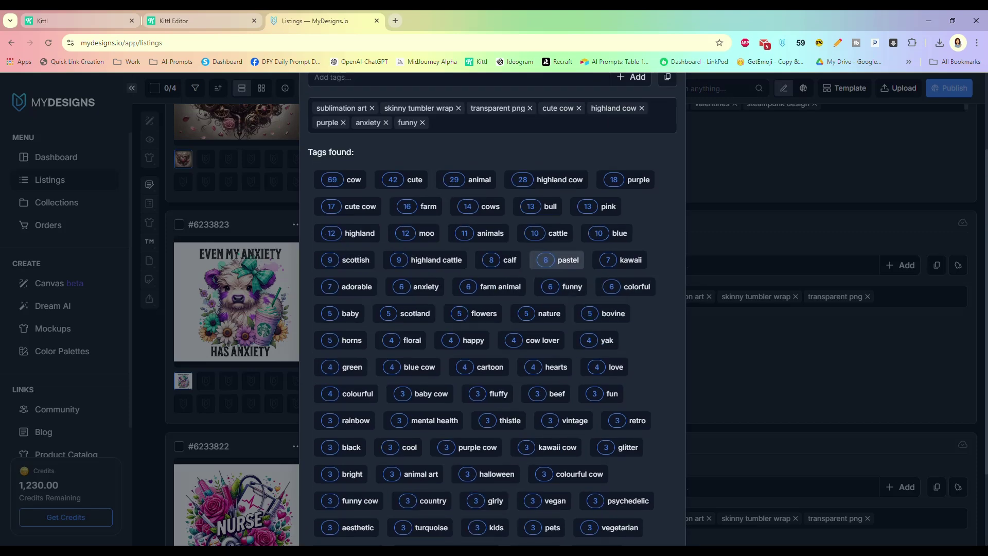
{"action": "scroll", "coordinate": [557, 260], "scroll_direction": "up", "scroll_amount": 1}
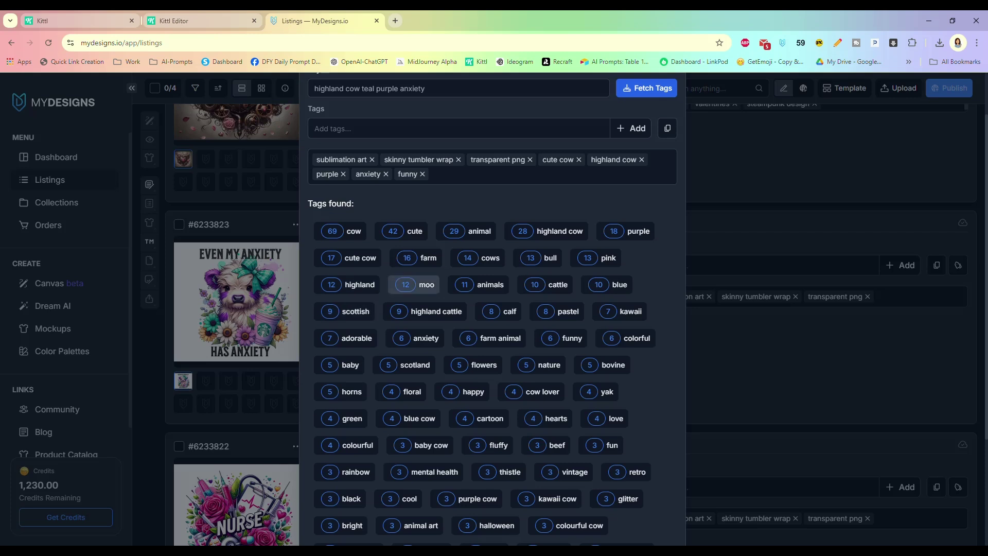
{"action": "left_click", "coordinate": [411, 129]}
{"action": "type", "text": "teal"}
{"action": "key", "text": "Return"}
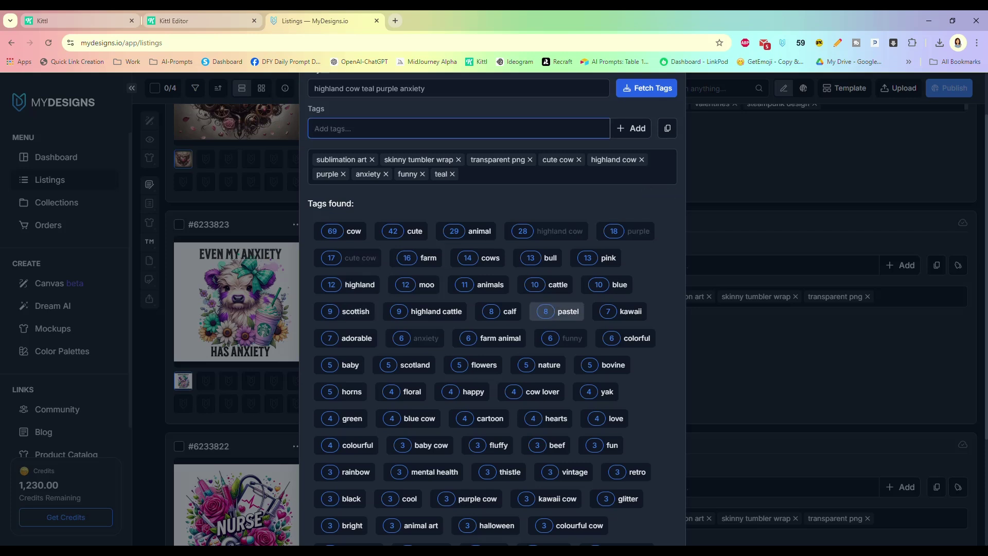
{"action": "scroll", "coordinate": [558, 289], "scroll_direction": "down", "scroll_amount": 1}
{"action": "left_click", "coordinate": [558, 260]}
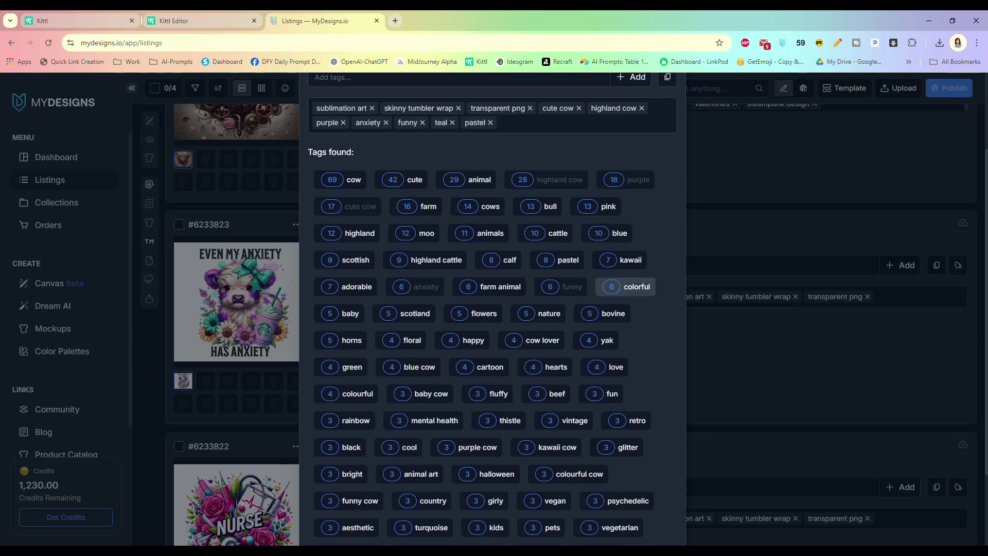
{"action": "scroll", "coordinate": [591, 309], "scroll_direction": "down", "scroll_amount": 2}
{"action": "left_click", "coordinate": [637, 511]}
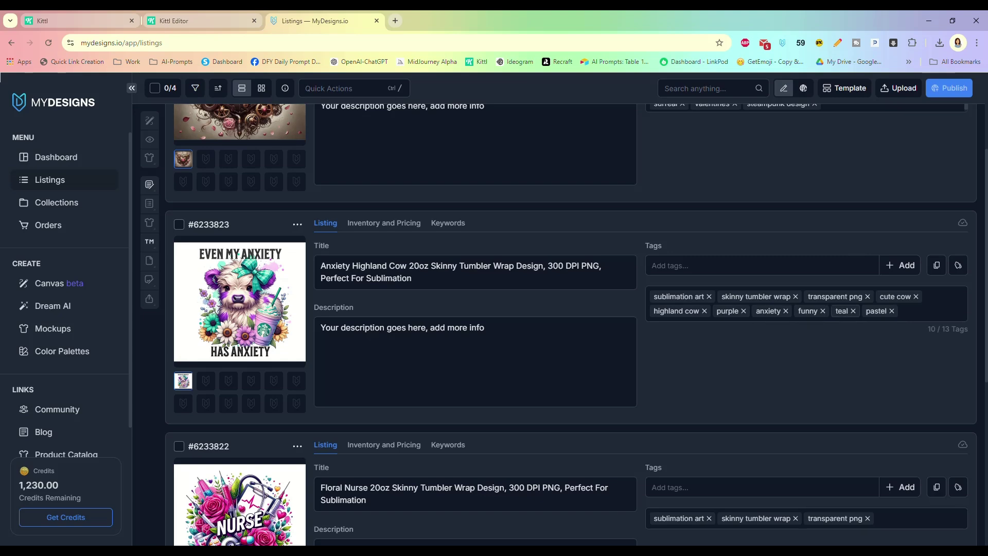
- Show the listings as a grid, select all four and start Image Mockups for them
{"action": "scroll", "coordinate": [958, 206], "scroll_direction": "down", "scroll_amount": 6}
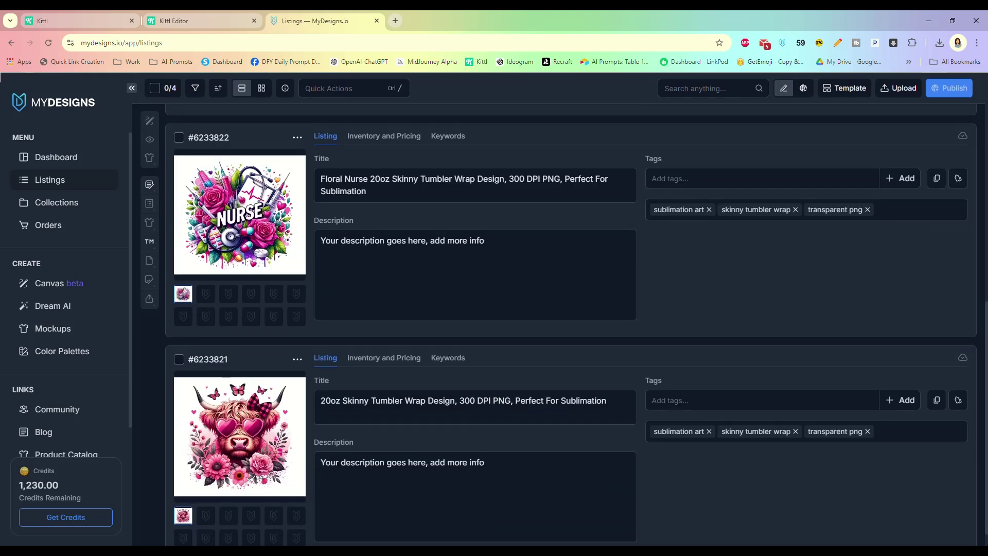
{"action": "scroll", "coordinate": [571, 329], "scroll_direction": "up", "scroll_amount": 9}
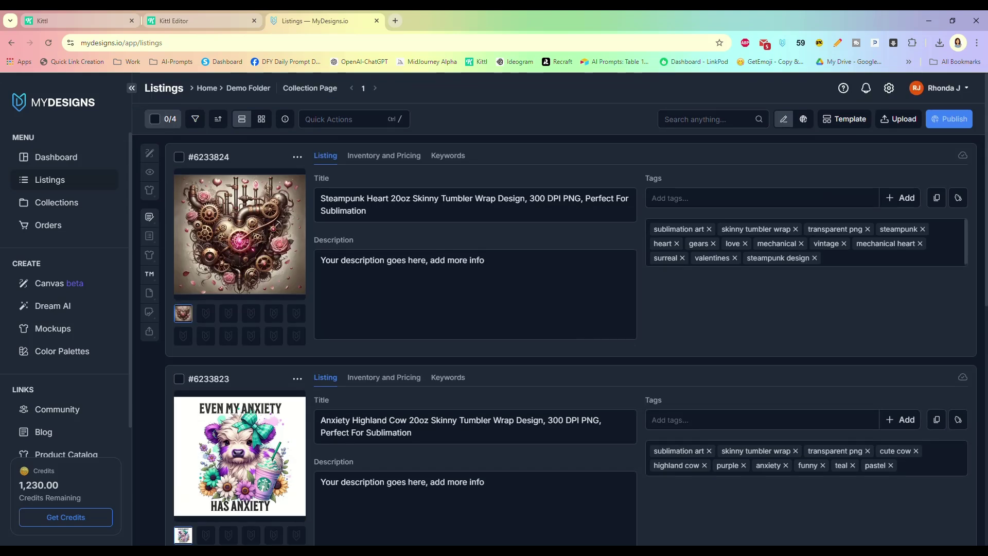
{"action": "left_click", "coordinate": [262, 119]}
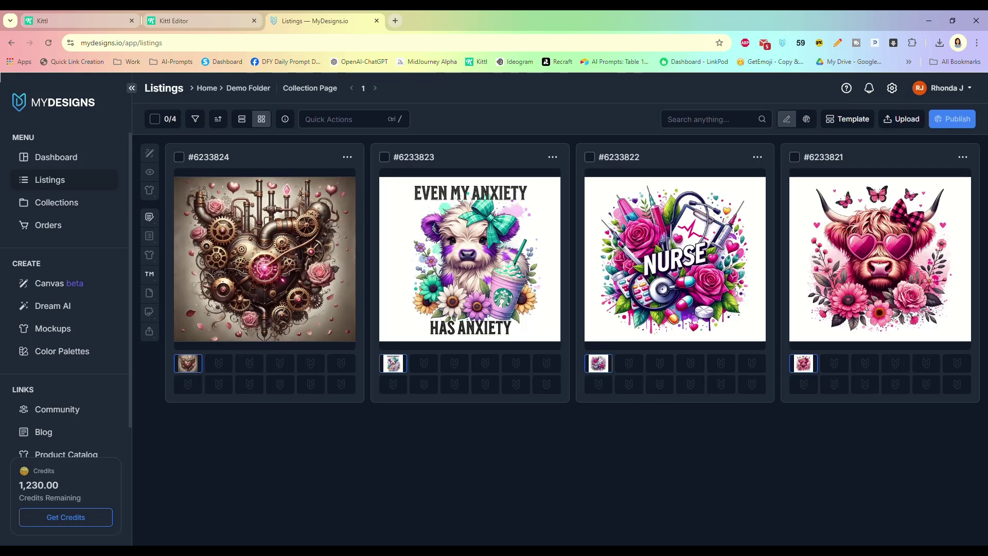
{"action": "left_click", "coordinate": [154, 119]}
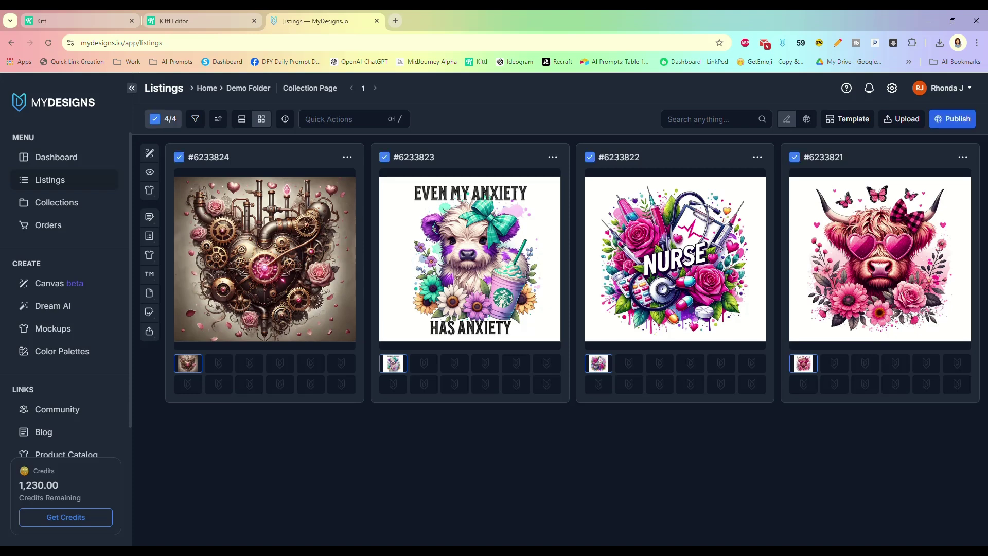
{"action": "key", "text": "ctrl+slash"}
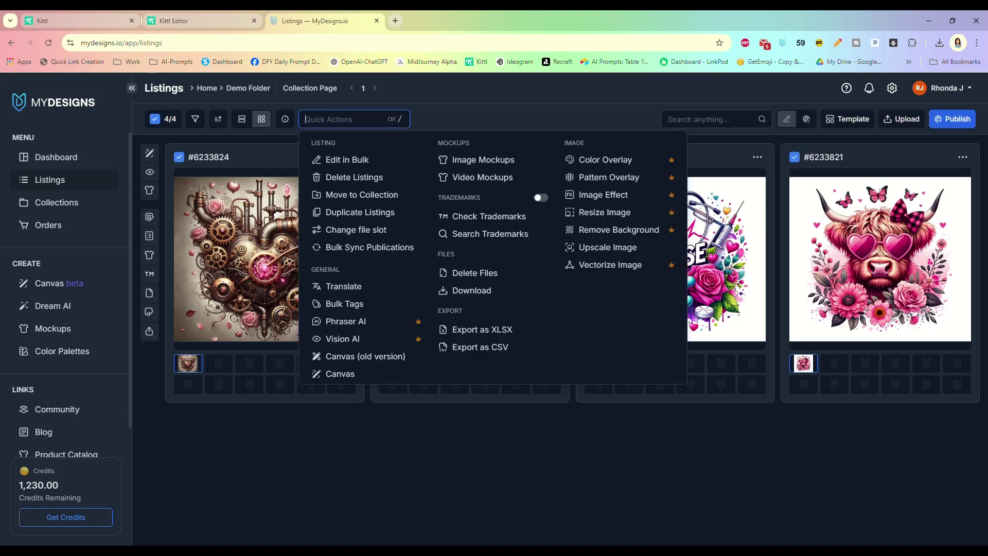
{"action": "left_click", "coordinate": [483, 160]}
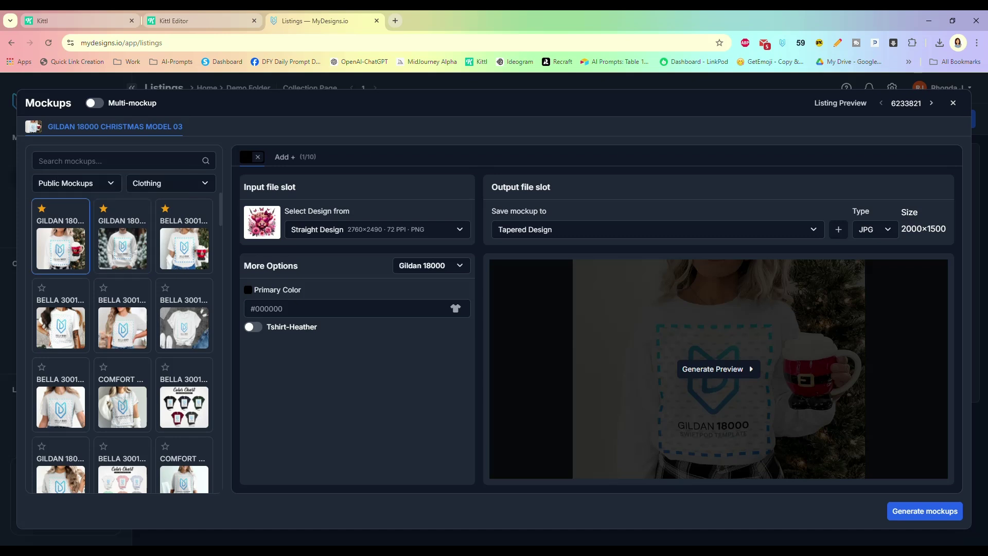
- Filter the public mockups to the Digital category
{"action": "left_click", "coordinate": [170, 182]}
{"action": "left_click", "coordinate": [149, 203]}
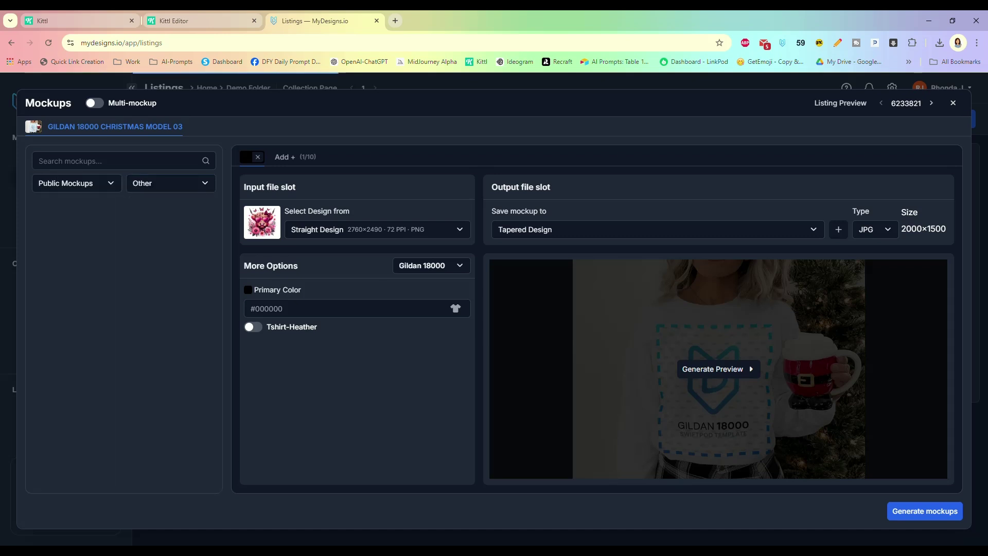
{"action": "left_click", "coordinate": [170, 183]}
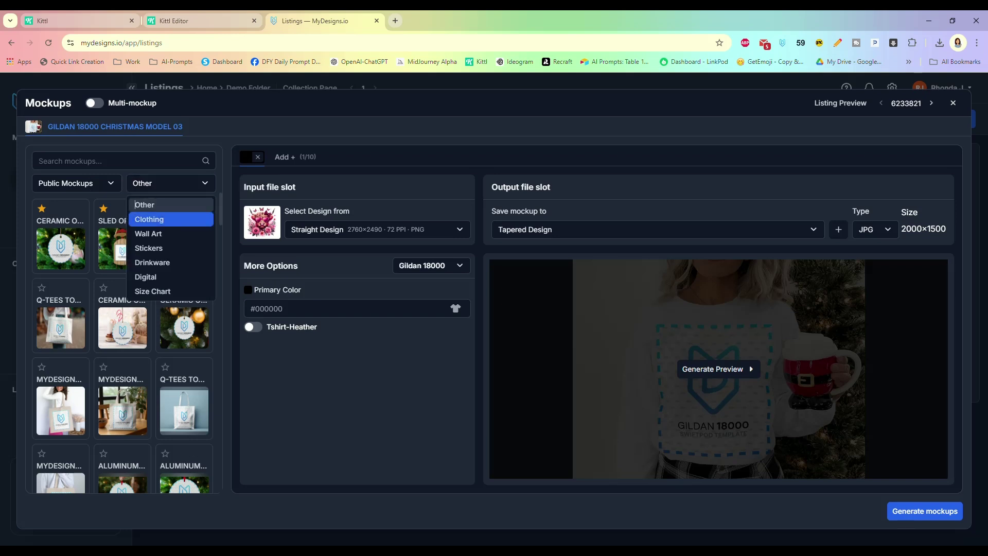
{"action": "left_click", "coordinate": [171, 276]}
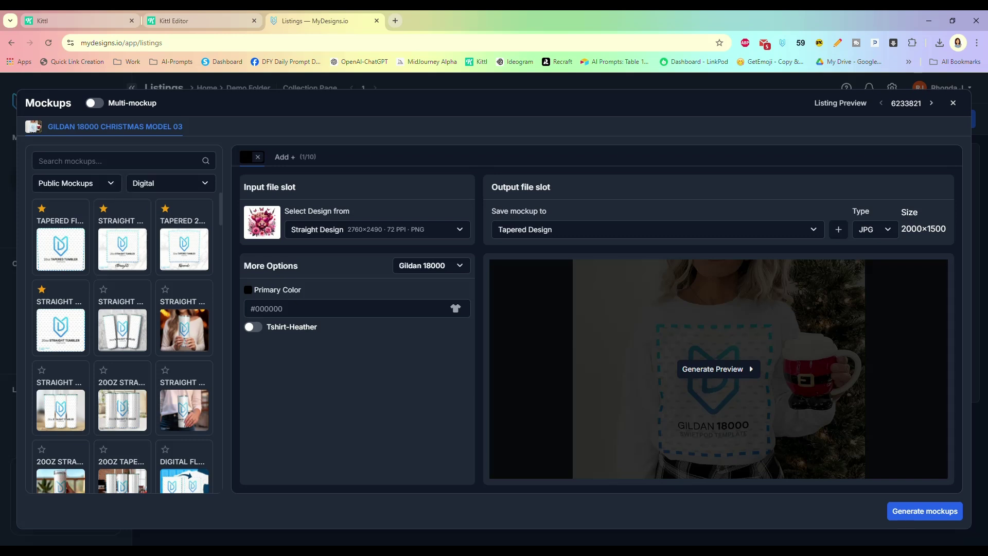
- Choose the Straight 20oz Digital Tumbler Template, enable multi-mockup and add the Tapered 20oz Digital Tumbler Template
{"action": "left_click", "coordinate": [41, 181]}
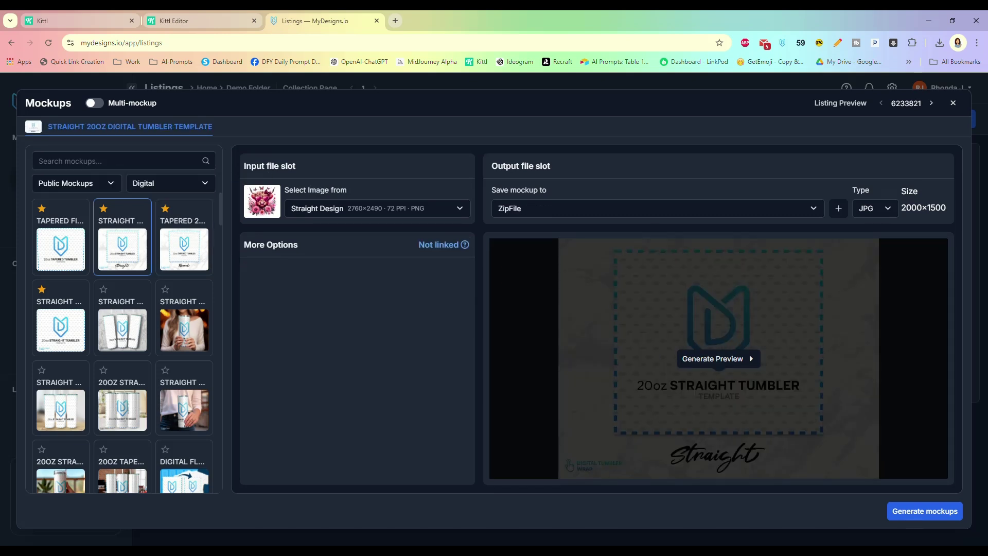
{"action": "left_click", "coordinate": [95, 103]}
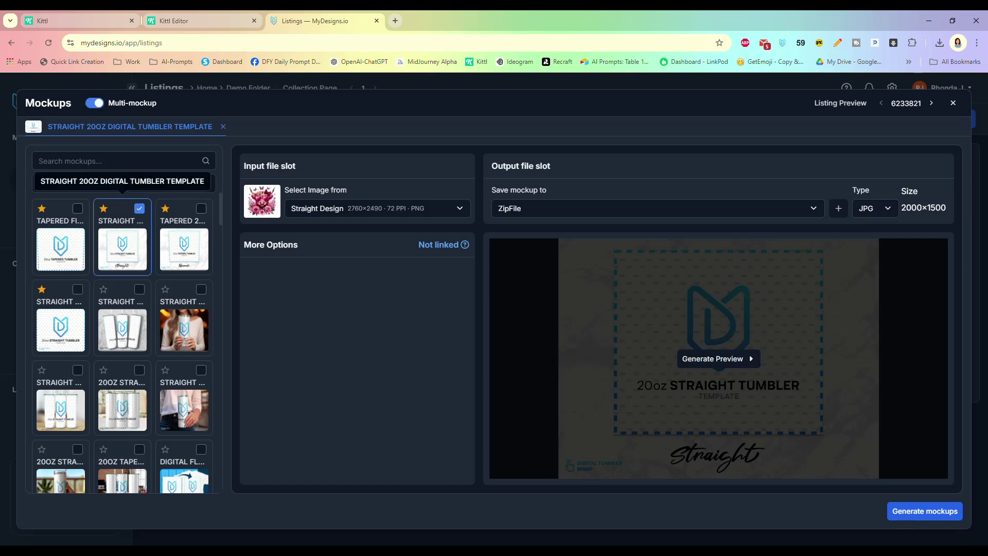
{"action": "left_click", "coordinate": [202, 208]}
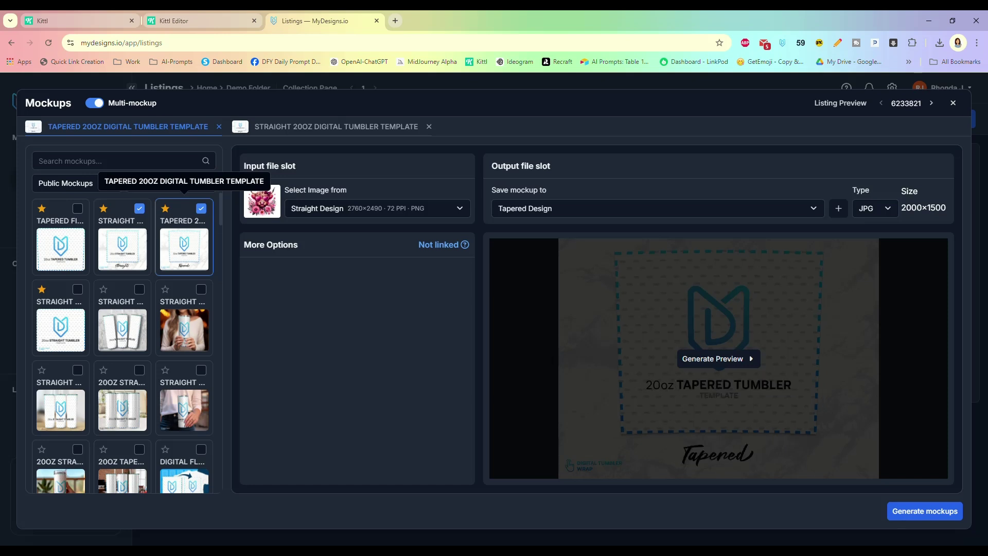
- Generate a preview of the Straight 20oz Digital Tumbler Lifestyle mockup with the pink highland cow design
{"action": "scroll", "coordinate": [123, 339], "scroll_direction": "down", "scroll_amount": 1}
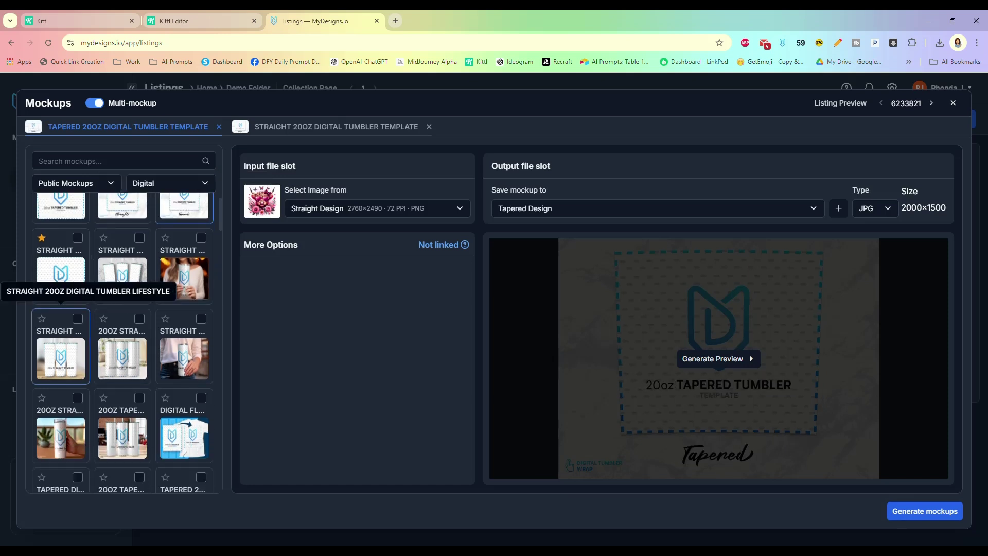
{"action": "left_click", "coordinate": [60, 345]}
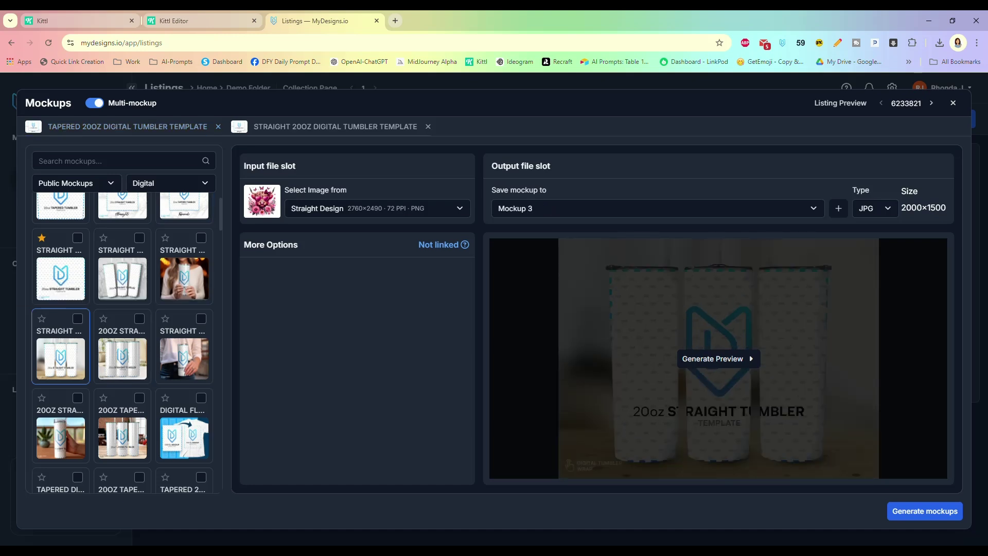
{"action": "left_click", "coordinate": [718, 359]}
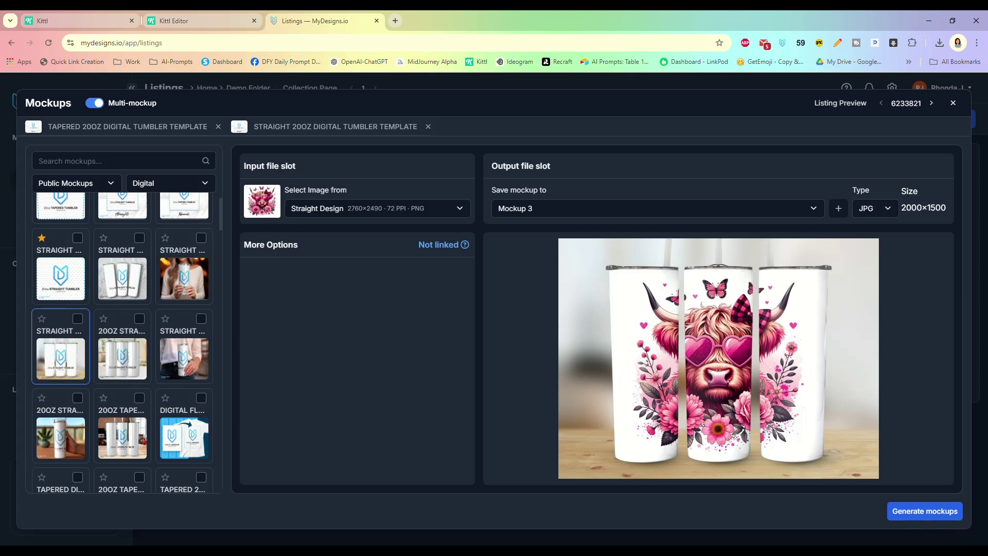
- Save the straight tumbler template mockup to the Mockup 3 slot and the tapered one to Mockup 4
{"action": "scroll", "coordinate": [122, 252], "scroll_direction": "up", "scroll_amount": 1}
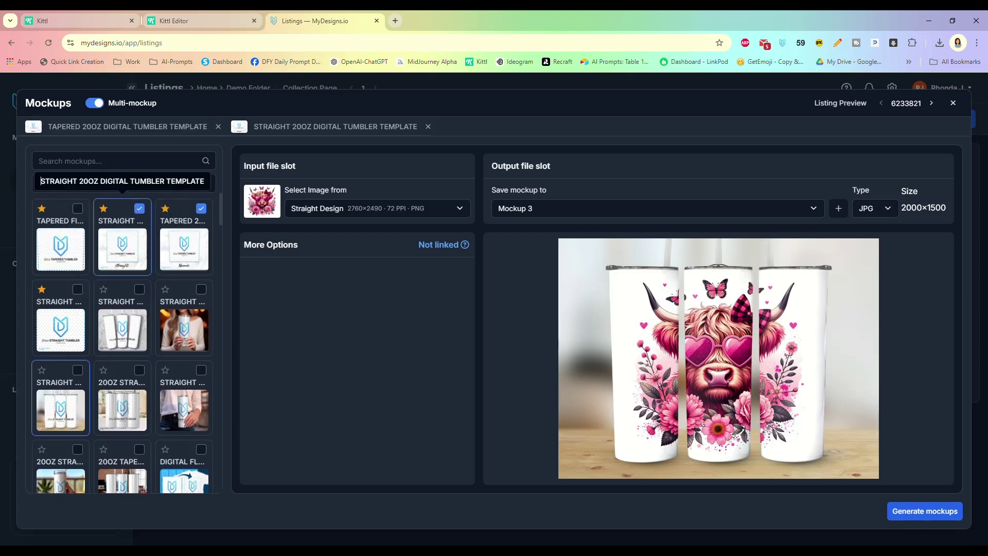
{"action": "left_click", "coordinate": [123, 252]}
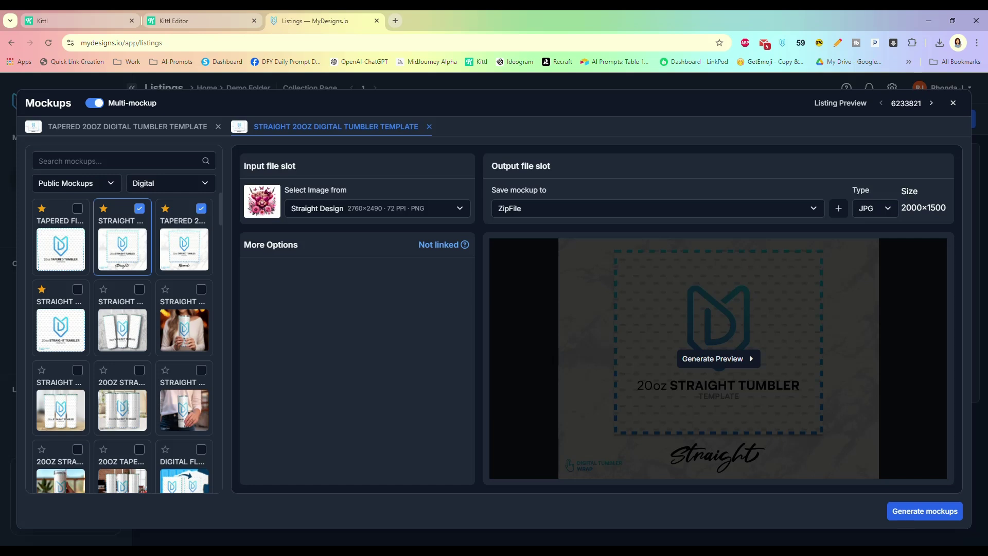
{"action": "left_click", "coordinate": [654, 208]}
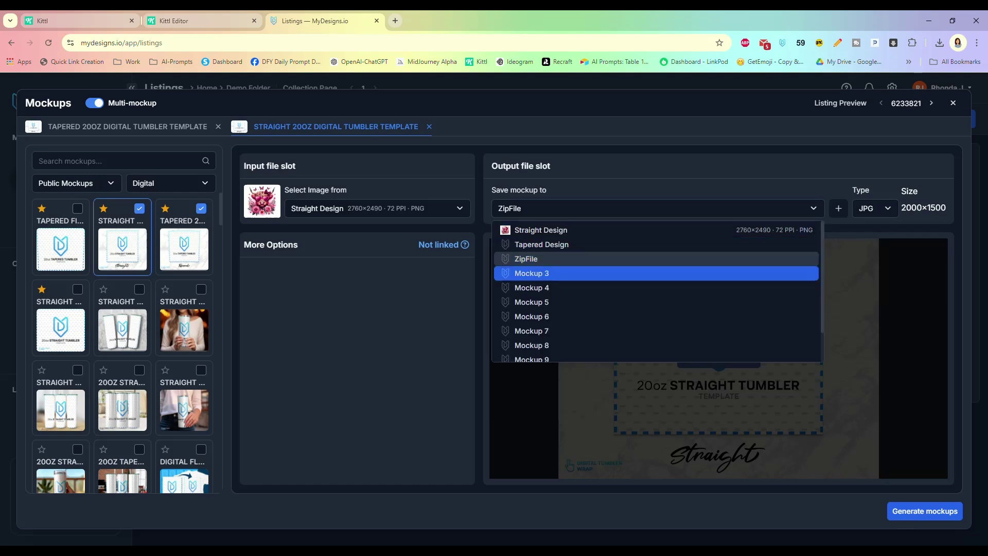
{"action": "left_click", "coordinate": [531, 273]}
{"action": "left_click", "coordinate": [184, 226]}
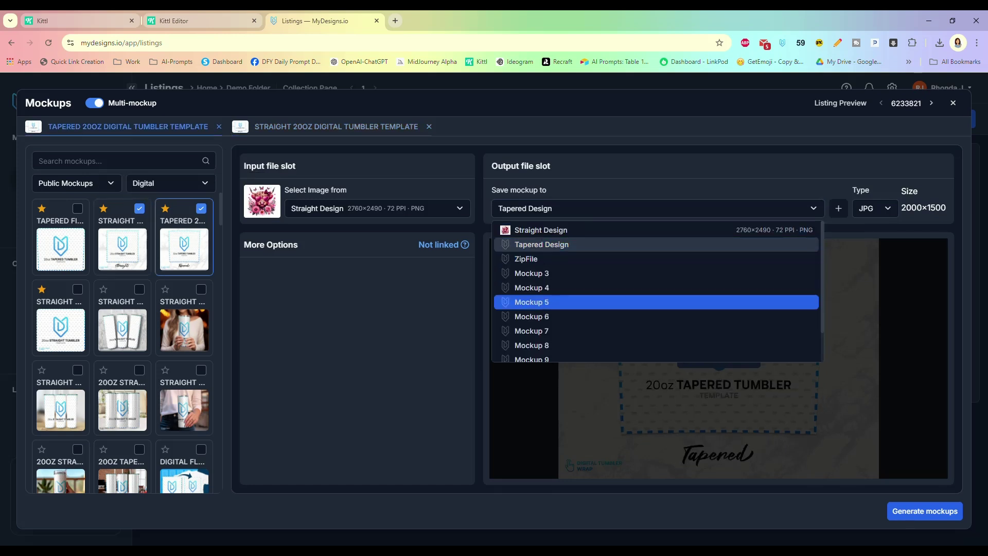
{"action": "left_click", "coordinate": [531, 287]}
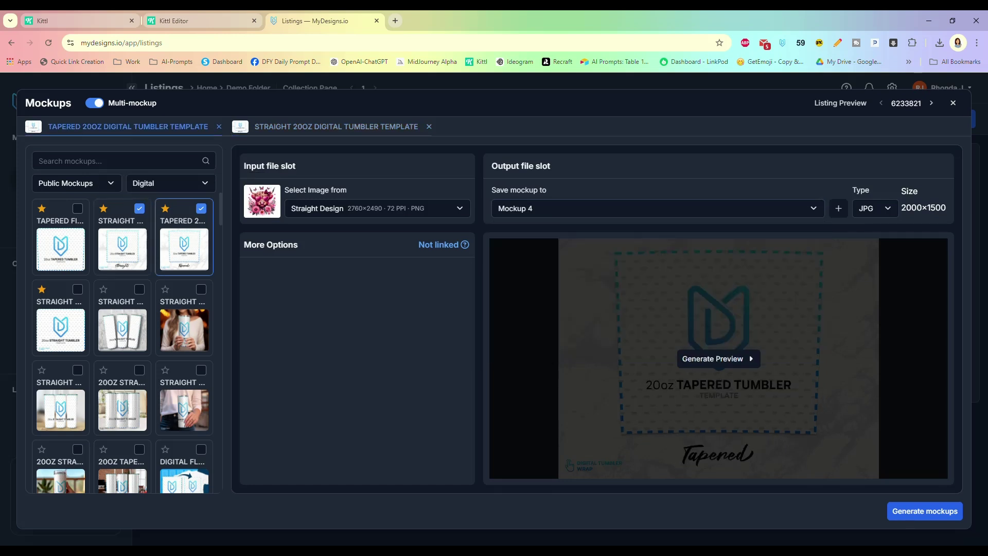
- Include the Straight 20oz Digital Tumbler Lifestyle mockup and save it to the Mockup 5 slot
{"action": "left_click", "coordinate": [60, 407]}
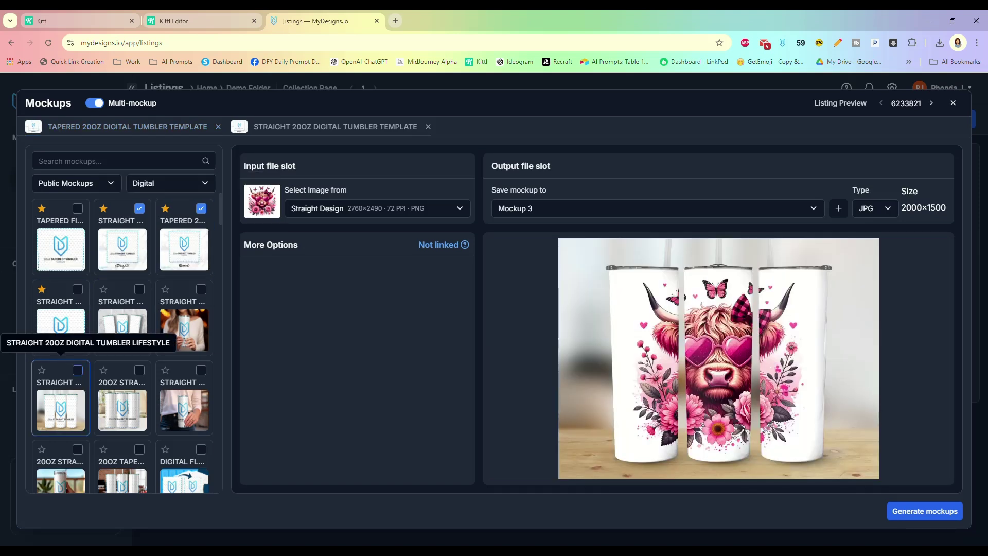
{"action": "left_click", "coordinate": [78, 370]}
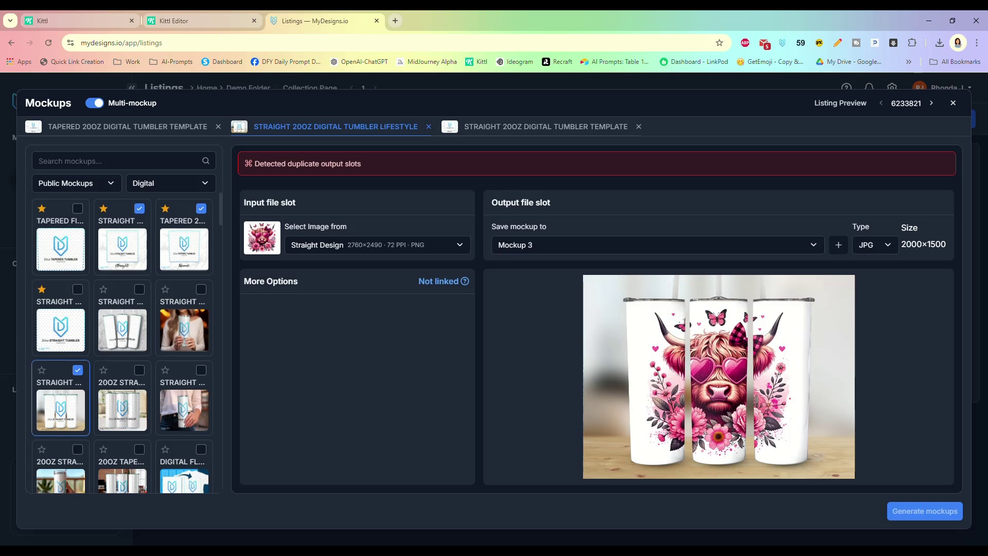
{"action": "left_click", "coordinate": [566, 244]}
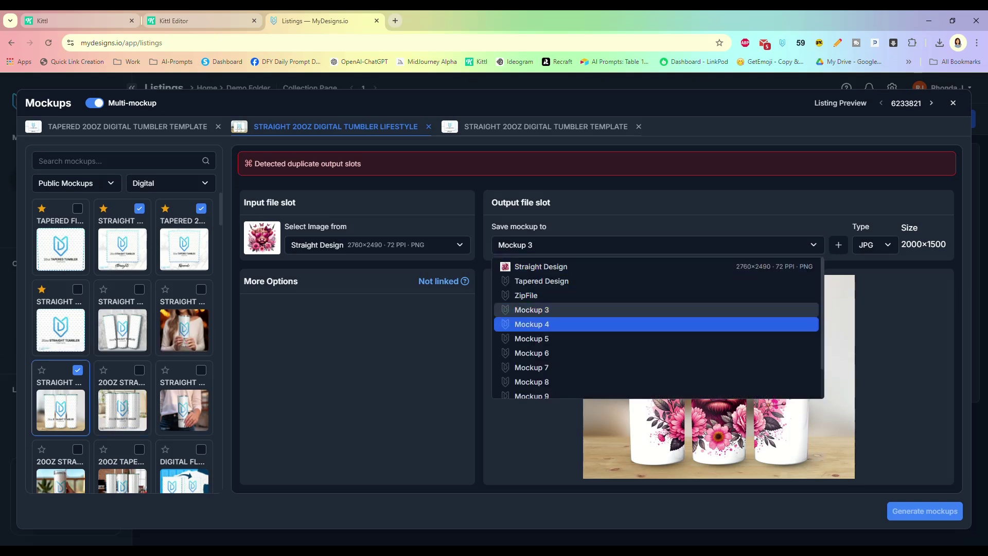
{"action": "left_click", "coordinate": [535, 338]}
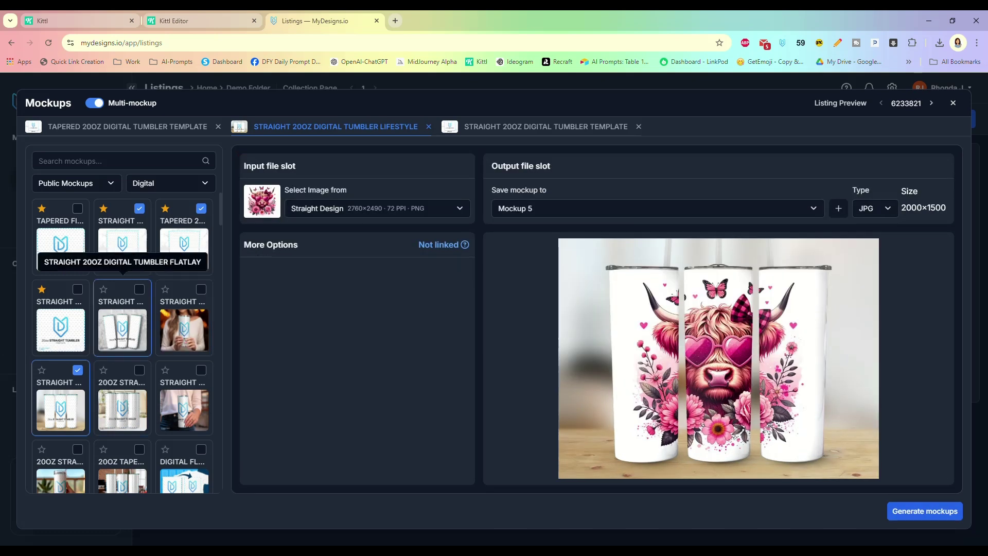
- Preview the 20oz Straight Digital Tumbler Lifestyle 02 mockup with the highland cow design and save it to the Mockup 6 slot
{"action": "scroll", "coordinate": [122, 319], "scroll_direction": "down", "scroll_amount": 1}
{"action": "left_click", "coordinate": [123, 334]}
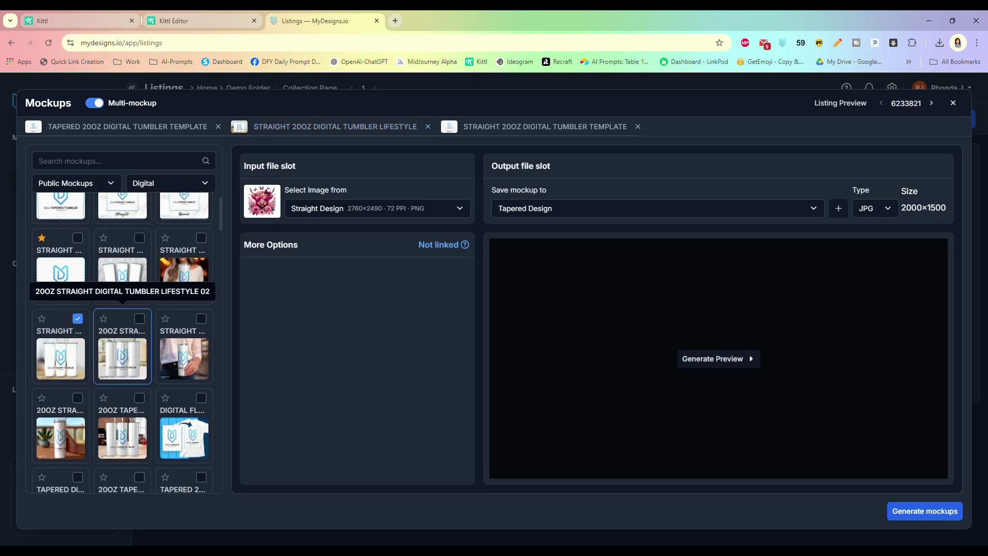
{"action": "left_click", "coordinate": [718, 359]}
{"action": "left_click", "coordinate": [654, 208]}
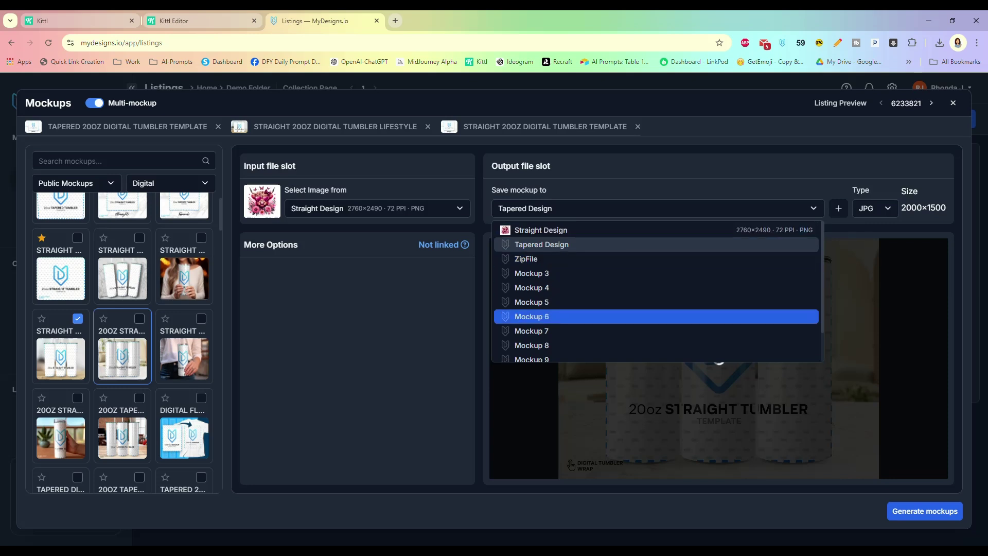
{"action": "left_click", "coordinate": [566, 316]}
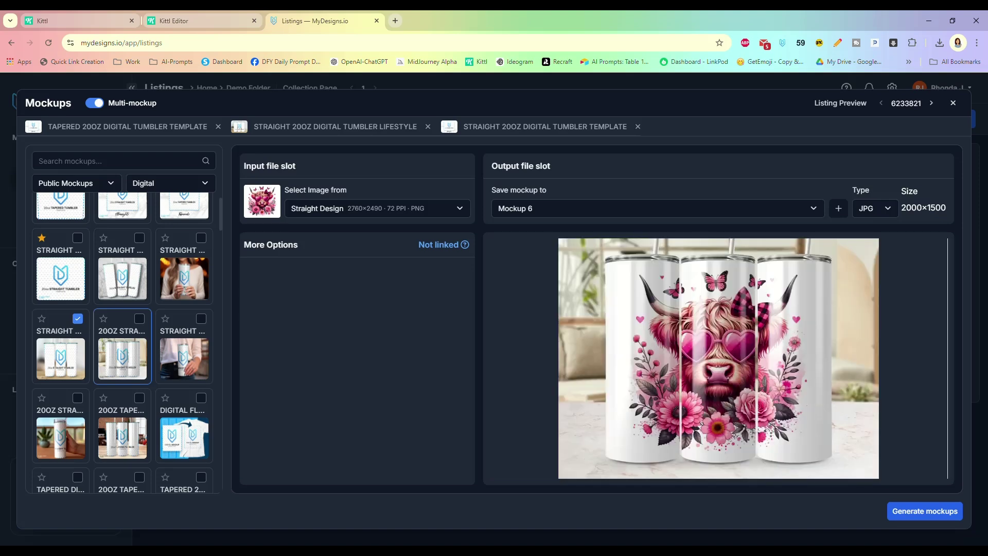
- Include the 20oz Straight Digital Tumbler Lifestyle 02 mockup in the multi-mockup batch
{"action": "scroll", "coordinate": [121, 340], "scroll_direction": "down", "scroll_amount": 3}
{"action": "scroll", "coordinate": [122, 340], "scroll_direction": "up", "scroll_amount": 4}
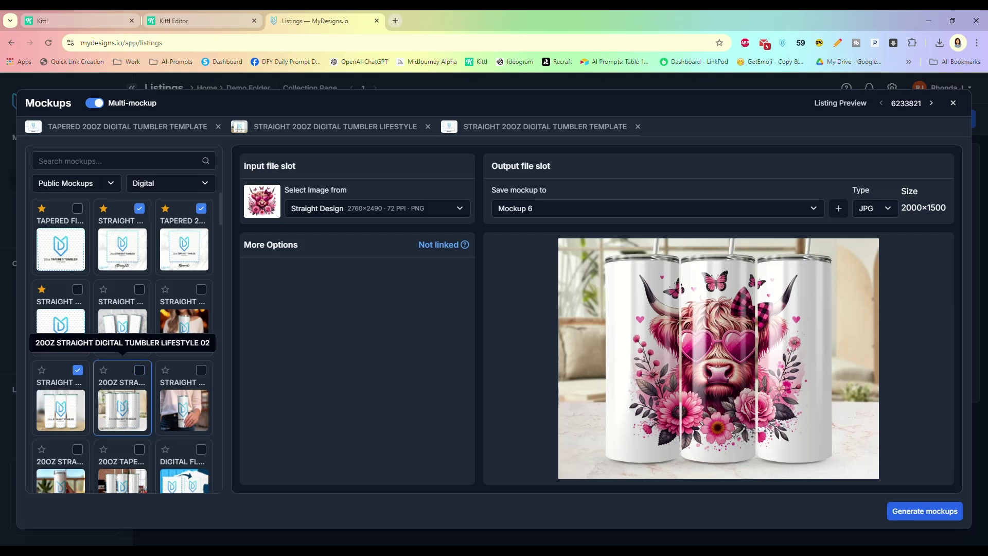
{"action": "scroll", "coordinate": [122, 360], "scroll_direction": "down", "scroll_amount": 2}
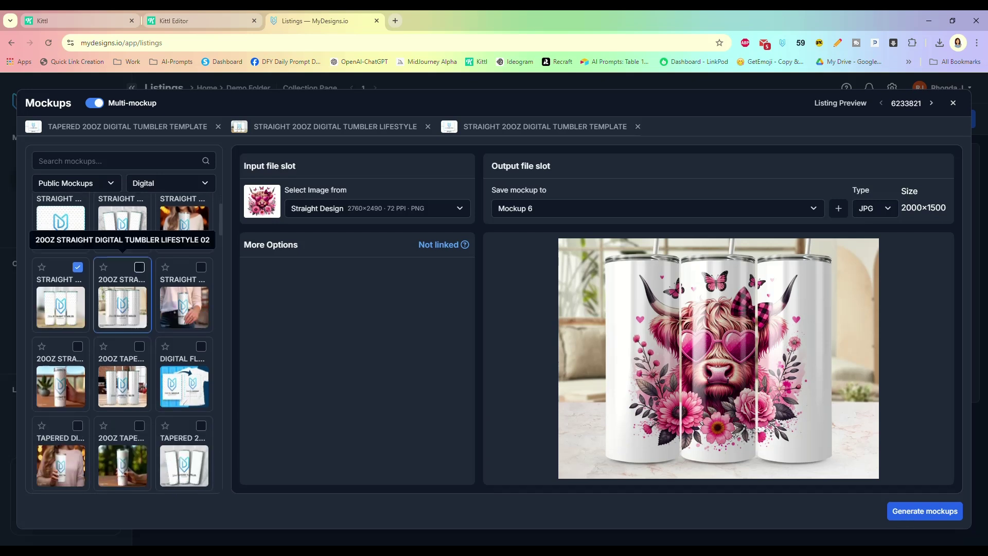
{"action": "left_click", "coordinate": [139, 267]}
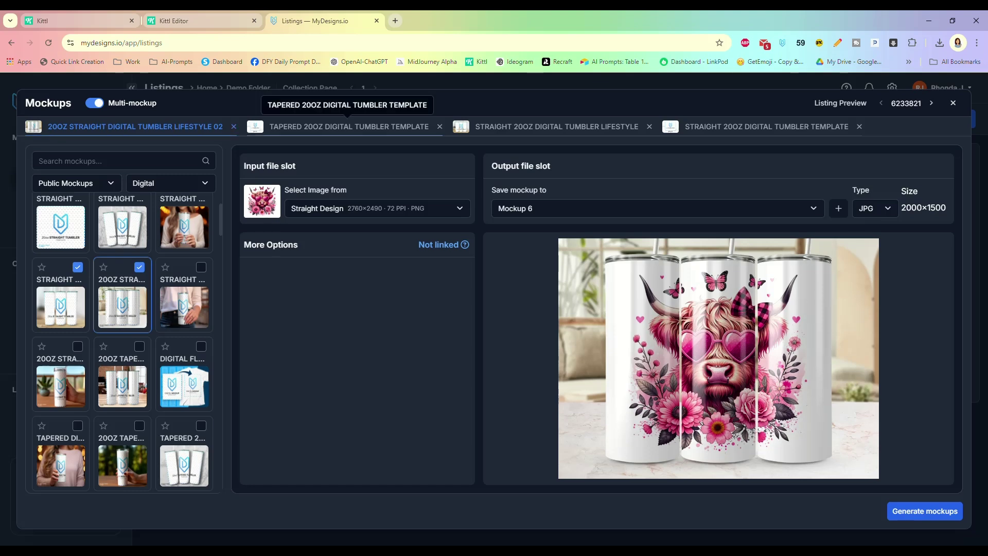
- Check the output slot assigned to each of the four mockups in the batch
{"action": "left_click", "coordinate": [349, 126]}
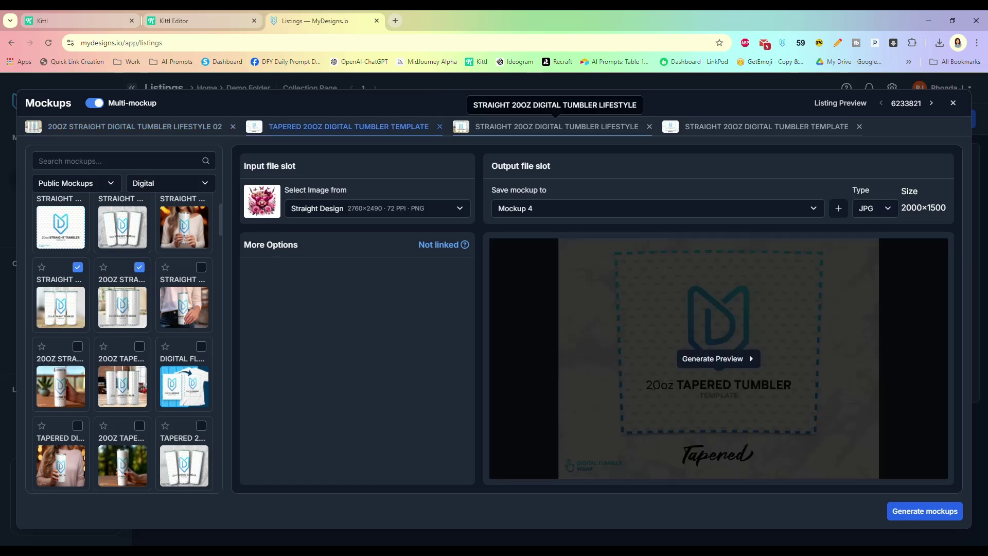
{"action": "left_click", "coordinate": [555, 126]}
{"action": "left_click", "coordinate": [767, 126]}
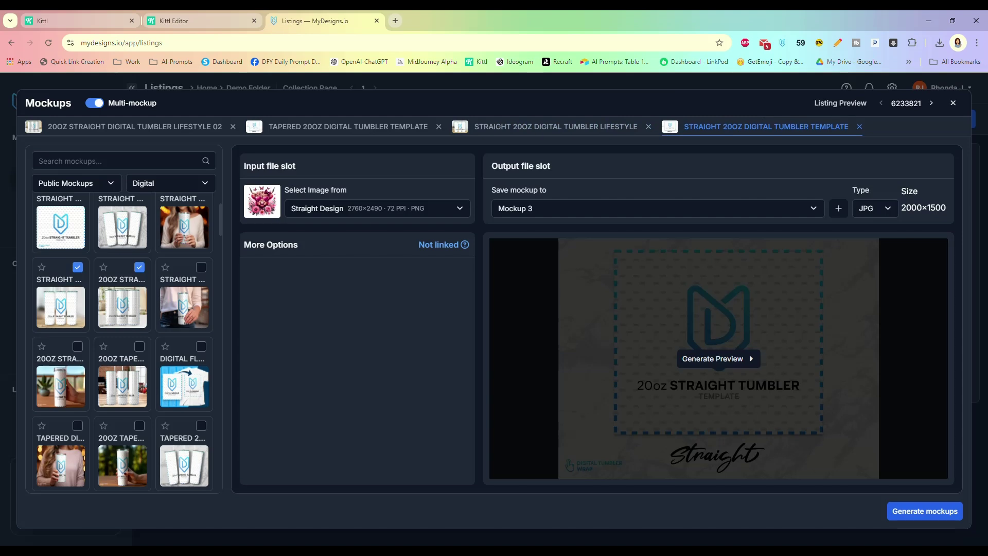
{"action": "left_click", "coordinate": [134, 127]}
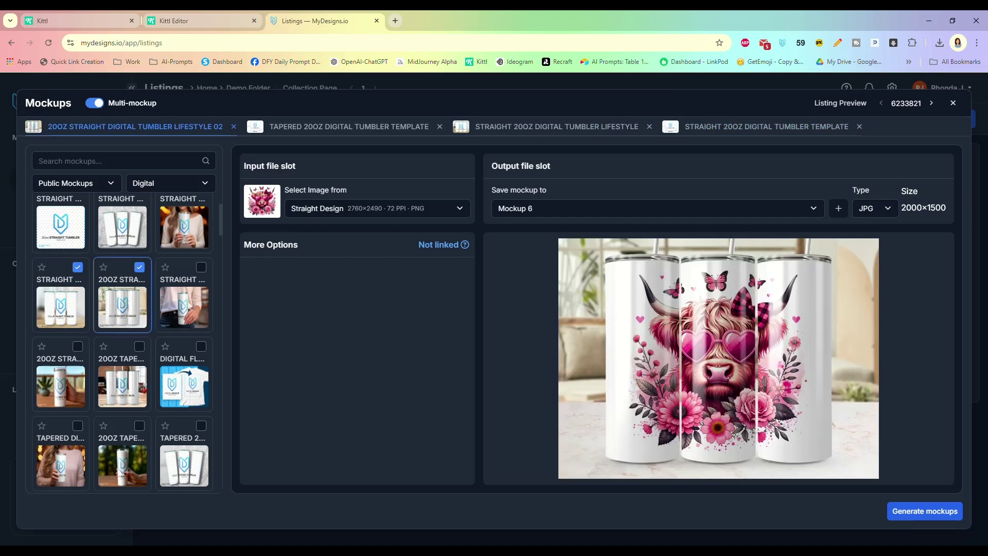
{"action": "left_click", "coordinate": [767, 127]}
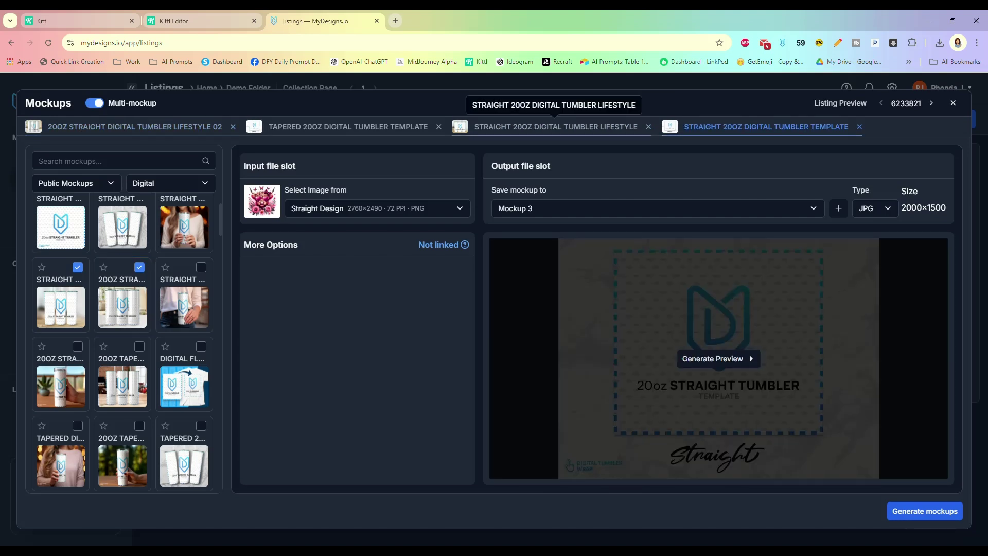
{"action": "left_click", "coordinate": [556, 127]}
- Remove the Tapered 20oz Digital Tumbler Template from the multi-mockup batch and add it back
{"action": "left_click", "coordinate": [439, 126]}
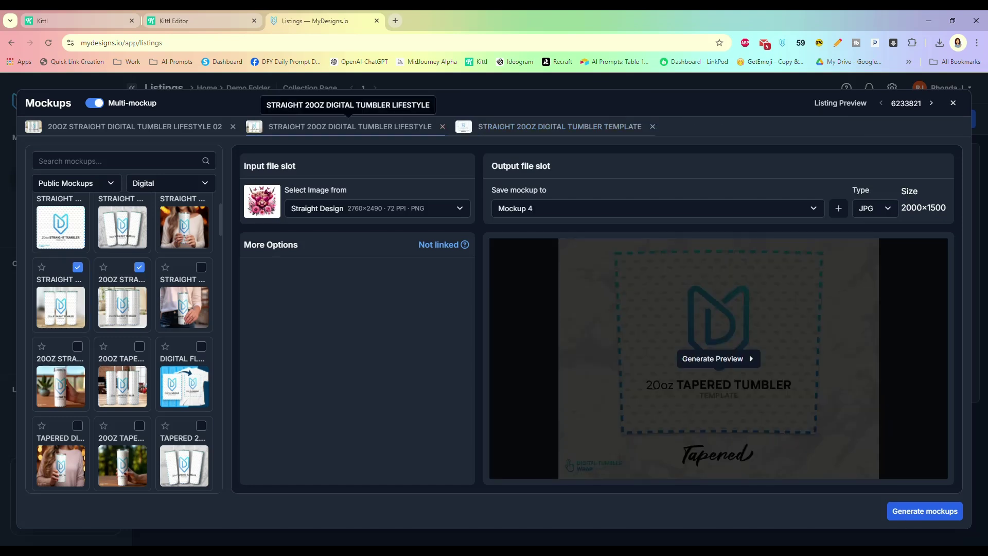
{"action": "left_click", "coordinate": [556, 127]}
{"action": "left_click", "coordinate": [61, 304]}
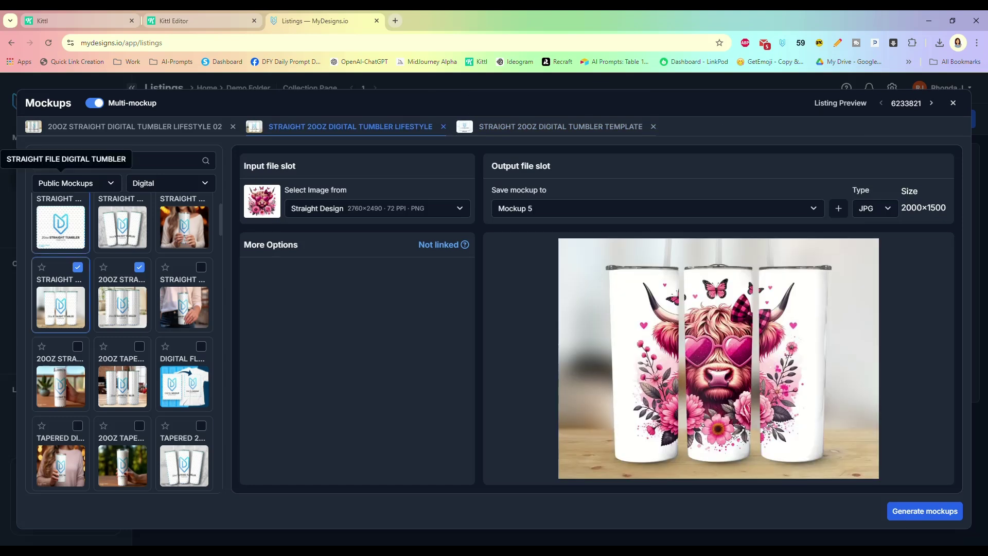
{"action": "left_click", "coordinate": [201, 207]}
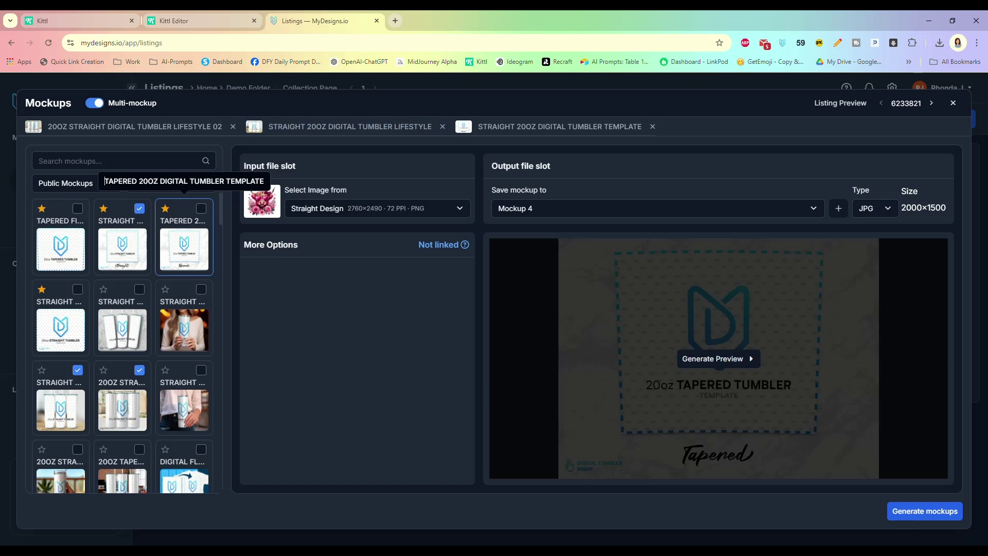
- Assign the tapered template mockup to the Mockup 4 slot and generate the whole mockup batch for the selected listings
{"action": "left_click", "coordinate": [653, 208]}
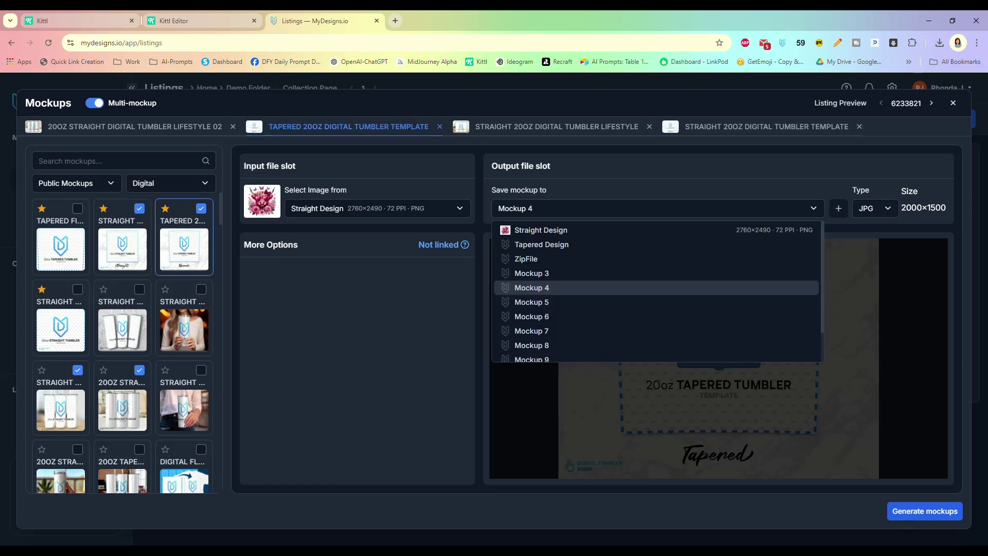
{"action": "left_click", "coordinate": [530, 287]}
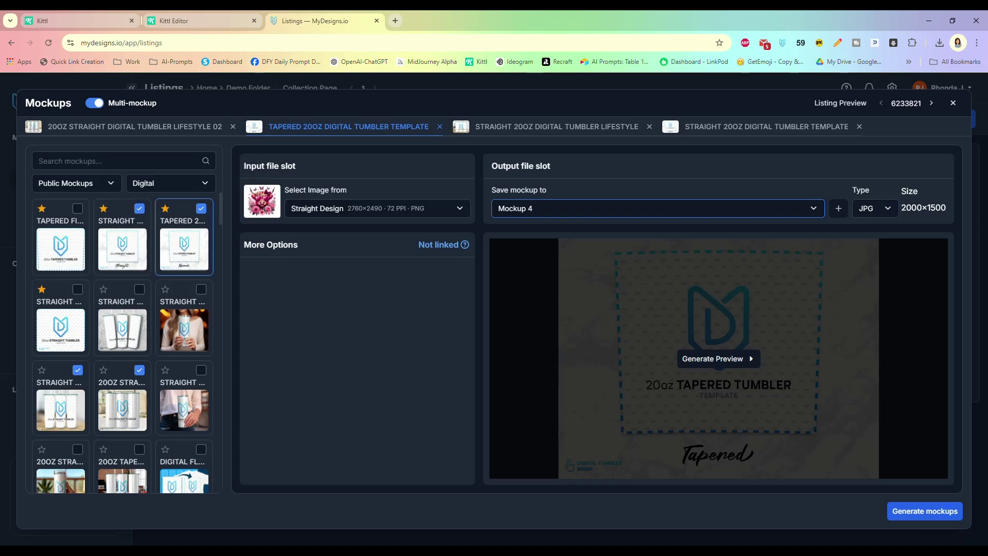
{"action": "left_click", "coordinate": [924, 511]}
{"action": "left_click", "coordinate": [513, 202]}
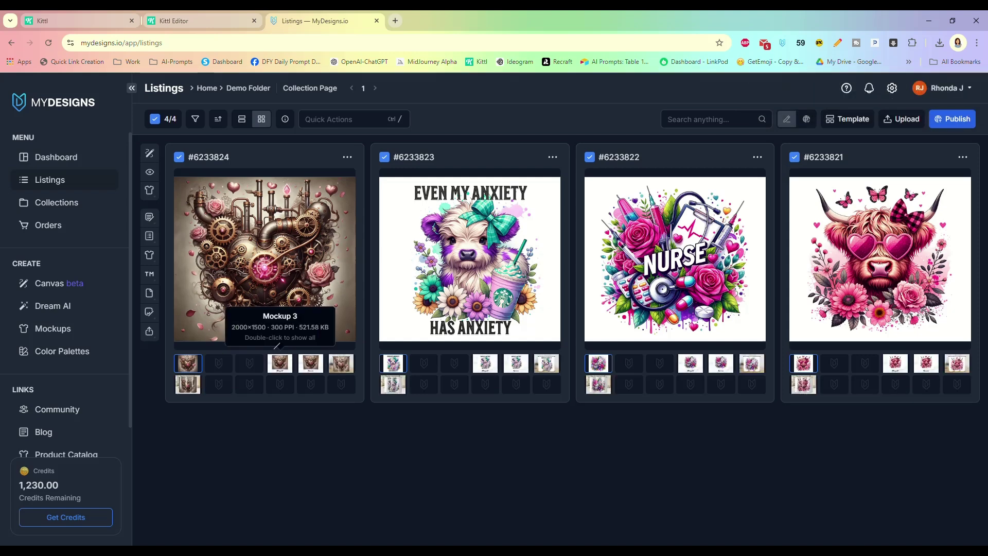
- View the Mockup 3 and Mockup 4 images across all listings, and show the steampunk heart listing's original design
{"action": "left_click", "coordinate": [279, 361]}
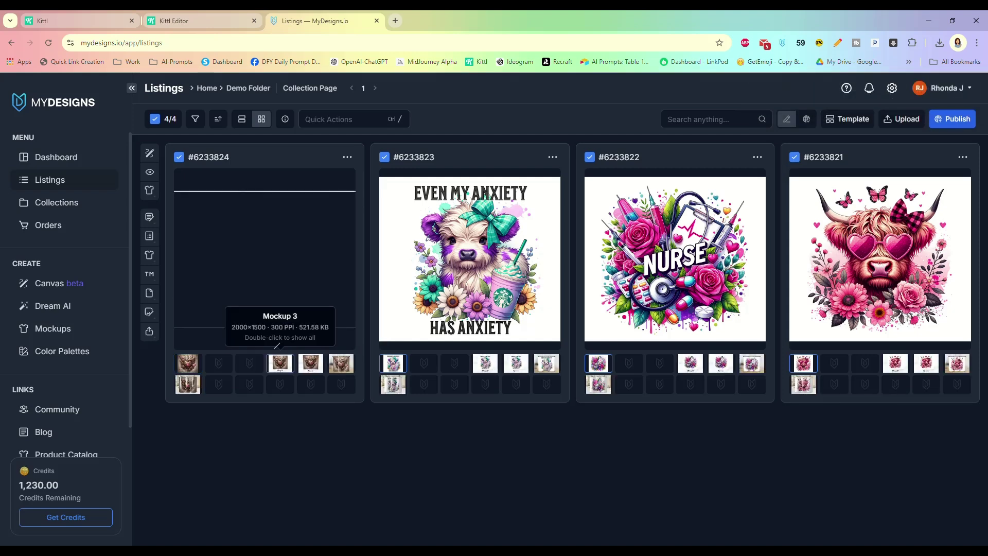
{"action": "double_click", "coordinate": [280, 363]}
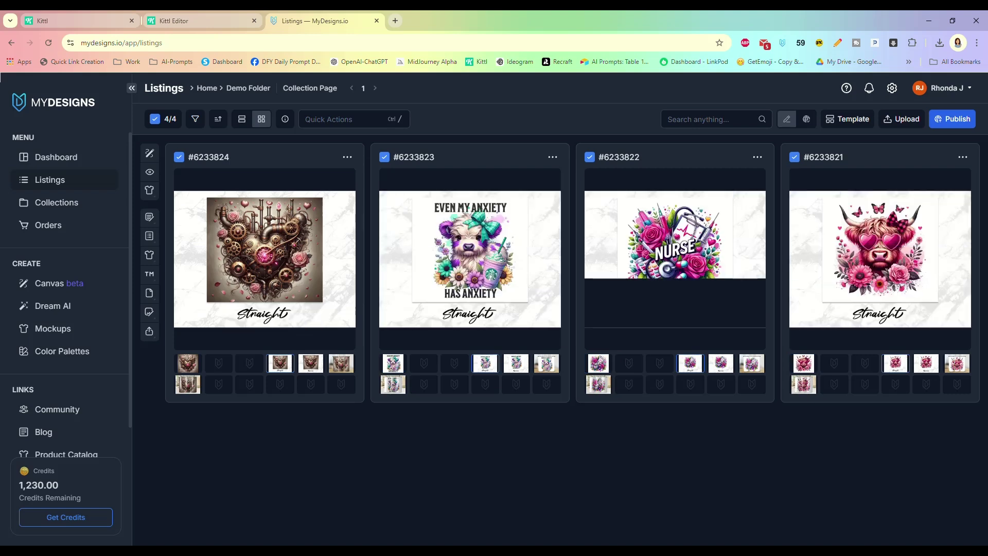
{"action": "left_click", "coordinate": [310, 363]}
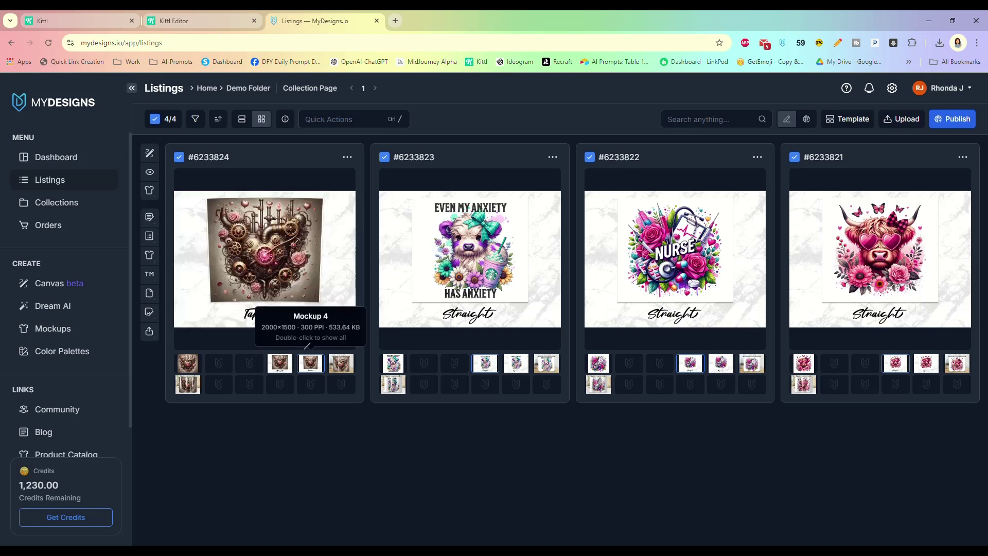
{"action": "double_click", "coordinate": [310, 363]}
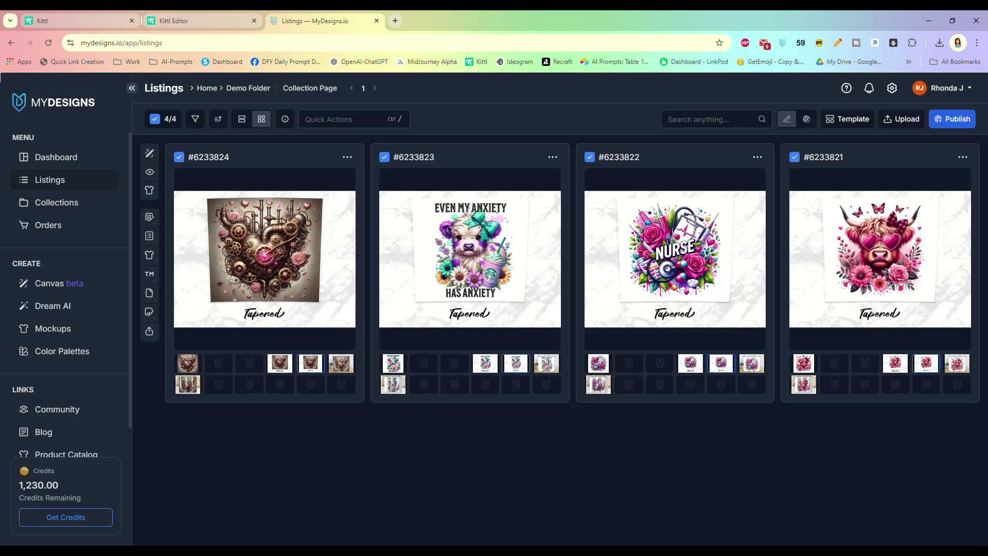
{"action": "left_click", "coordinate": [188, 362]}
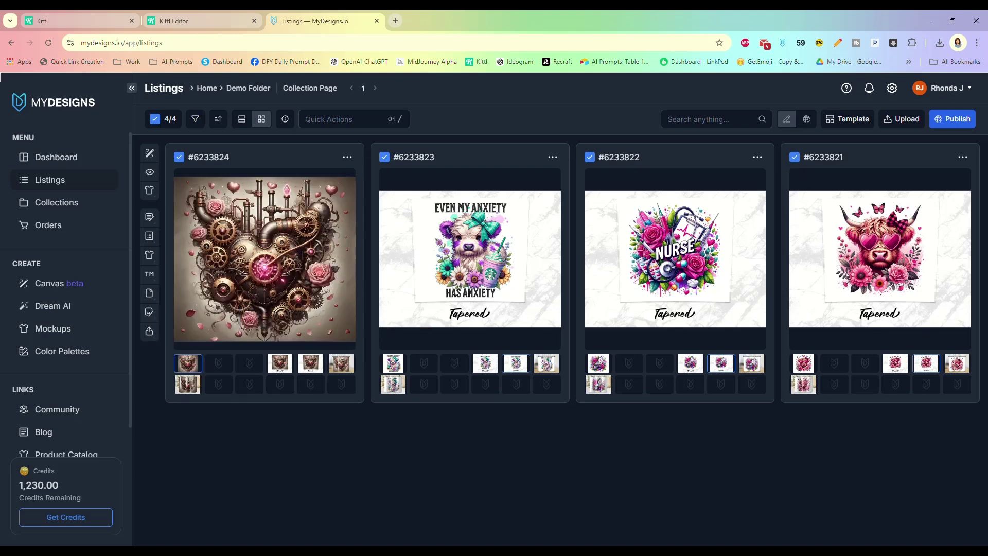
- Set up an image mockup for the selected listings using the digital Tapered File Digital Tumbler, saved to the Tapered Design slot
{"action": "key", "text": "ctrl+slash"}
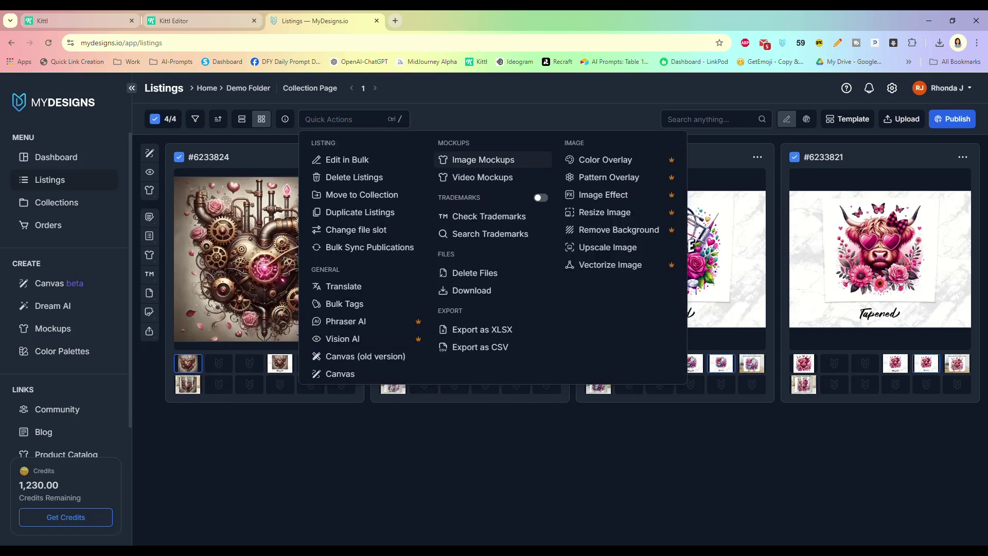
{"action": "left_click", "coordinate": [476, 160]}
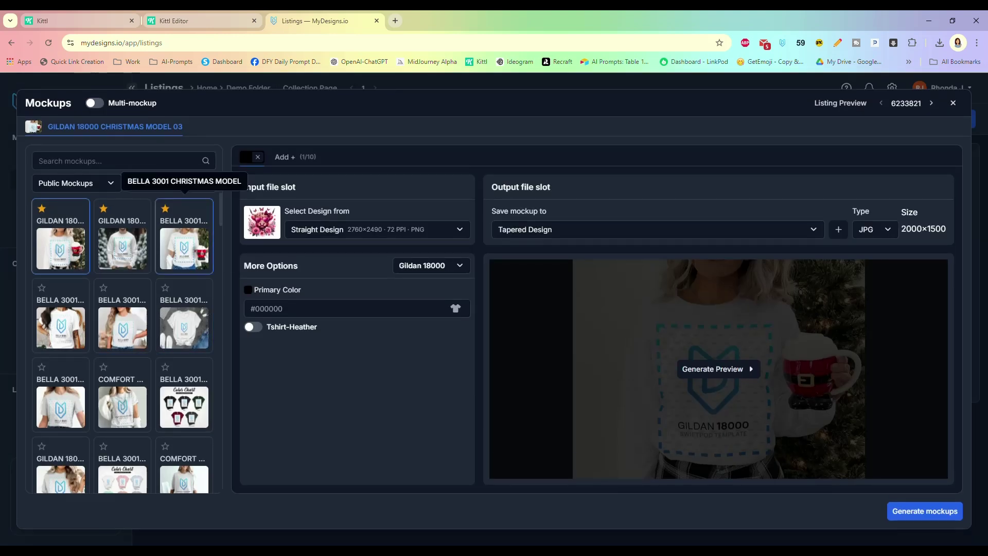
{"action": "left_click", "coordinate": [170, 183]}
{"action": "left_click", "coordinate": [156, 277]}
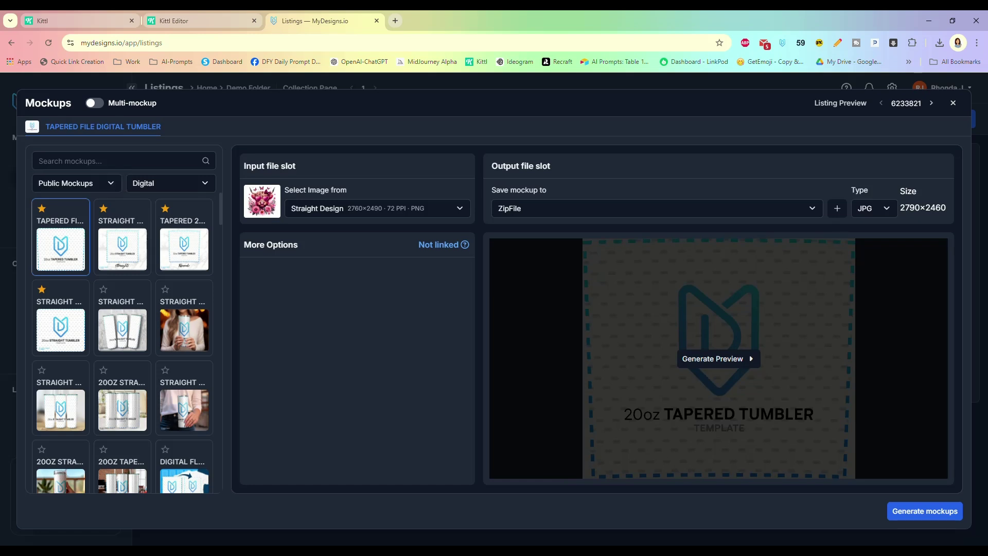
{"action": "left_click", "coordinate": [545, 208]}
{"action": "left_click", "coordinate": [542, 244]}
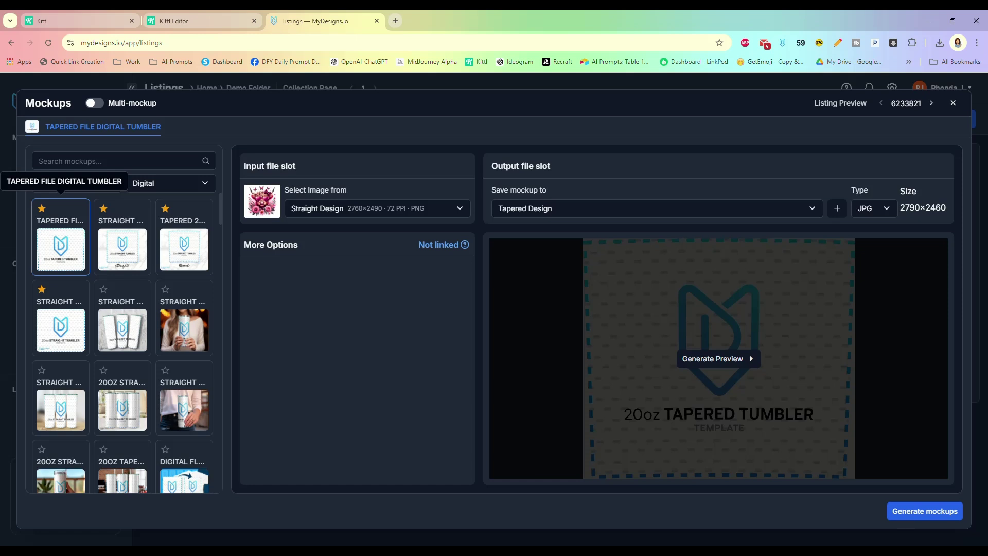
- Preview the tapered tumbler file and generate it into the Tapered Design slot for all selected listings
{"action": "left_click", "coordinate": [718, 358]}
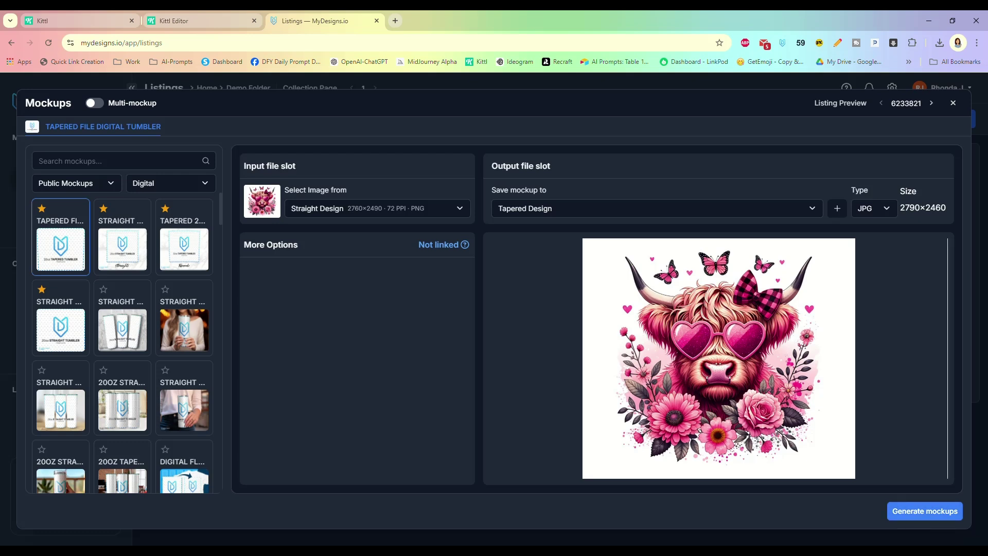
{"action": "left_click", "coordinate": [657, 208]}
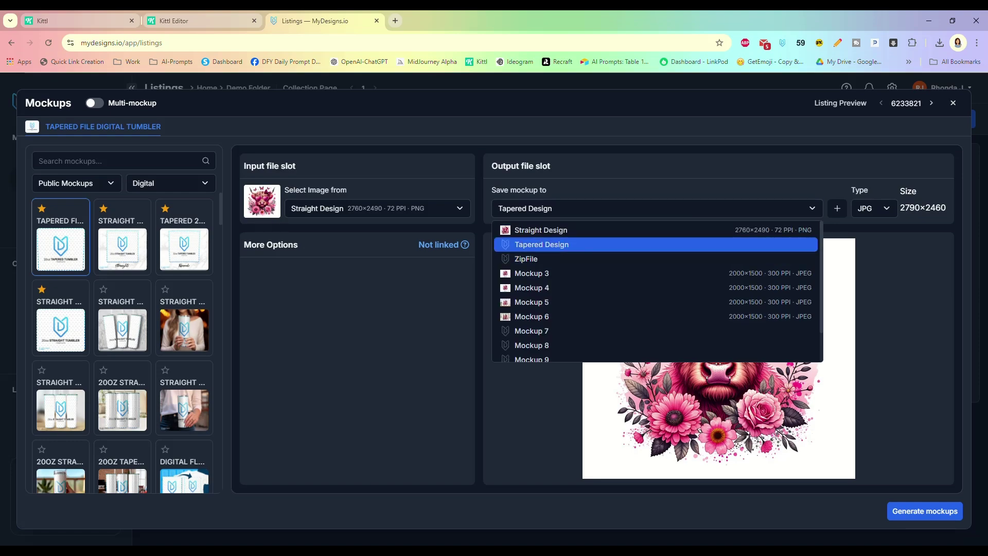
{"action": "left_click", "coordinate": [657, 245]}
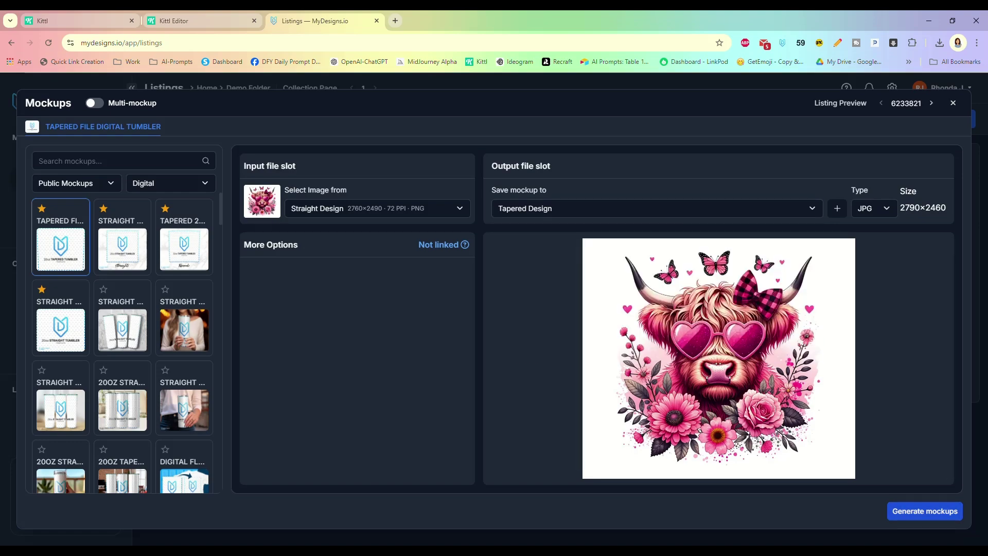
{"action": "left_click", "coordinate": [925, 511]}
{"action": "left_click", "coordinate": [513, 203]}
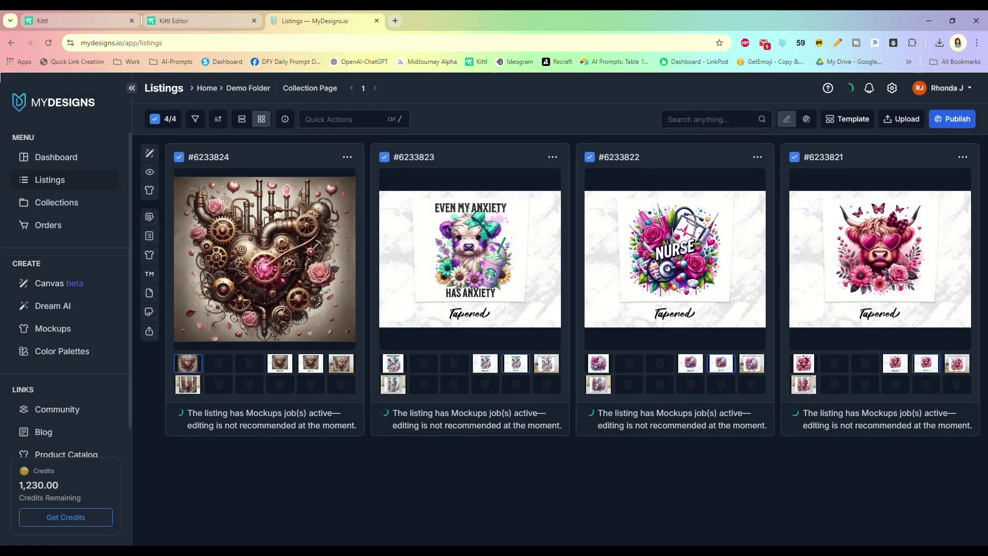
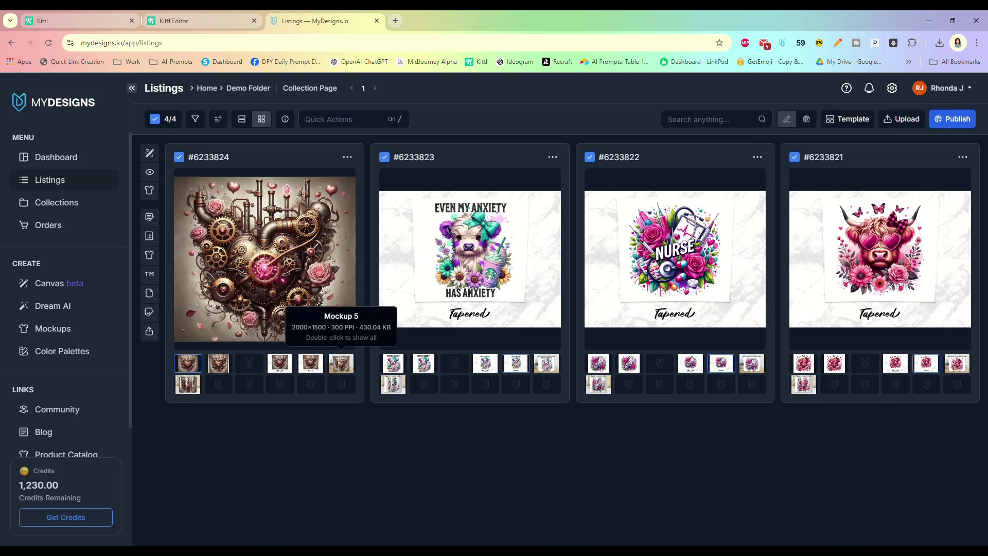
- View the Mockup 5 and Mockup 6 tumbler images on the steampunk heart listing and Mockup 5 on the anxiety cow listing
{"action": "left_click", "coordinate": [188, 384]}
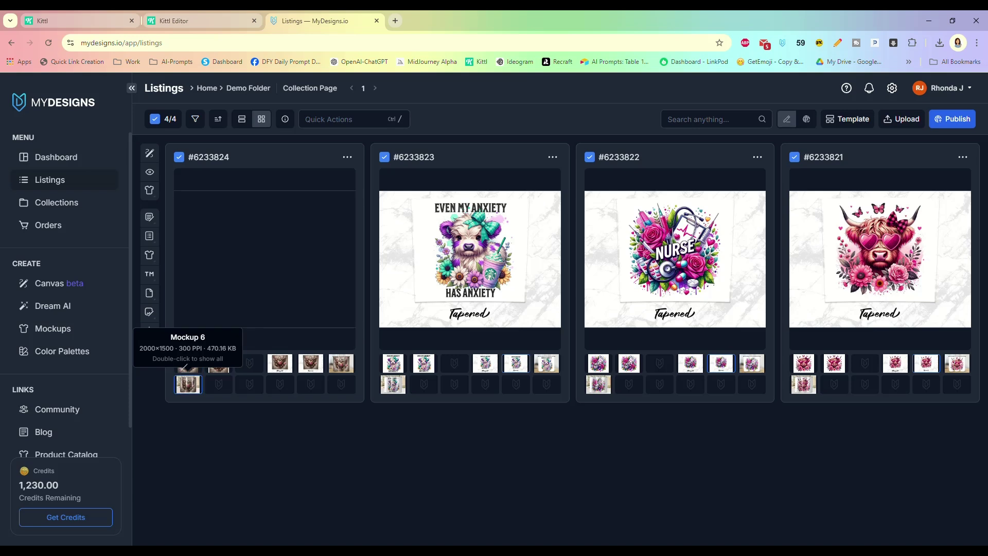
{"action": "left_click", "coordinate": [341, 362]}
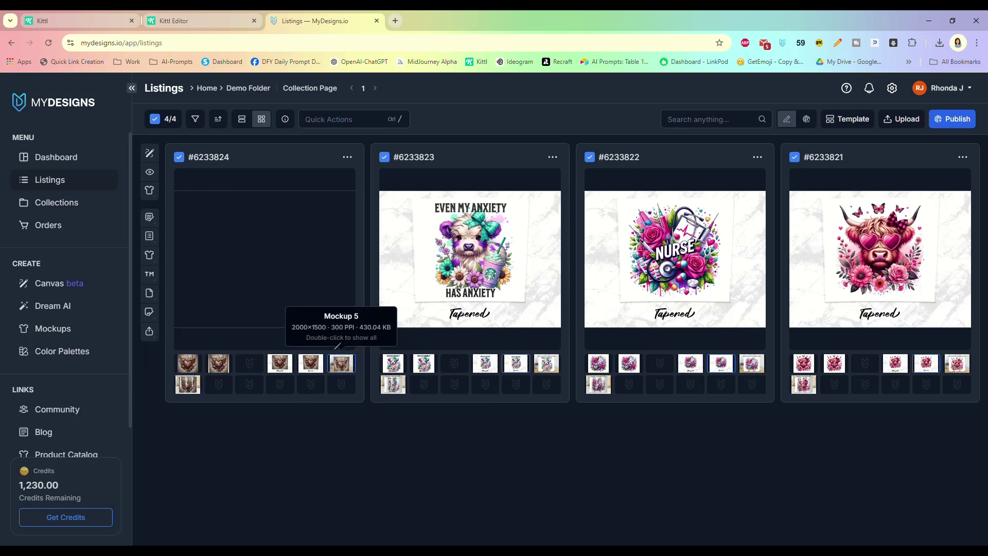
{"action": "left_click", "coordinate": [546, 362]}
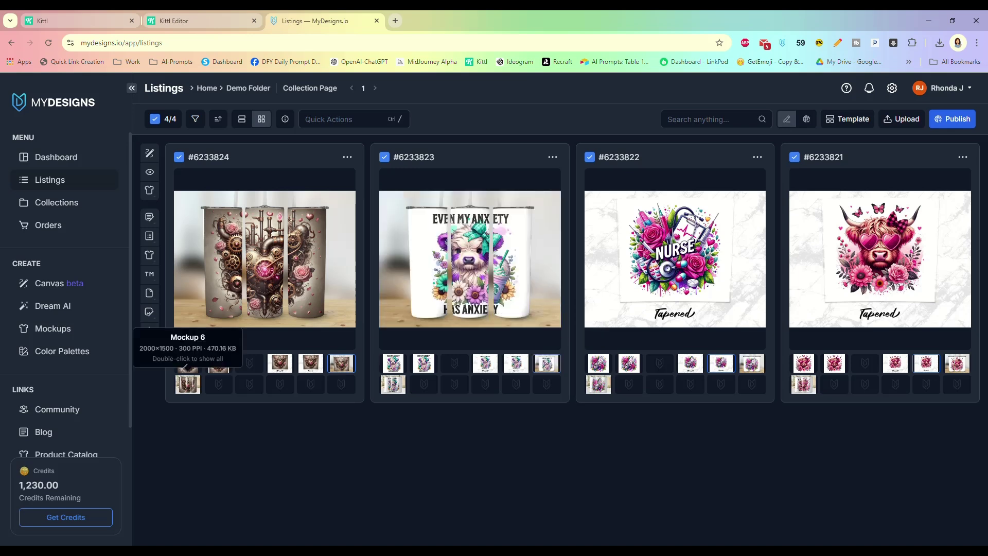
{"action": "left_click", "coordinate": [188, 384]}
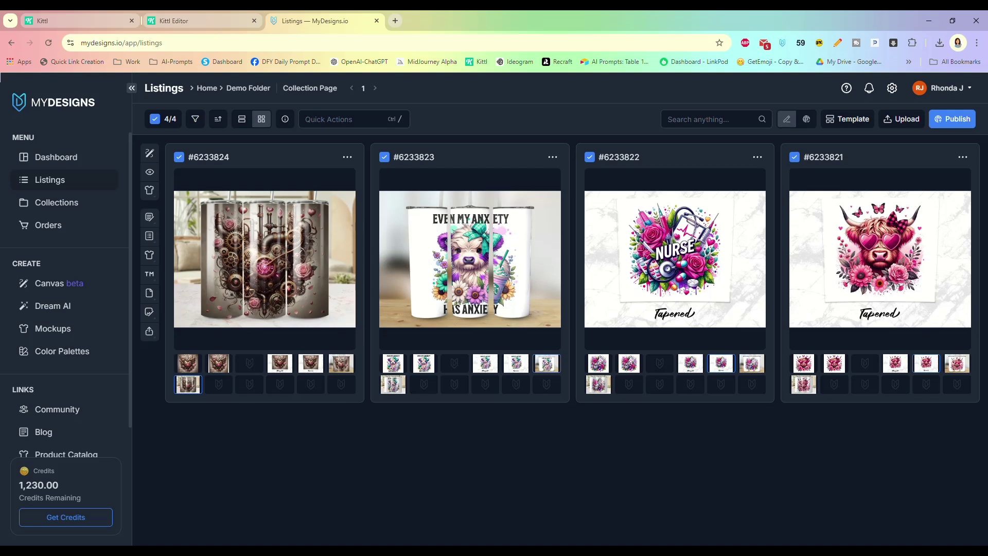
- Check the publishing options and the connected shops in the account settings, and return to the listings
{"action": "left_click", "coordinate": [952, 119]}
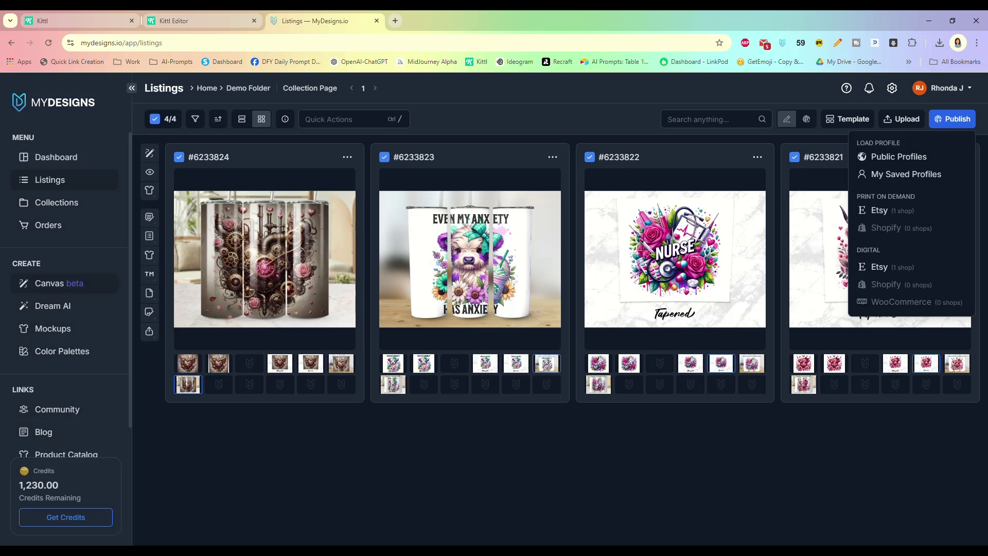
{"action": "scroll", "coordinate": [71, 294], "scroll_direction": "down", "scroll_amount": 1}
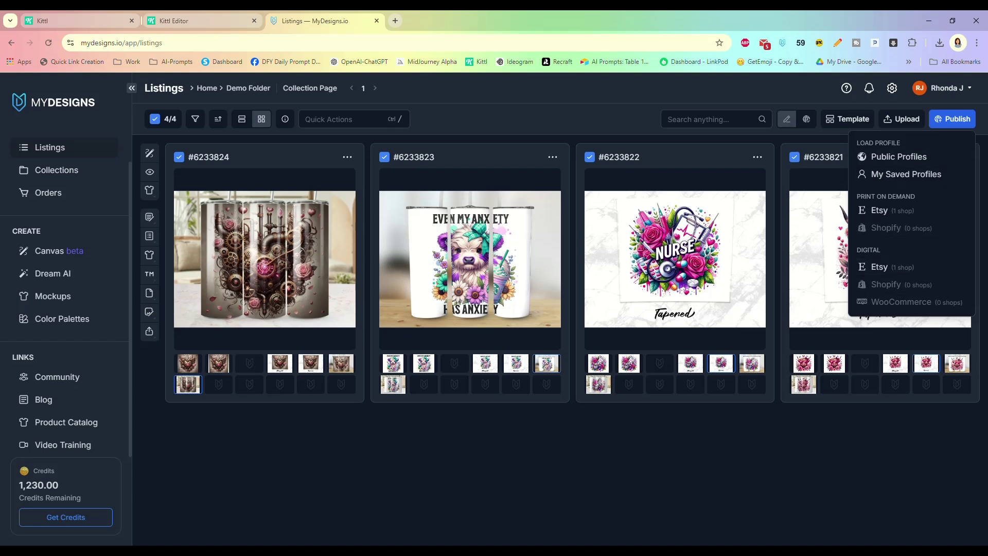
{"action": "left_click", "coordinate": [892, 88]}
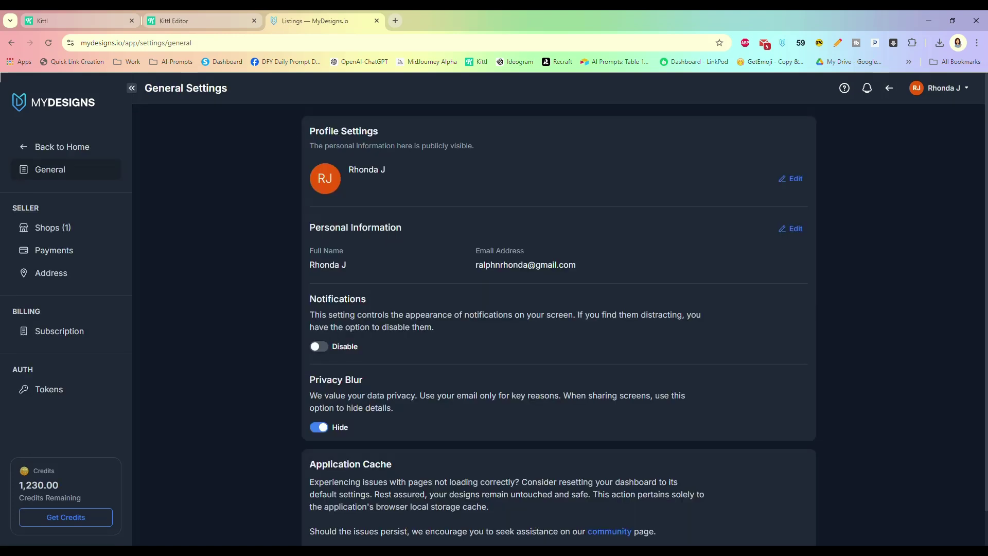
{"action": "scroll", "coordinate": [561, 308], "scroll_direction": "down", "scroll_amount": 1}
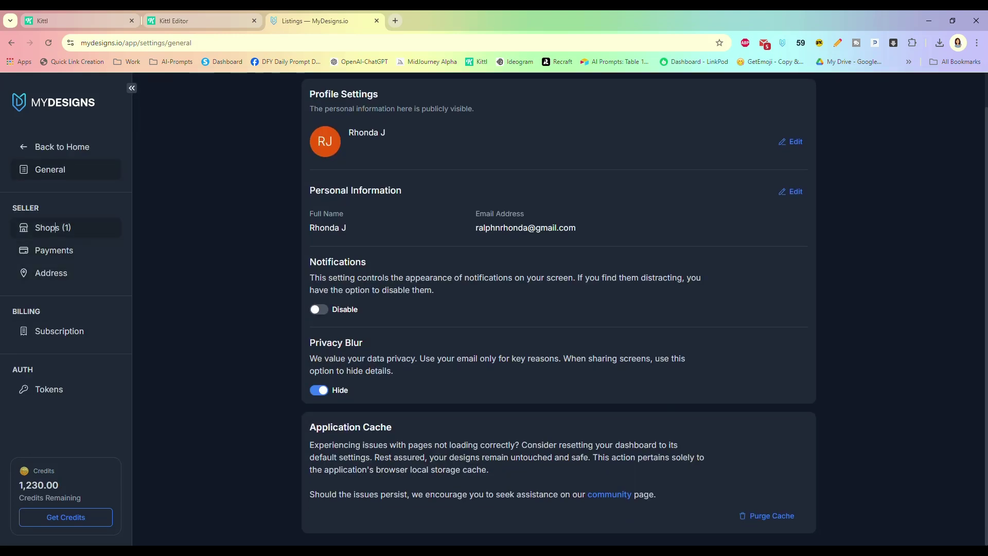
{"action": "left_click", "coordinate": [56, 227]}
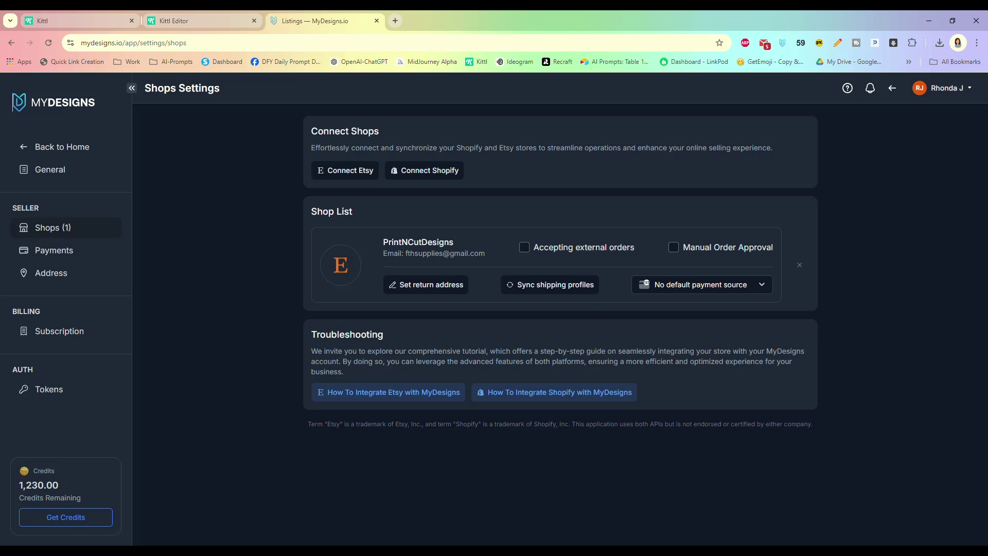
{"action": "left_click", "coordinate": [64, 147]}
{"action": "left_click", "coordinate": [50, 179]}
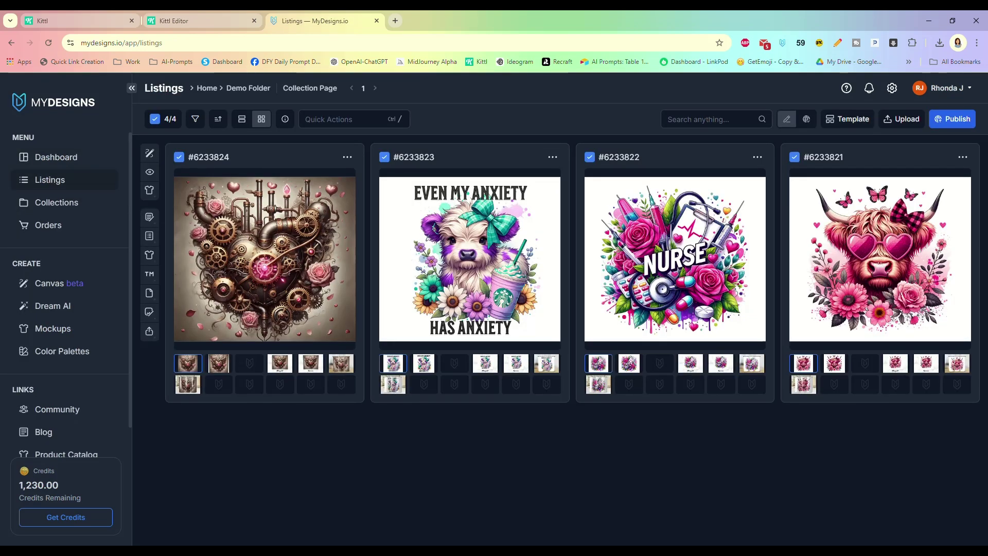
- Start publishing the selected listings as Etsy digital products, selling the Straight and Tapered design files without conversion
{"action": "left_click", "coordinate": [952, 119]}
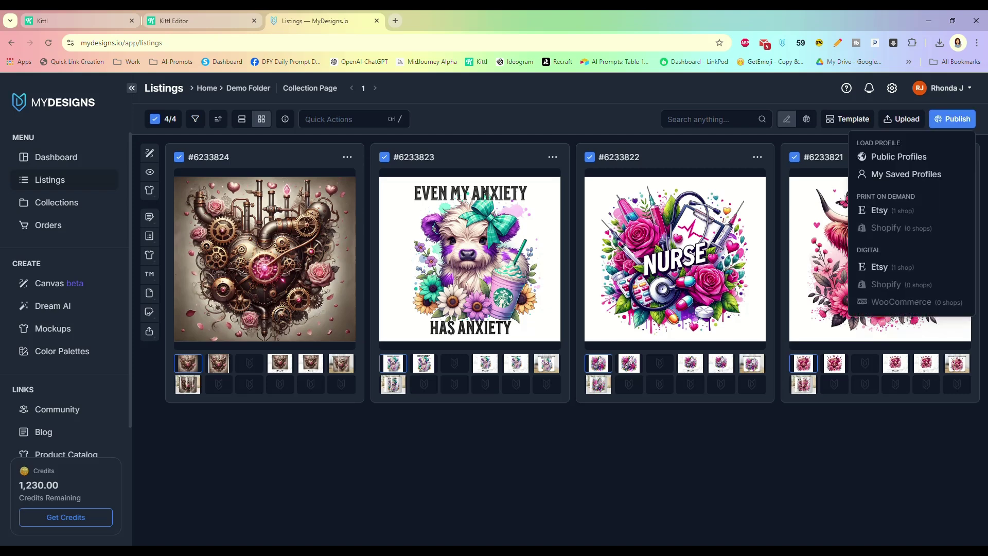
{"action": "left_click", "coordinate": [880, 267]}
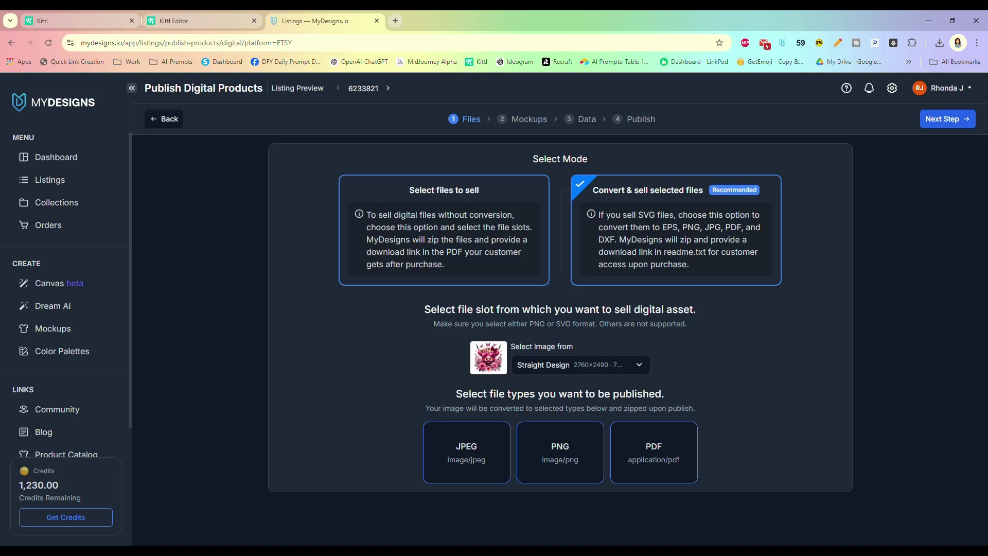
{"action": "left_click", "coordinate": [434, 215]}
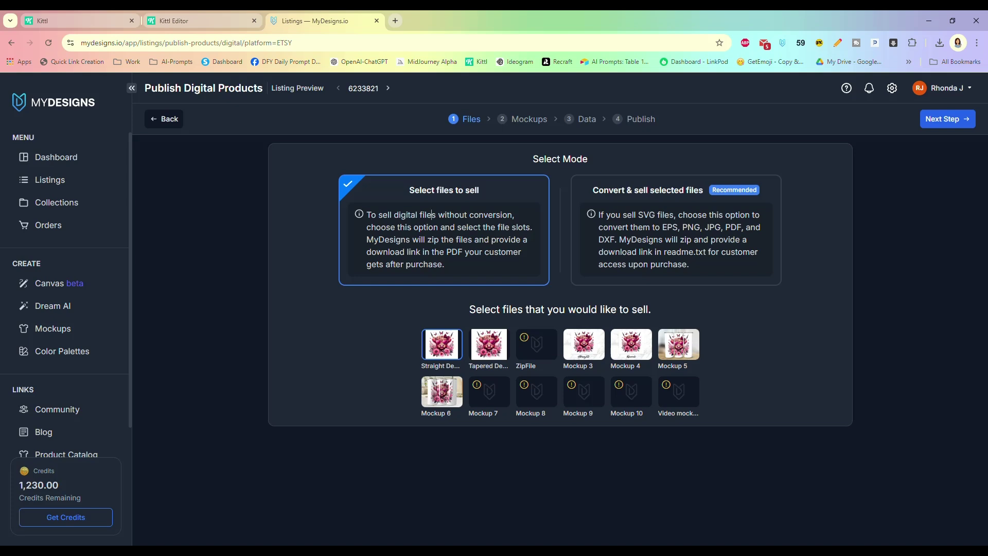
{"action": "left_click", "coordinate": [489, 344]}
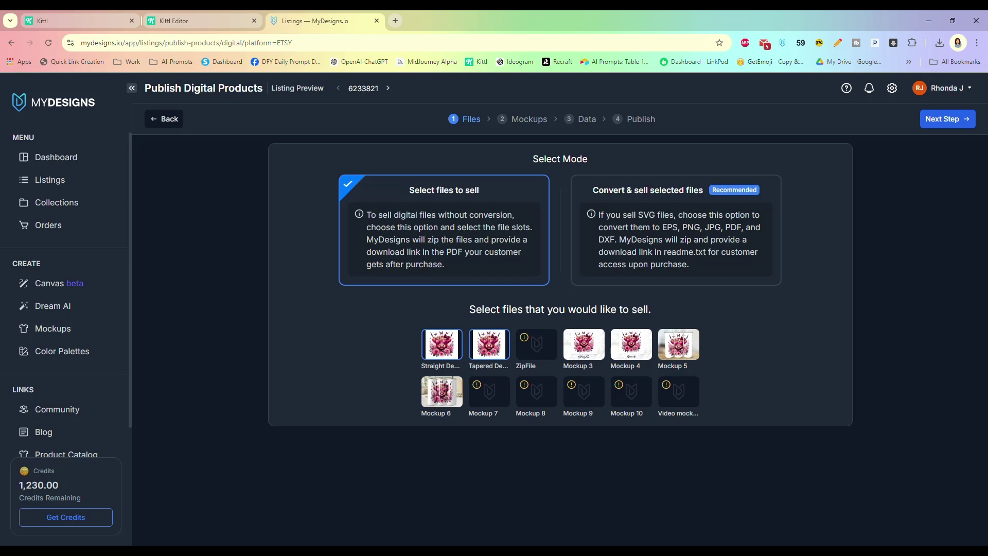
{"action": "left_click", "coordinate": [948, 119]}
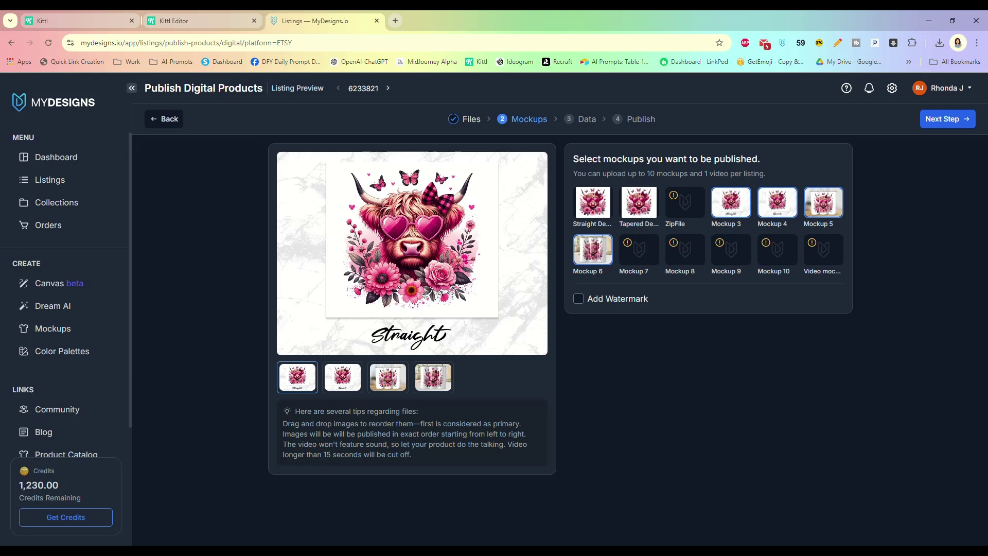
- Reorder the published mockups so Mockup 6 is the primary image and Mockup 5 is second, and preview the primary image
{"action": "left_click_drag", "start_coordinate": [432, 377], "coordinate": [297, 377]}
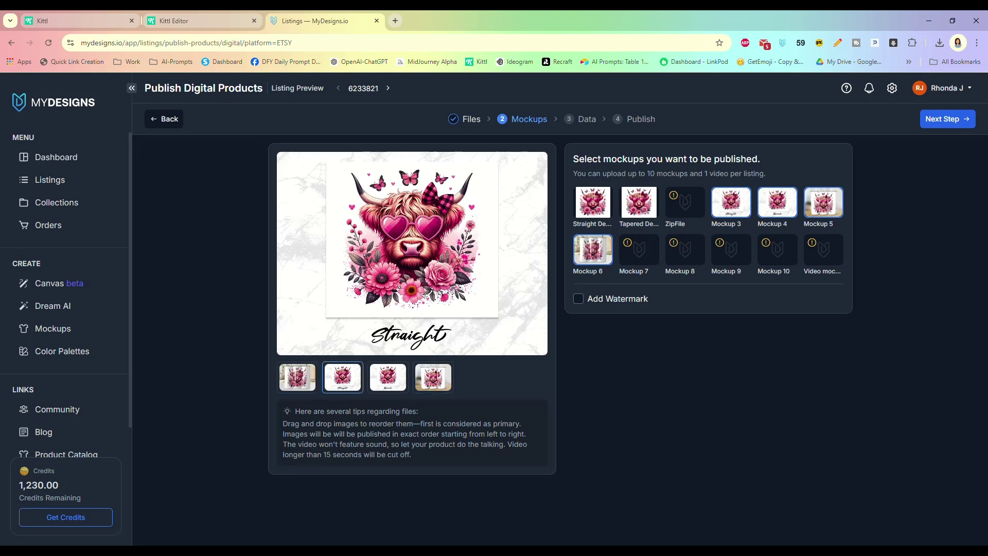
{"action": "left_click", "coordinate": [297, 378]}
{"action": "left_click_drag", "start_coordinate": [433, 377], "coordinate": [343, 377]}
{"action": "left_click", "coordinate": [342, 377]}
{"action": "left_click", "coordinate": [388, 377]}
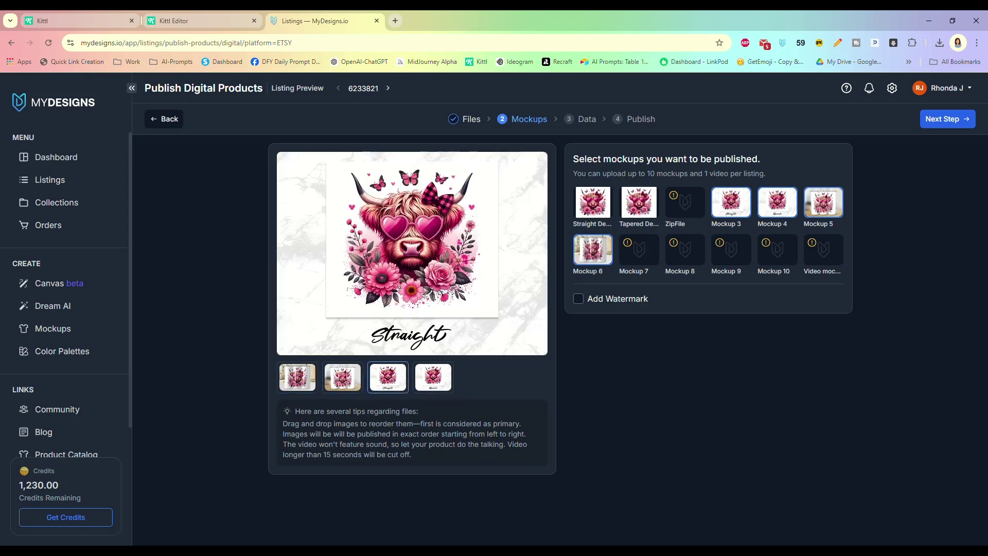
{"action": "left_click", "coordinate": [433, 377]}
{"action": "left_click", "coordinate": [297, 377]}
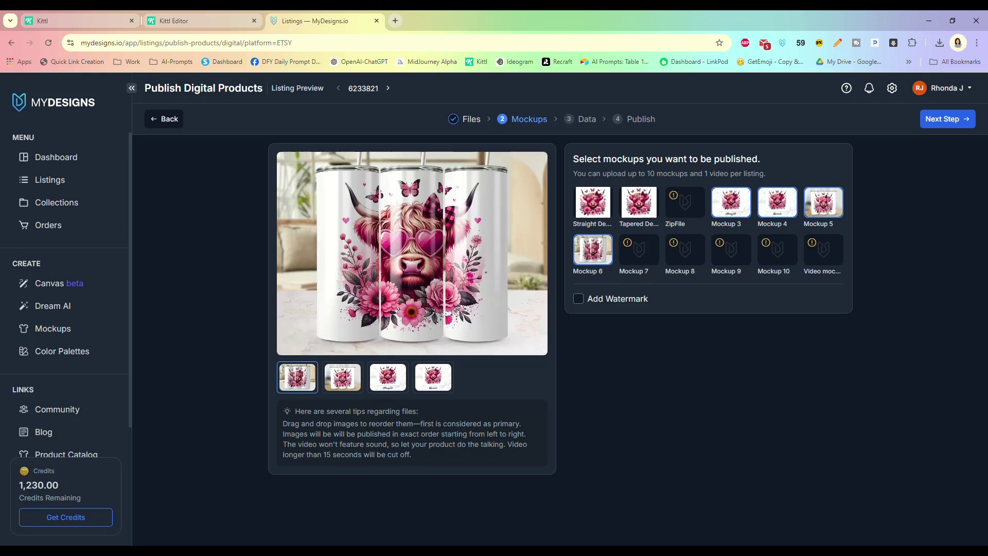
- Review the listing data and the publish summary for all four listings, including titles, prices, tags, store and category
{"action": "left_click", "coordinate": [947, 118]}
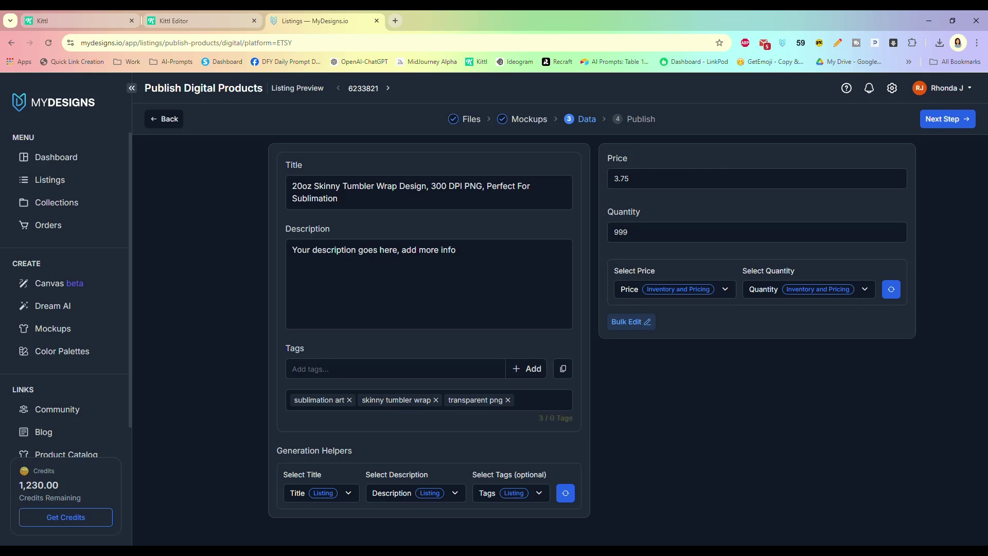
{"action": "left_click", "coordinate": [947, 119]}
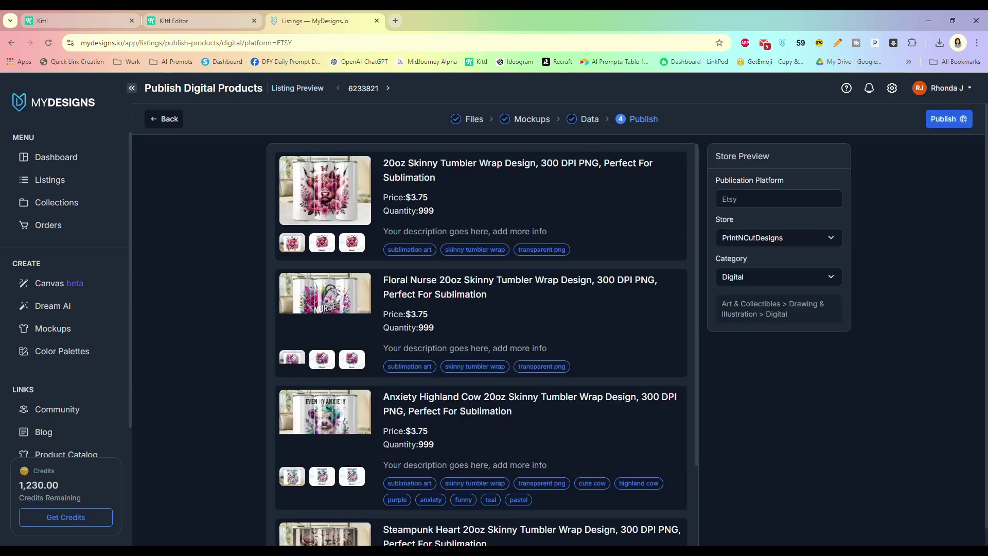
{"action": "scroll", "coordinate": [481, 340], "scroll_direction": "down", "scroll_amount": 3}
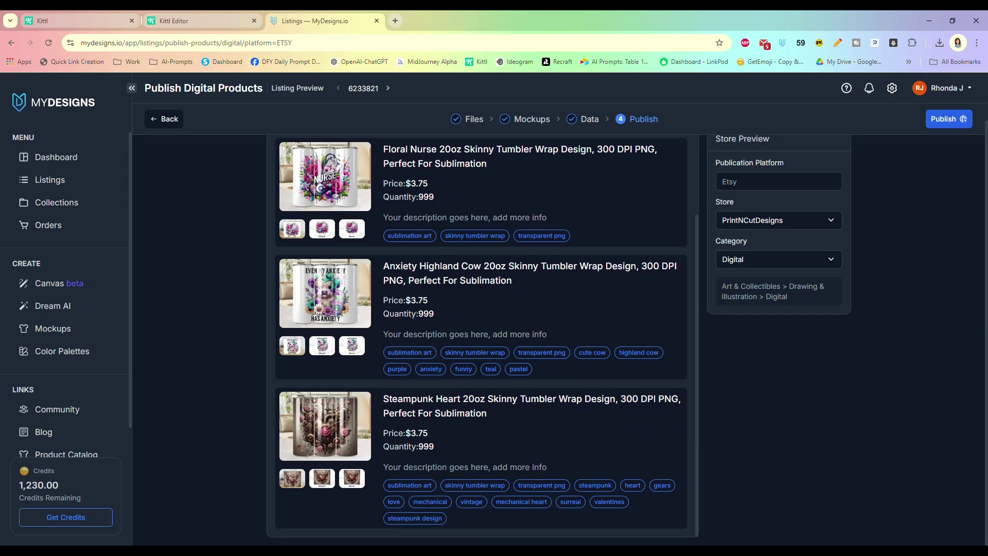
{"action": "scroll", "coordinate": [481, 339], "scroll_direction": "up", "scroll_amount": 3}
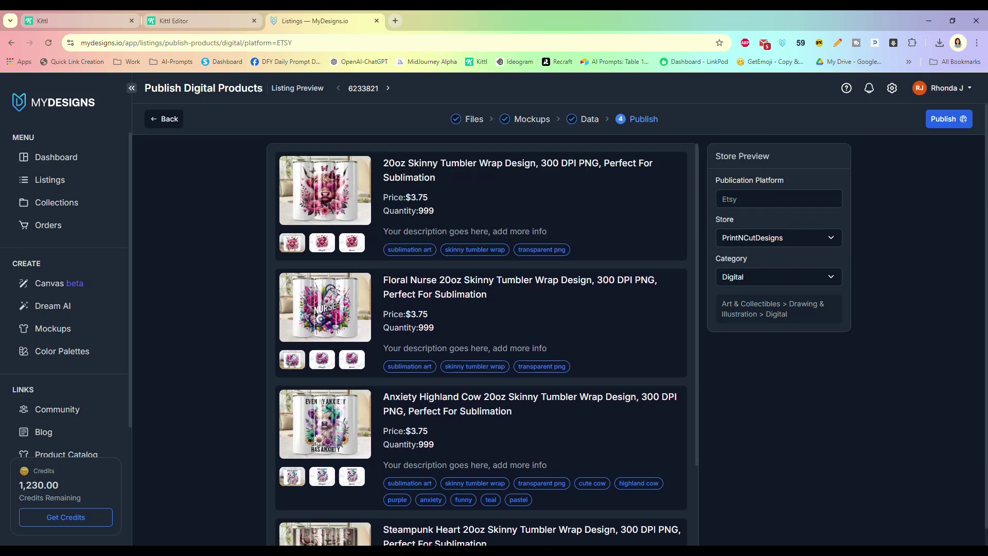
{"action": "scroll", "coordinate": [481, 339], "scroll_direction": "down", "scroll_amount": 3}
{"action": "scroll", "coordinate": [481, 340], "scroll_direction": "up", "scroll_amount": 3}
{"action": "scroll", "coordinate": [481, 344], "scroll_direction": "down", "scroll_amount": 2}
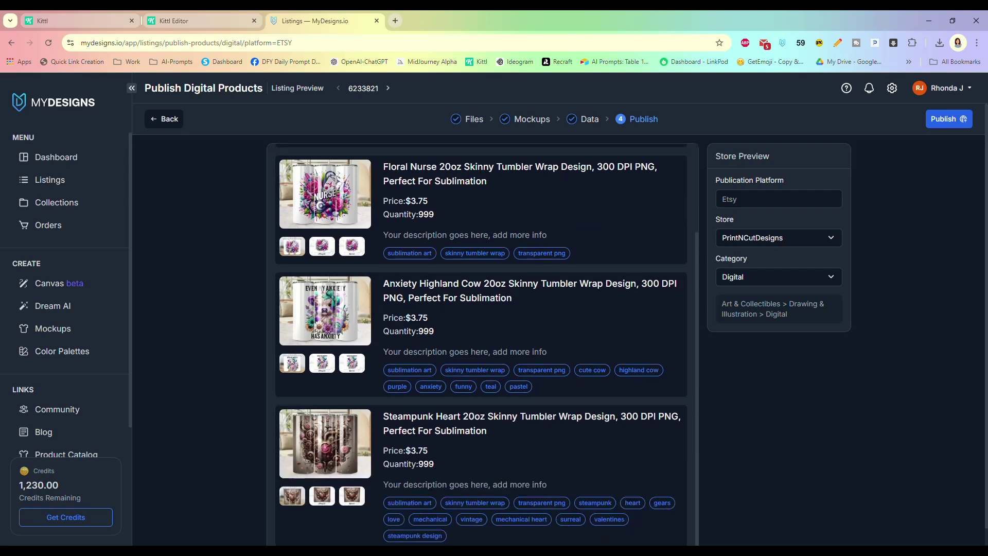
{"action": "scroll", "coordinate": [481, 344], "scroll_direction": "up", "scroll_amount": 2}
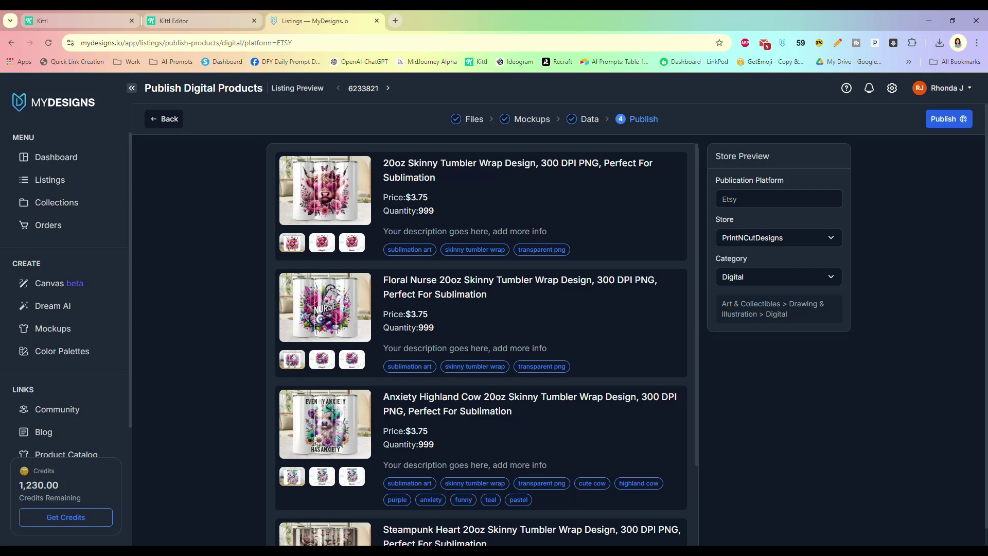
- Return to the listings in list view and fetch tags for the nurse listing using the keywords "Floral, Nurse, Occupation"
{"action": "left_click", "coordinate": [65, 179]}
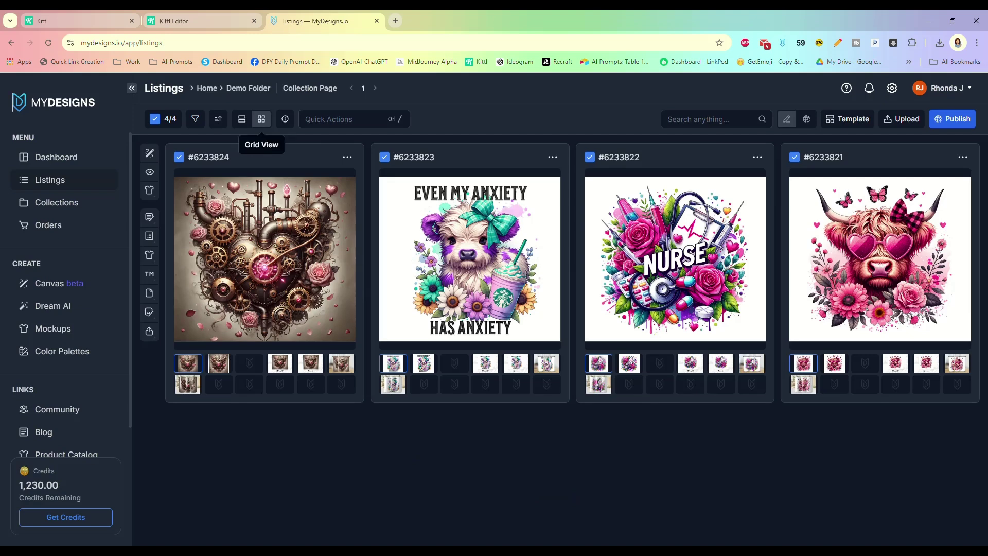
{"action": "left_click", "coordinate": [242, 119]}
{"action": "scroll", "coordinate": [566, 309], "scroll_direction": "down", "scroll_amount": 4}
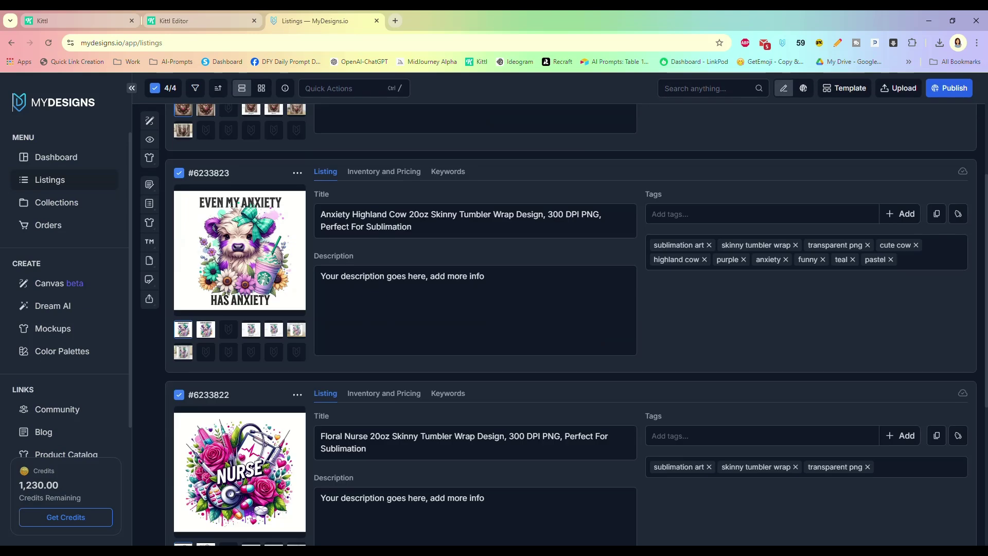
{"action": "scroll", "coordinate": [566, 324], "scroll_direction": "down", "scroll_amount": 3}
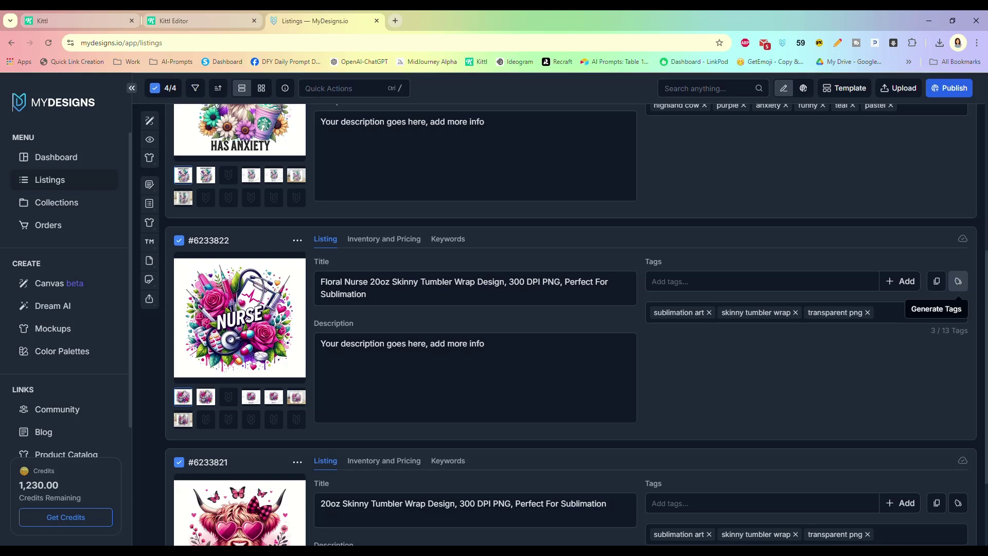
{"action": "left_click", "coordinate": [958, 281]}
{"action": "type", "text": "Floral, Nurse, Occupation"}
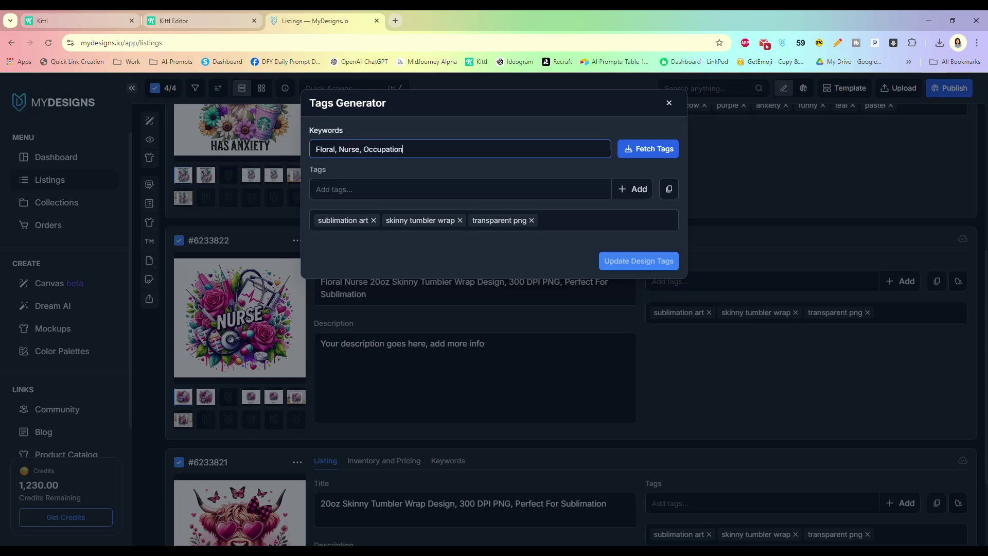
{"action": "key", "text": "Return"}
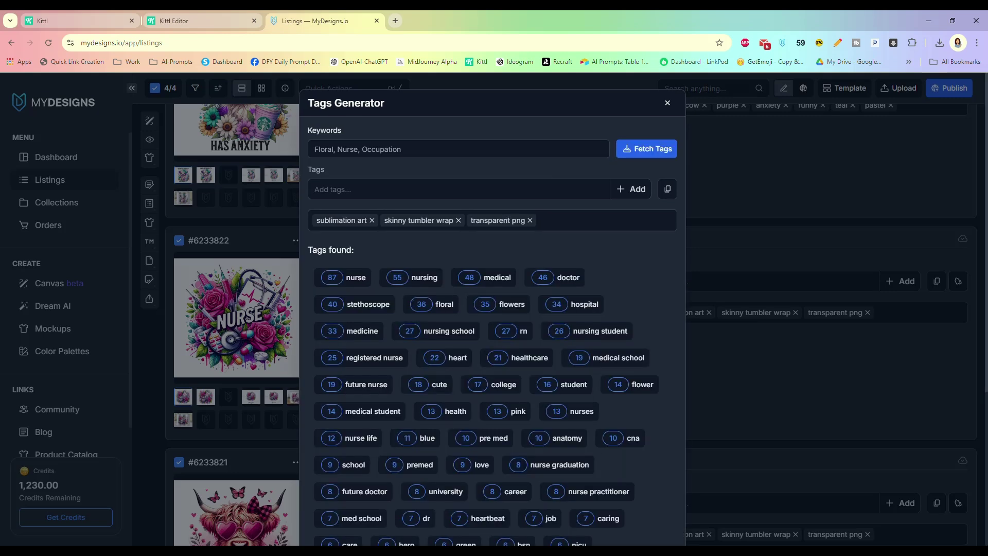
- Add the tags nurse, nursing, nursing school, healthcare, heart and cute to the nurse listing and update its design tags
{"action": "left_click", "coordinate": [343, 277]}
{"action": "left_click", "coordinate": [414, 277]}
{"action": "left_click", "coordinate": [443, 331]}
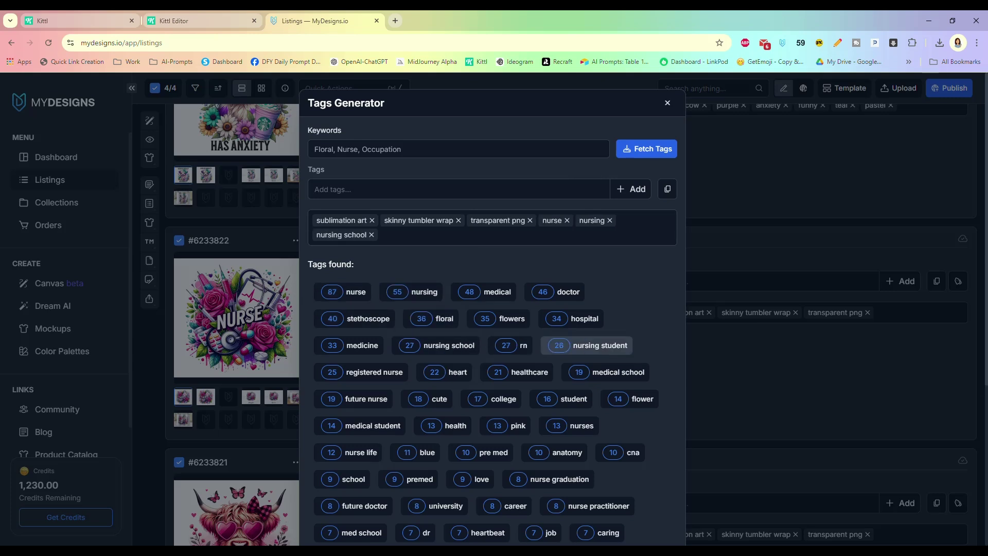
{"action": "left_click", "coordinate": [517, 372]}
{"action": "left_click", "coordinate": [445, 372]}
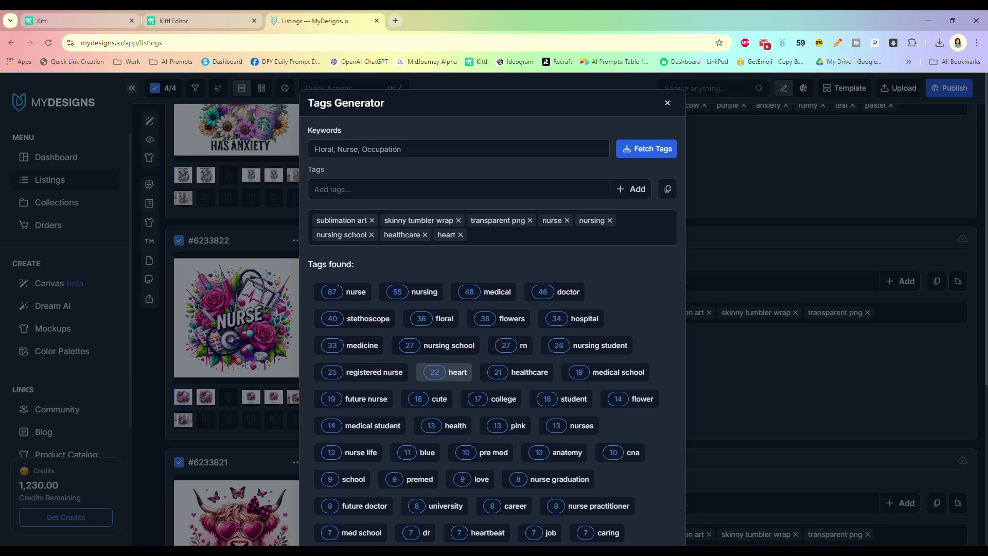
{"action": "left_click", "coordinate": [429, 399]}
{"action": "scroll", "coordinate": [417, 418], "scroll_direction": "down", "scroll_amount": 3}
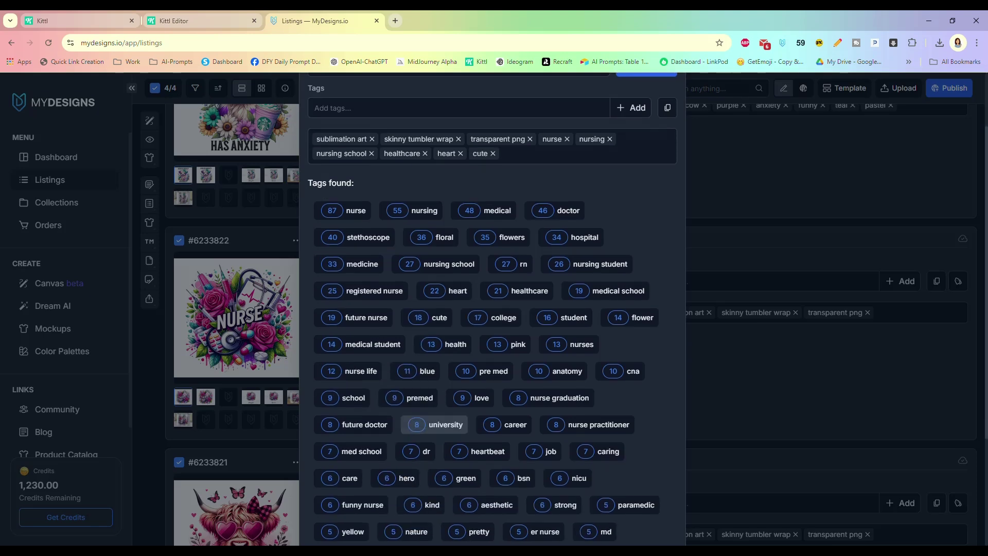
{"action": "scroll", "coordinate": [628, 345], "scroll_direction": "down", "scroll_amount": 2}
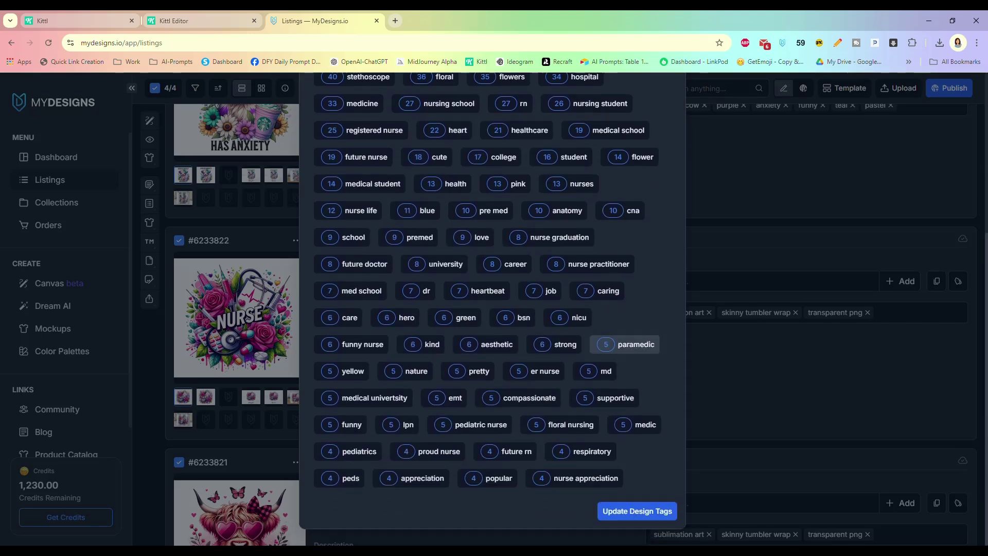
{"action": "scroll", "coordinate": [493, 308], "scroll_direction": "up", "scroll_amount": 5}
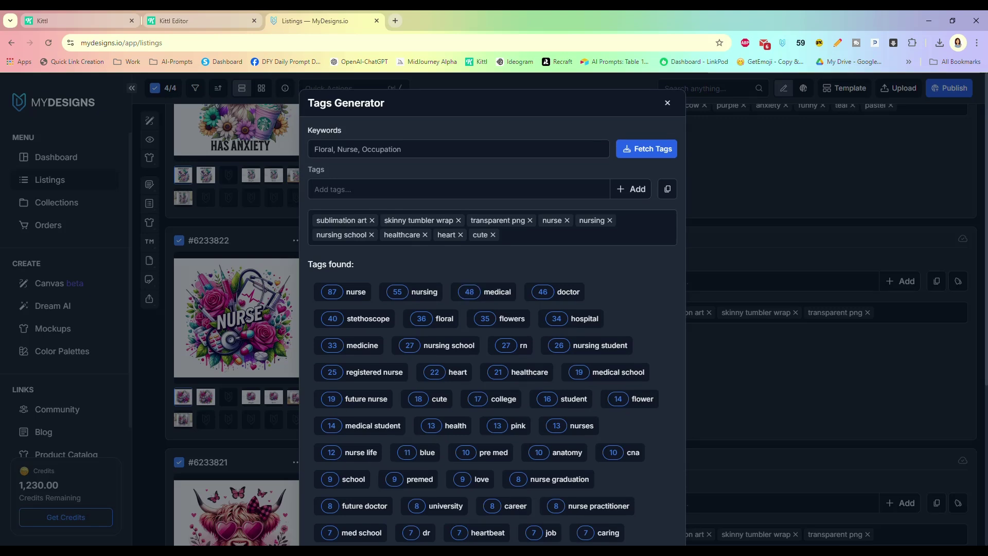
{"action": "scroll", "coordinate": [633, 427], "scroll_direction": "down", "scroll_amount": 5}
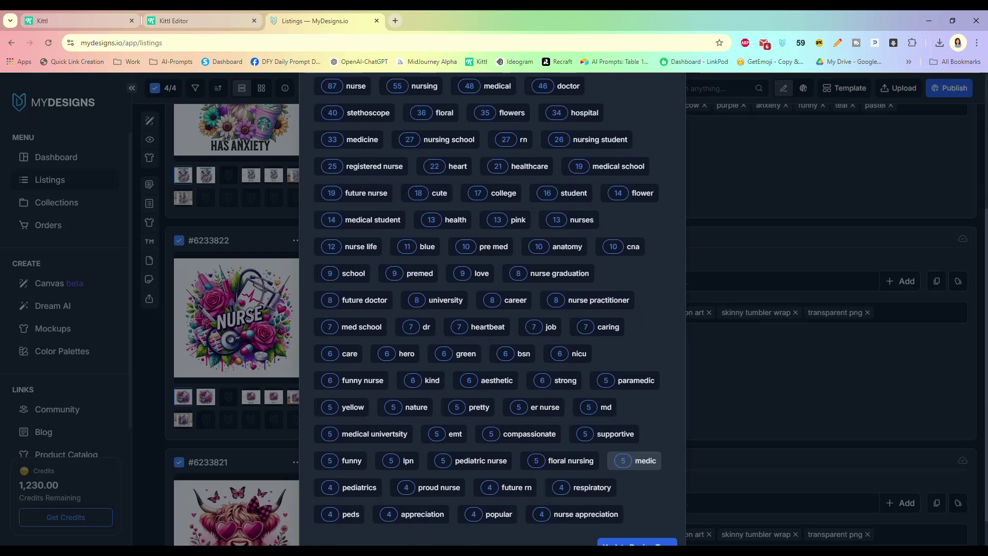
{"action": "left_click", "coordinate": [637, 511]}
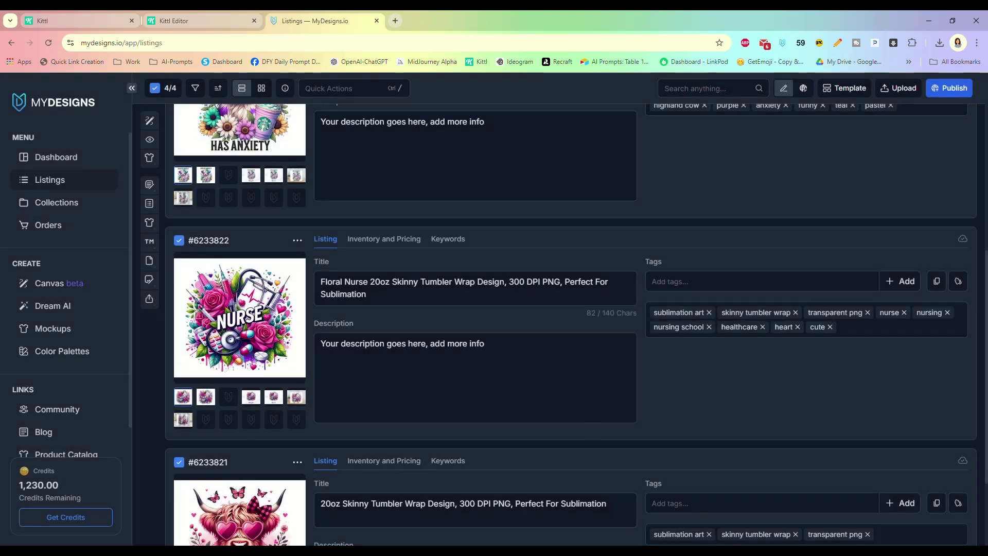
{"action": "left_click", "coordinate": [321, 282]}
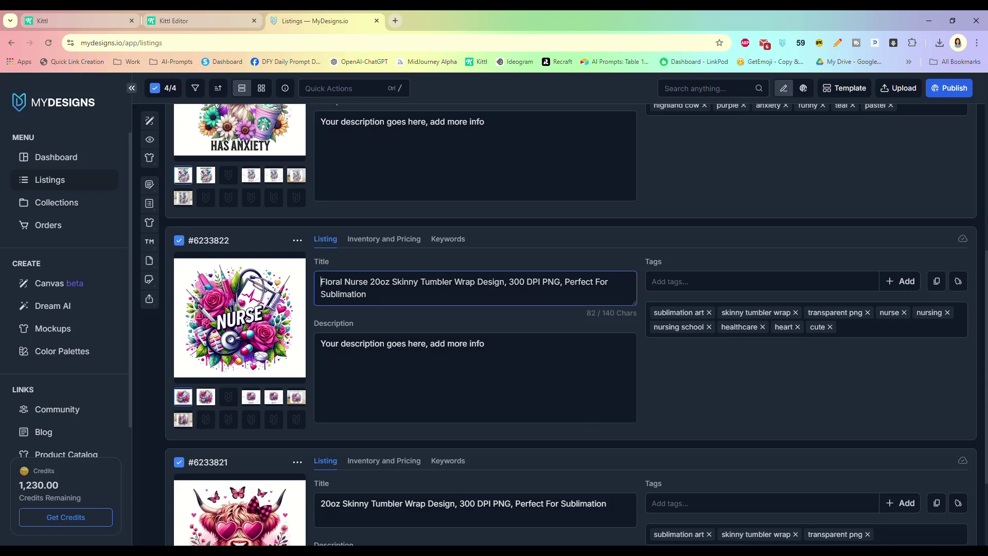
{"action": "left_click", "coordinate": [321, 503]}
{"action": "scroll", "coordinate": [571, 324], "scroll_direction": "down", "scroll_amount": 2}
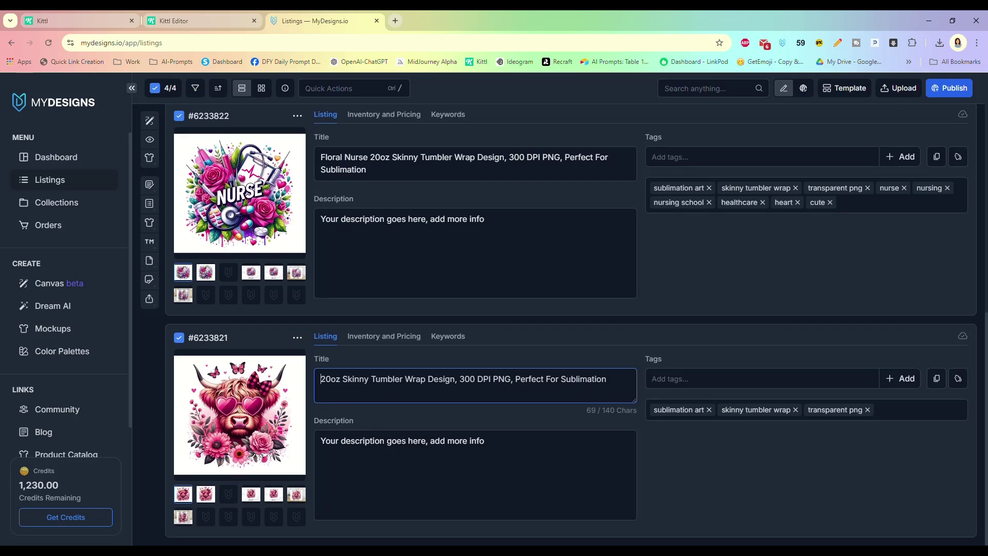
{"action": "scroll", "coordinate": [571, 324], "scroll_direction": "up", "scroll_amount": 4}
{"action": "scroll", "coordinate": [571, 324], "scroll_direction": "up", "scroll_amount": 5}
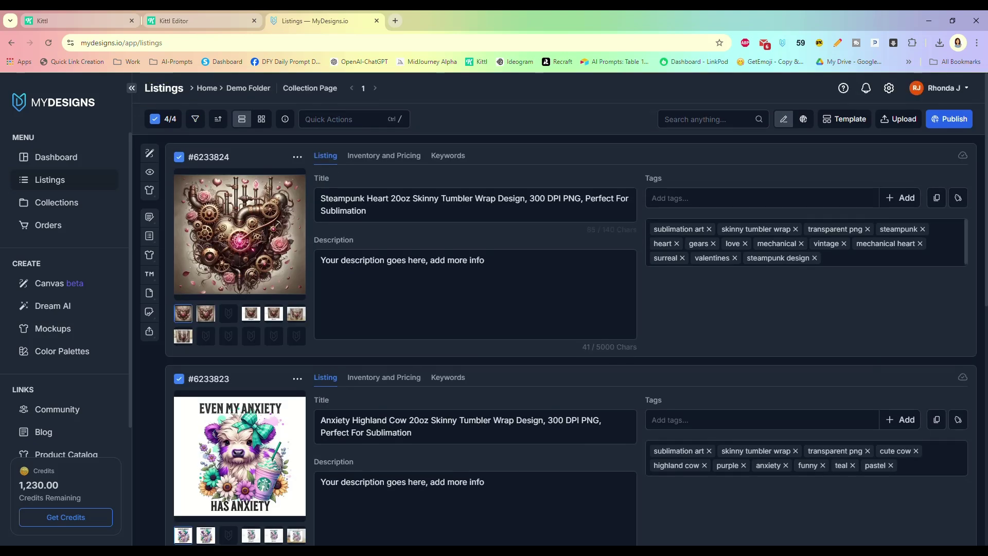
- Check the file slots, default title, description and tags in the listing template, and return to the listings
{"action": "left_click", "coordinate": [845, 119]}
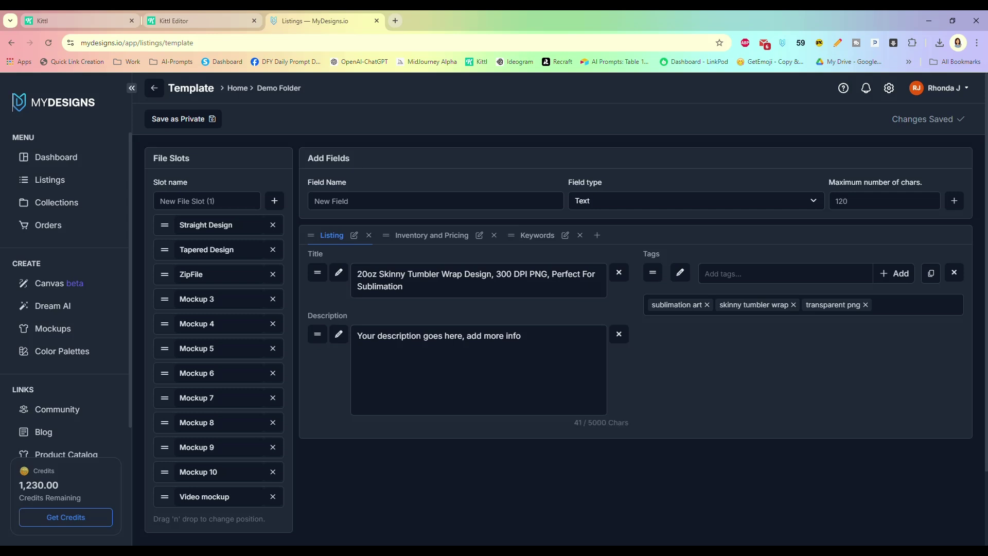
{"action": "left_click", "coordinate": [154, 88]}
{"action": "scroll", "coordinate": [571, 324], "scroll_direction": "down", "scroll_amount": 9}
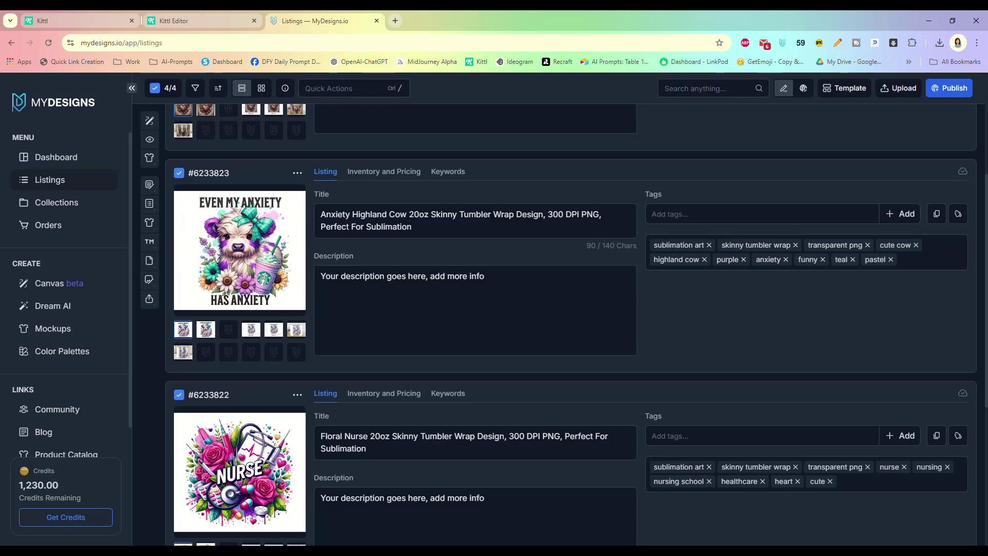
{"action": "scroll", "coordinate": [572, 324], "scroll_direction": "up", "scroll_amount": 9}
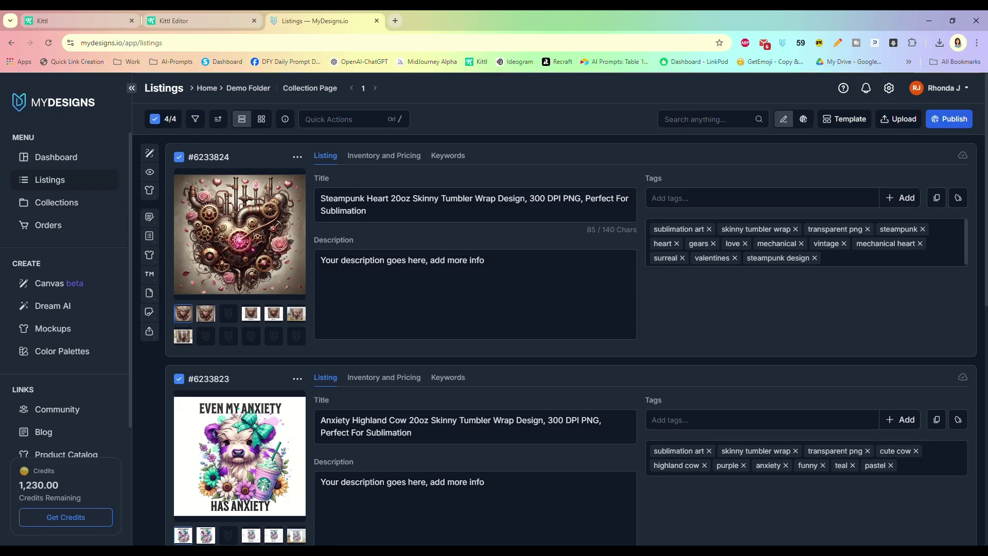
- Review the titles and tags of all four listings, starting with the Steampunk Heart title
{"action": "left_click_drag", "start_coordinate": [391, 198], "coordinate": [366, 210]}
{"action": "left_click", "coordinate": [391, 199]}
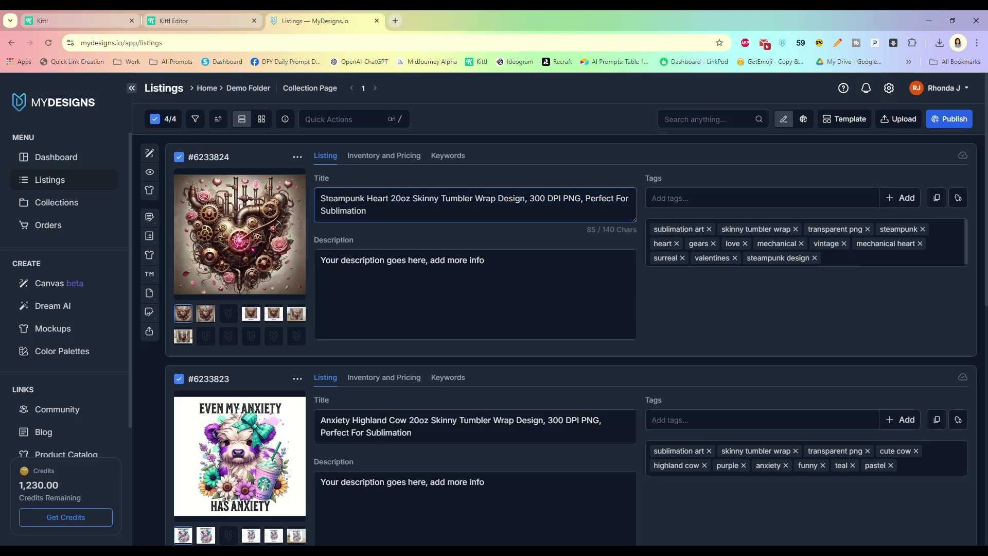
{"action": "scroll", "coordinate": [555, 309], "scroll_direction": "down", "scroll_amount": 6}
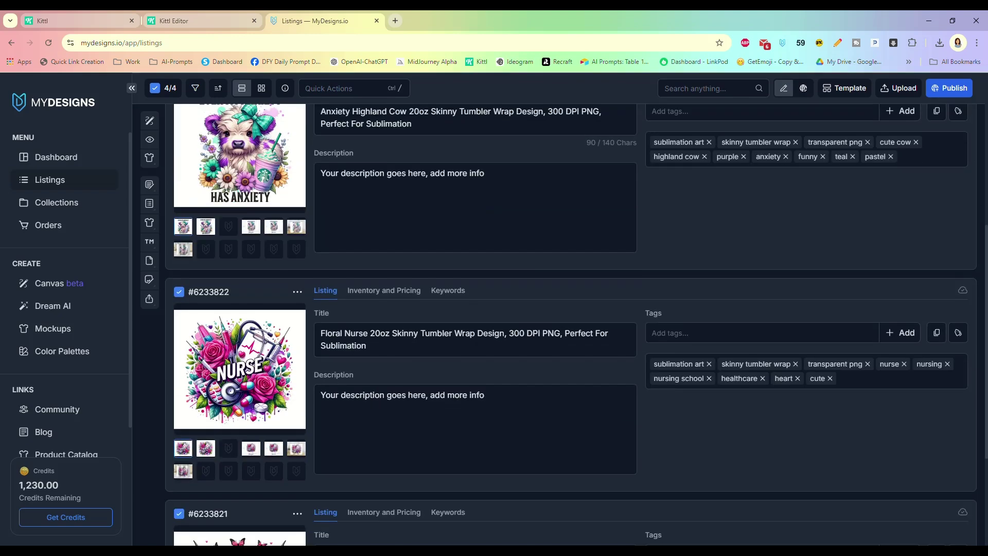
{"action": "scroll", "coordinate": [555, 309], "scroll_direction": "down", "scroll_amount": 3}
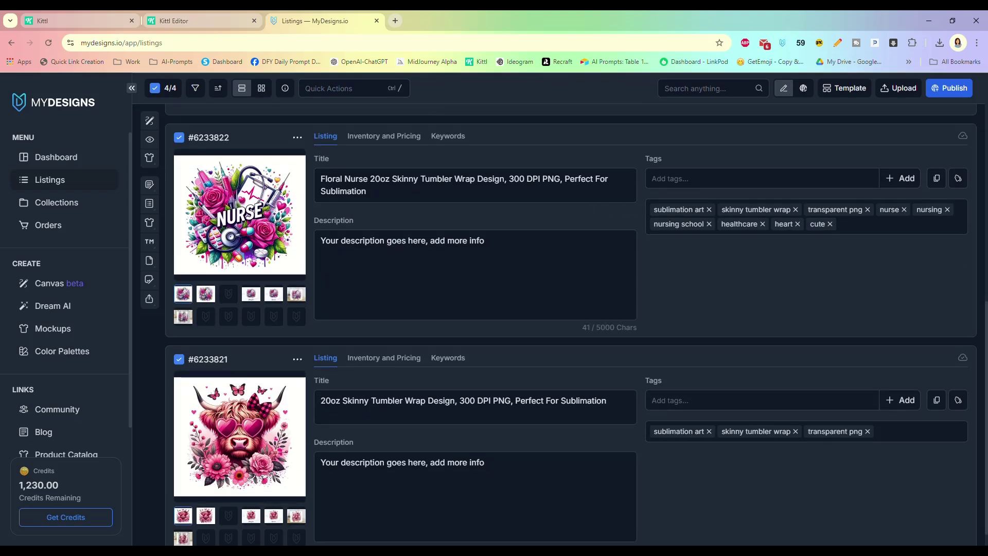
{"action": "scroll", "coordinate": [555, 309], "scroll_direction": "down", "scroll_amount": 1}
{"action": "scroll", "coordinate": [555, 308], "scroll_direction": "up", "scroll_amount": 10}
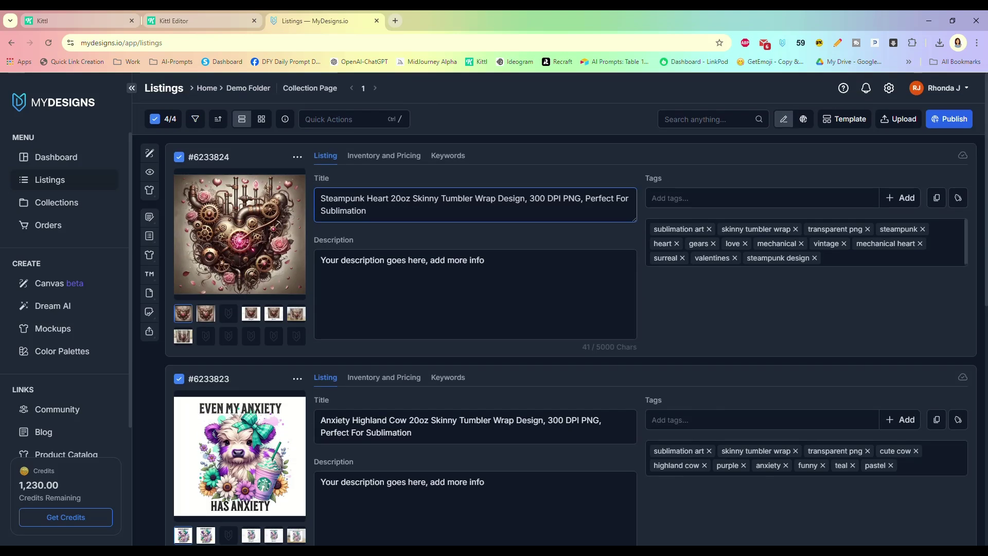
- Check the inventory, pricing and keyword fields of the Steampunk Heart listing, and return to its title and tags
{"action": "left_click", "coordinate": [390, 199]}
{"action": "left_click", "coordinate": [384, 156]}
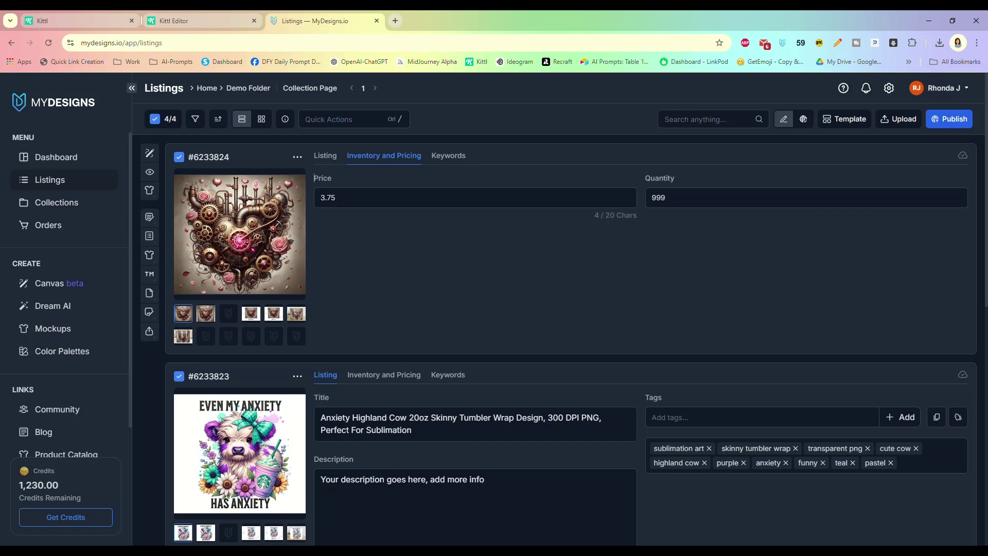
{"action": "left_click", "coordinate": [448, 155]}
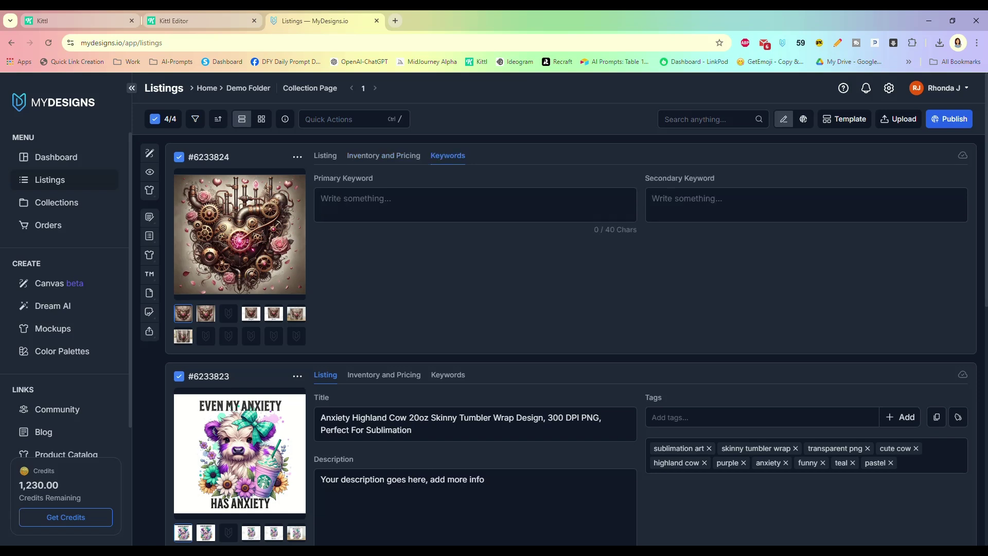
{"action": "left_click", "coordinate": [325, 156]}
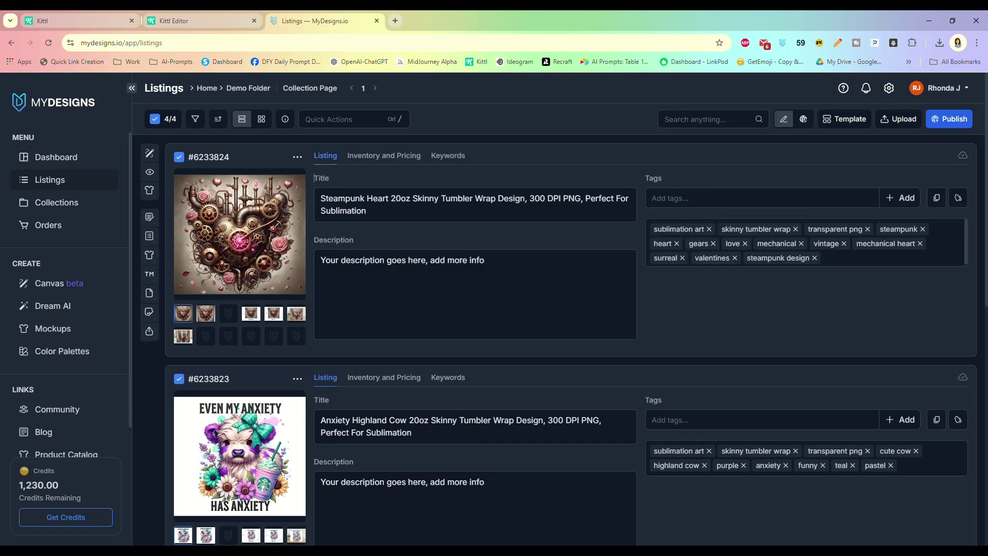
{"action": "scroll", "coordinate": [463, 257], "scroll_direction": "down", "scroll_amount": 2}
{"action": "scroll", "coordinate": [571, 324], "scroll_direction": "down", "scroll_amount": 10}
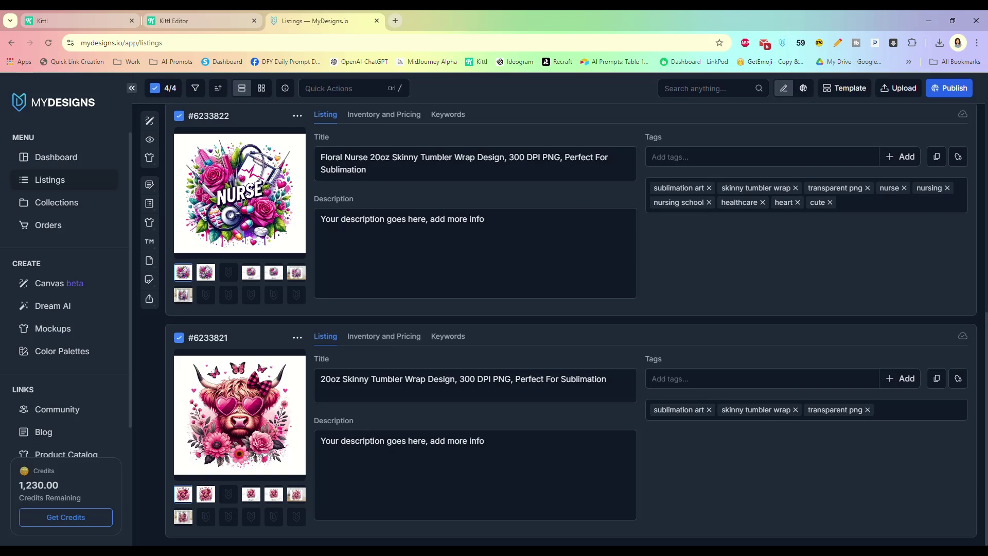
{"action": "scroll", "coordinate": [572, 309], "scroll_direction": "up", "scroll_amount": 10}
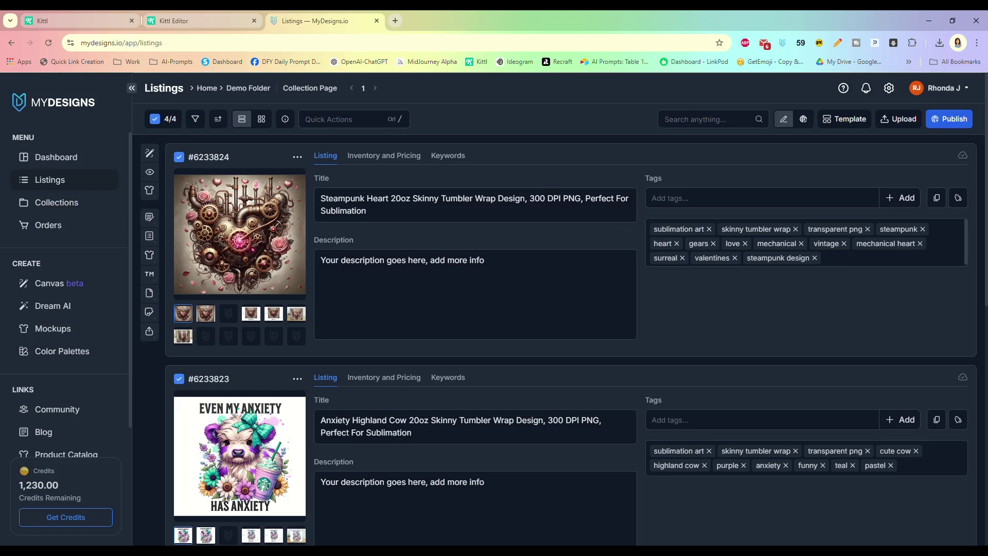
{"action": "scroll", "coordinate": [242, 196], "scroll_direction": "down", "scroll_amount": 6}
{"action": "scroll", "coordinate": [571, 308], "scroll_direction": "down", "scroll_amount": 4}
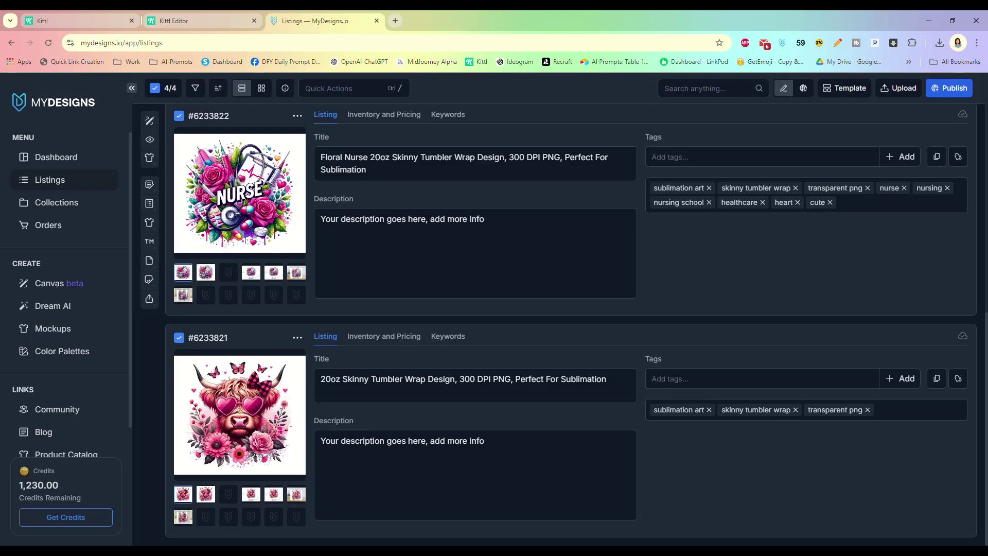
{"action": "scroll", "coordinate": [571, 309], "scroll_direction": "up", "scroll_amount": 10}
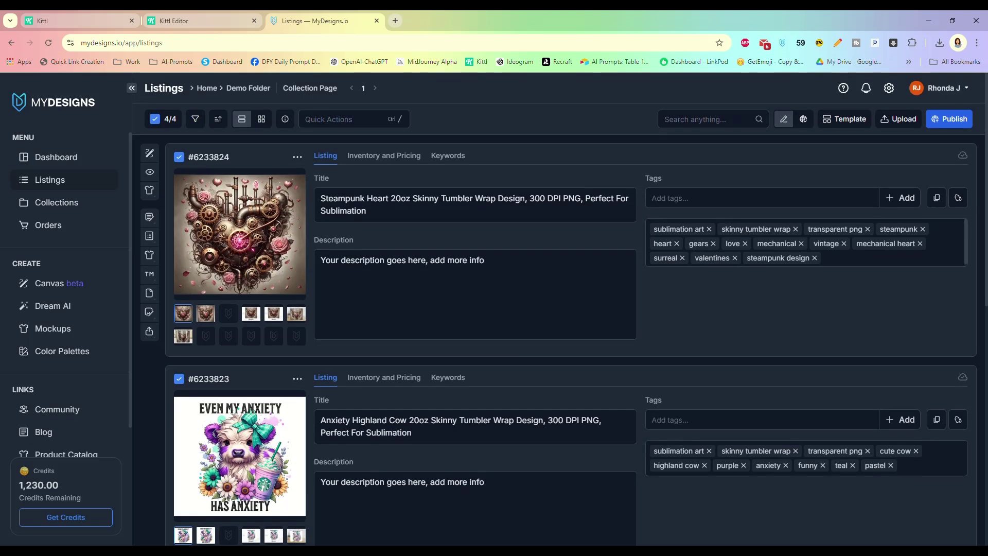